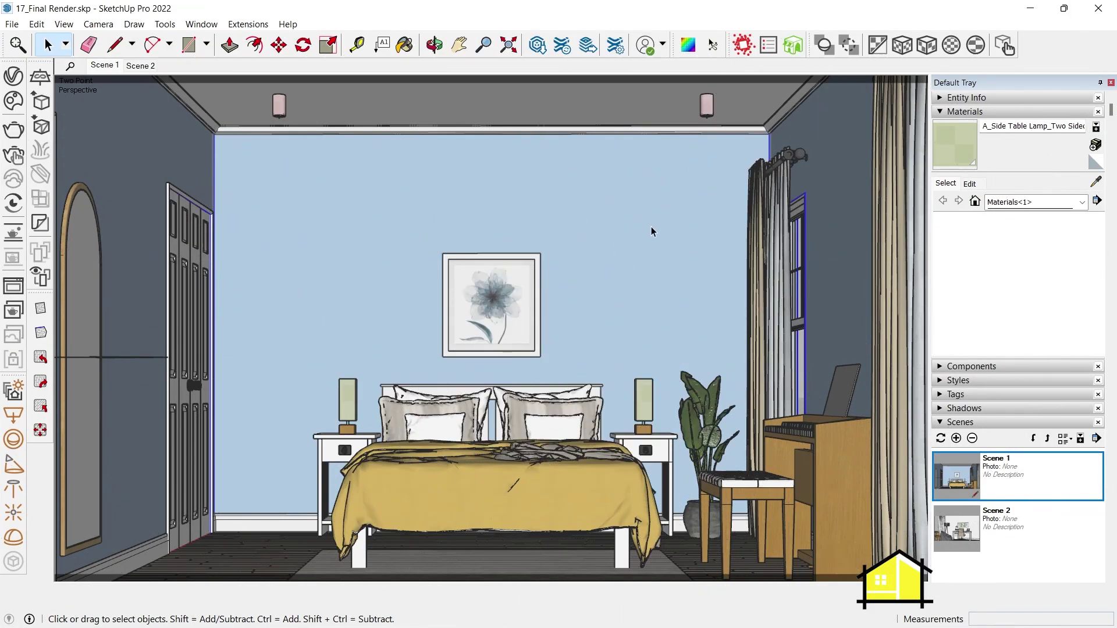
Sample the back wall's A_Wall_Paint_Stucco material and show its parameters in the V-Ray Asset Editor
left_click(1096, 181)
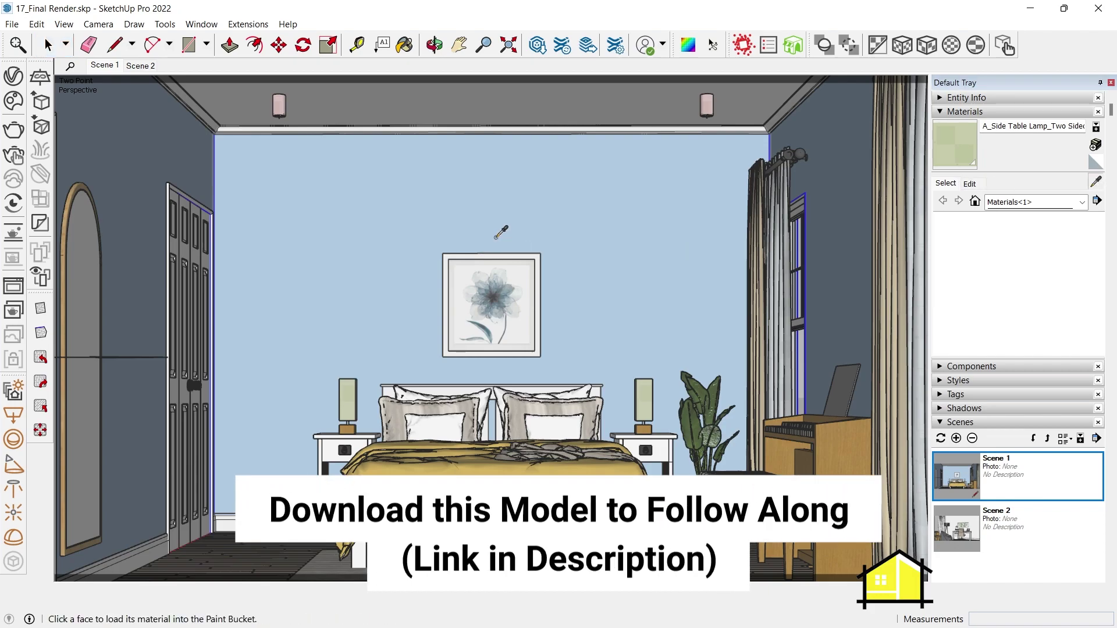
left_click(496, 236)
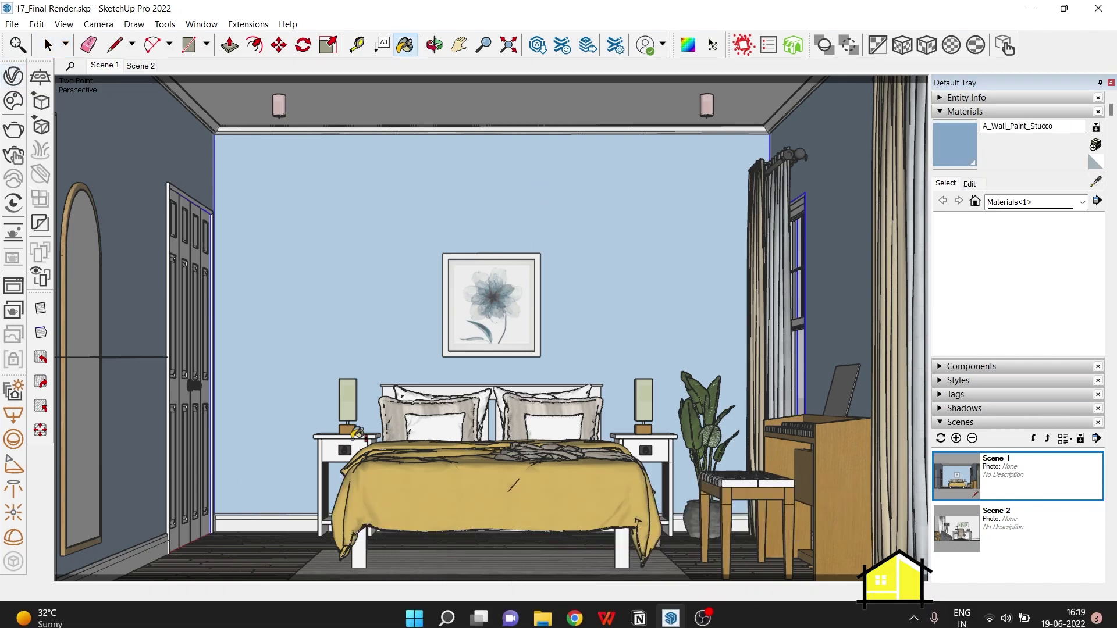
left_click(14, 77)
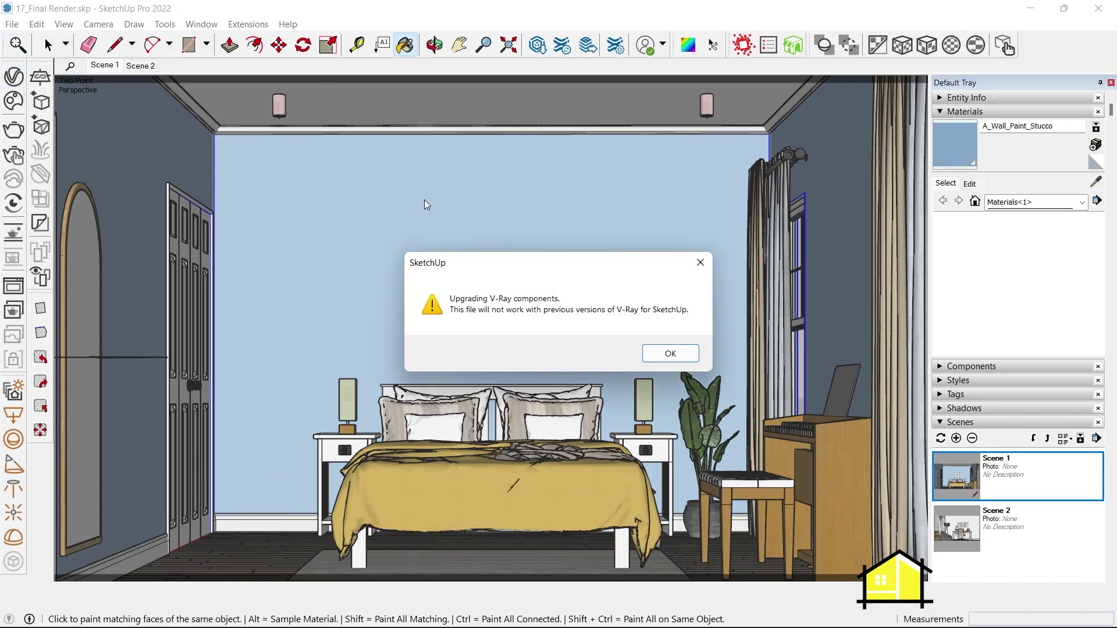
left_click(663, 359)
left_click_drag(356, 88, 141, 120)
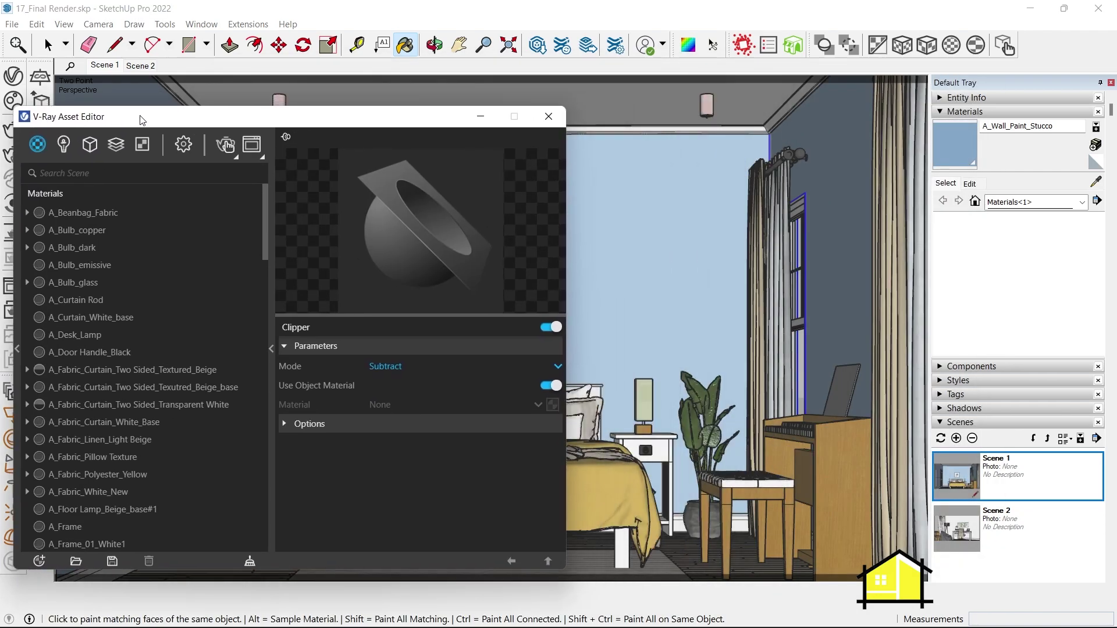
left_click(1095, 181)
left_click(602, 346)
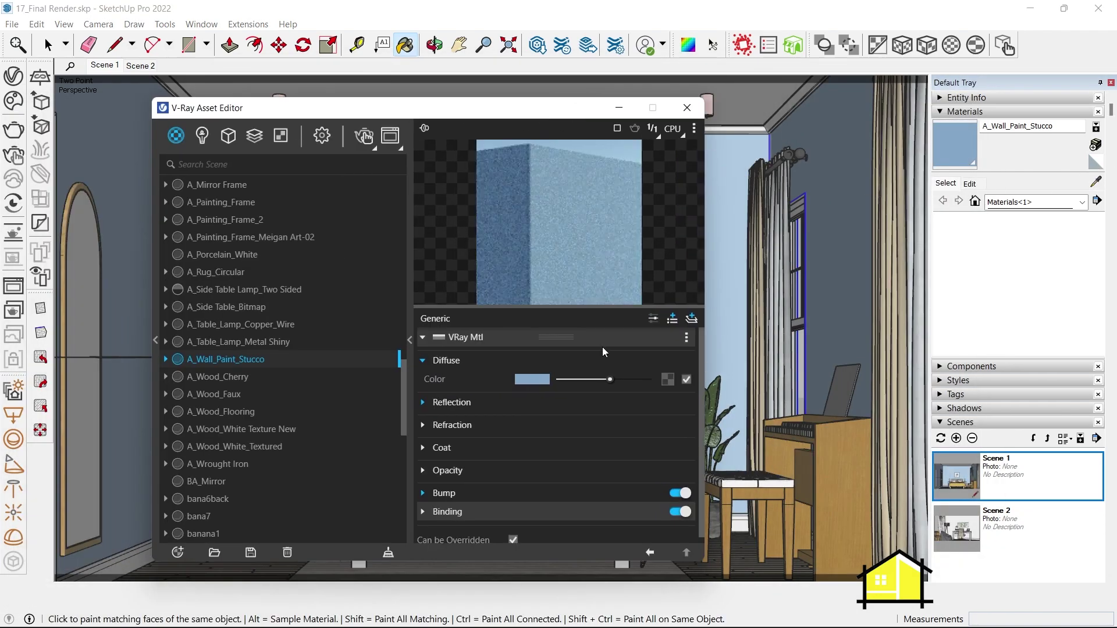
Set the A_Wall_Paint_Stucco diffuse colour to white and close the editor
left_click(530, 379)
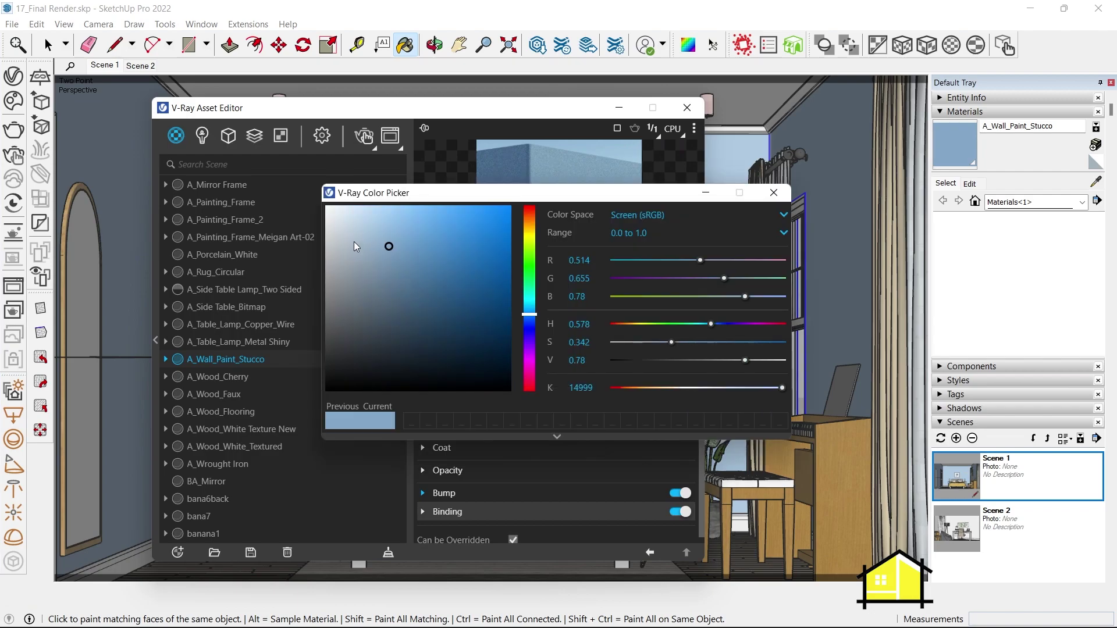
left_click_drag(357, 246, 302, 220)
left_click(774, 193)
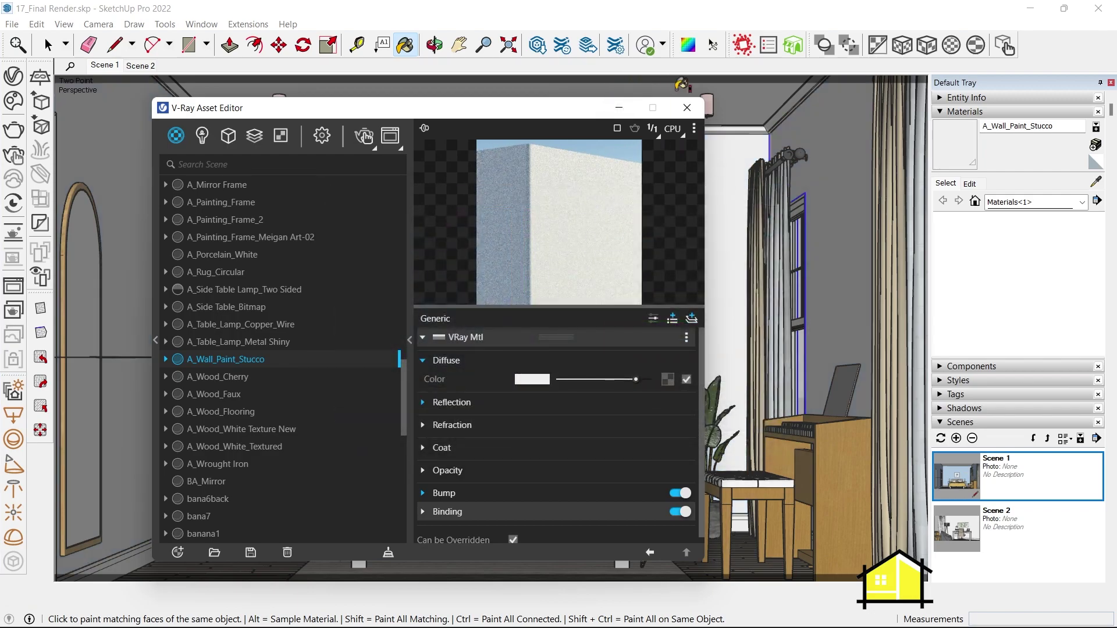
left_click(534, 379)
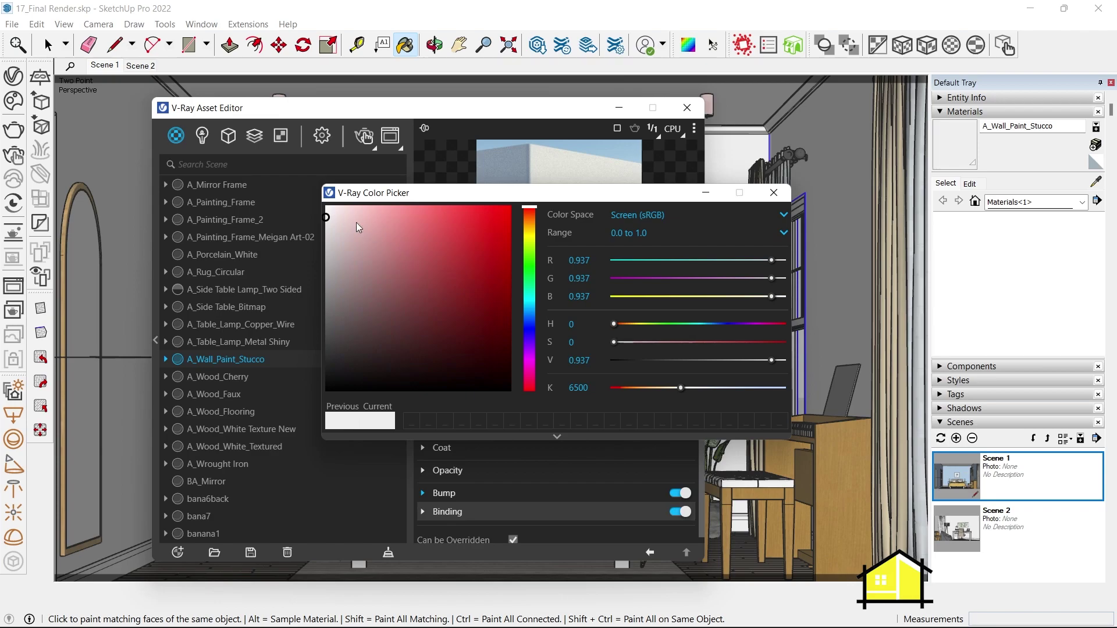
left_click(773, 192)
left_click(687, 108)
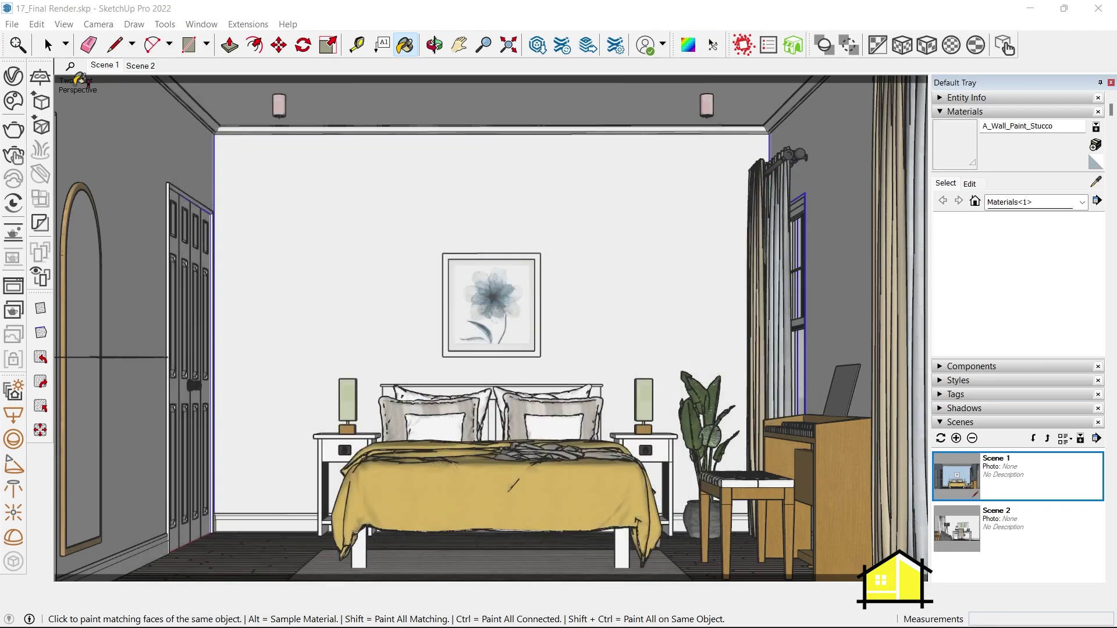
key("space")
Return to the Scene 1 front interior view of the bedroom
scroll(394, 302, "down", 5)
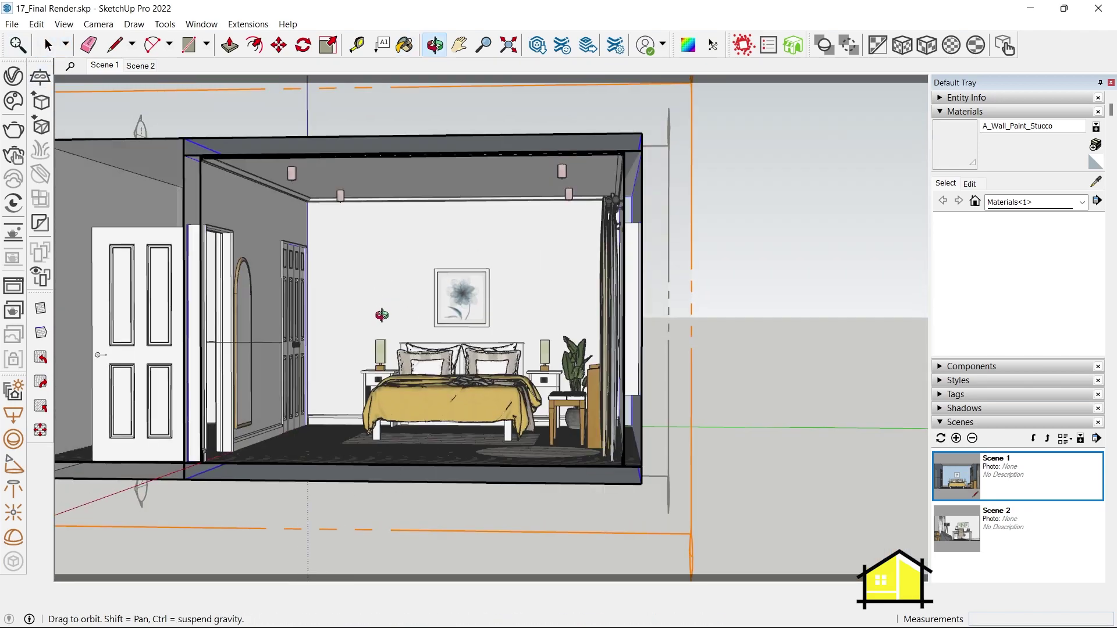
middle_click_drag(378, 315, 394, 375)
left_click(102, 65)
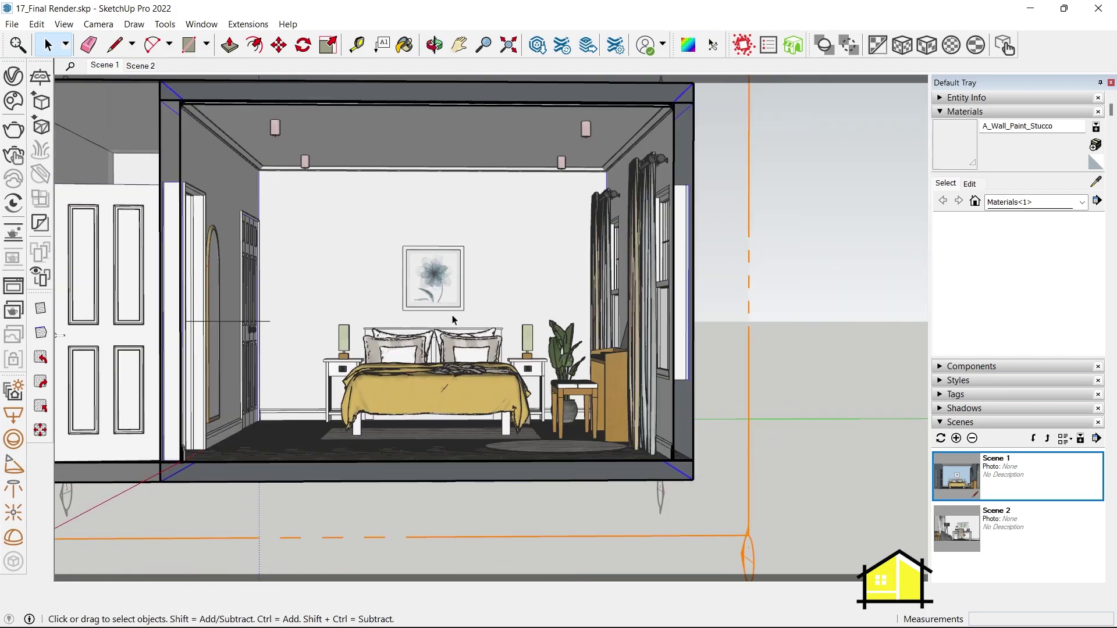
Place a V-Ray decal box on the back wall behind the bed
left_click(41, 224)
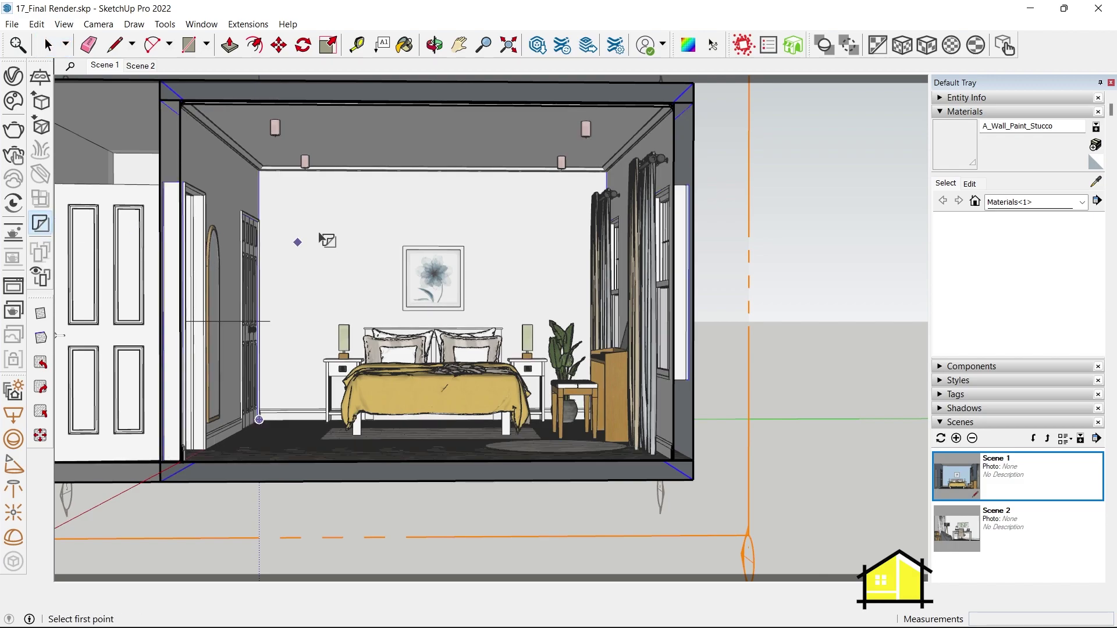
middle_click_drag(348, 236, 593, 361)
scroll(598, 362, "up", 5)
scroll(597, 362, "up", 2)
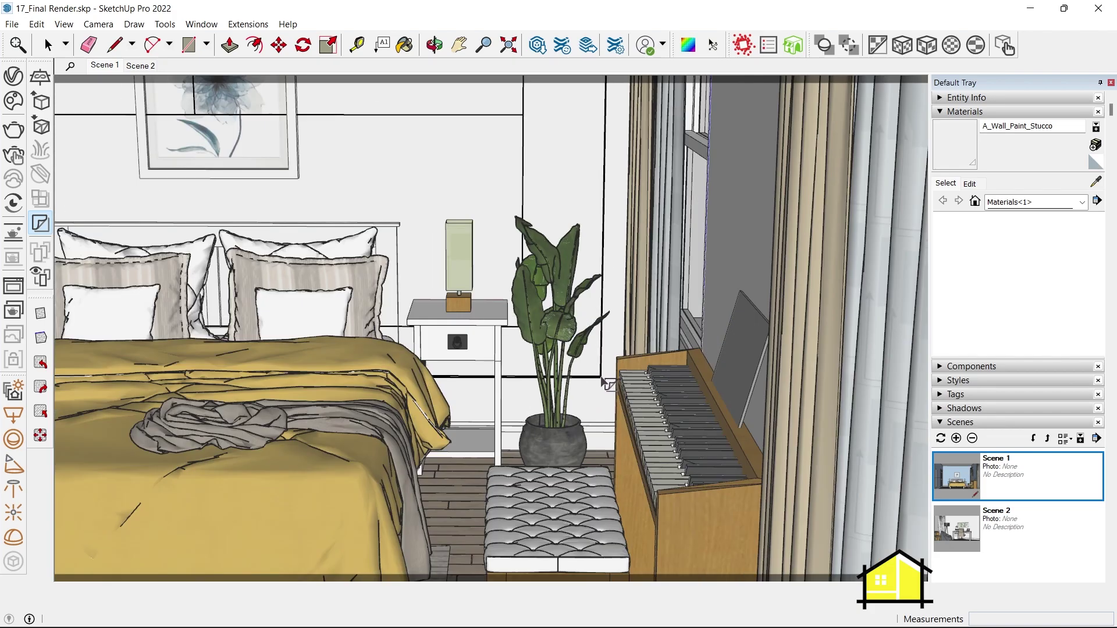
scroll(409, 307, "down", 5)
scroll(409, 307, "down", 6)
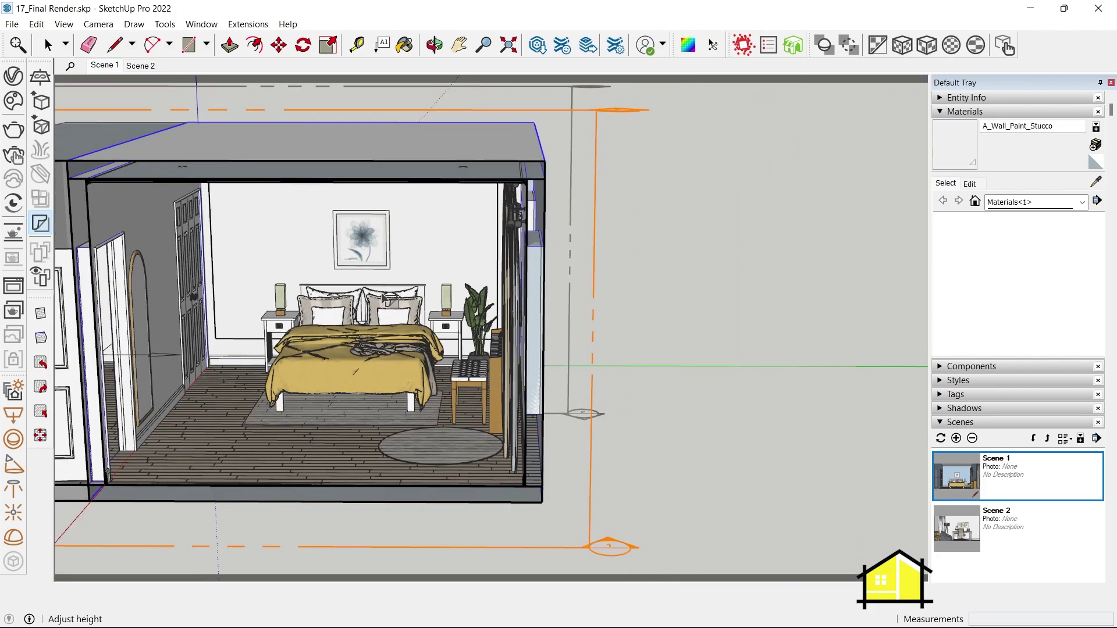
middle_click_drag(372, 349, 200, 451)
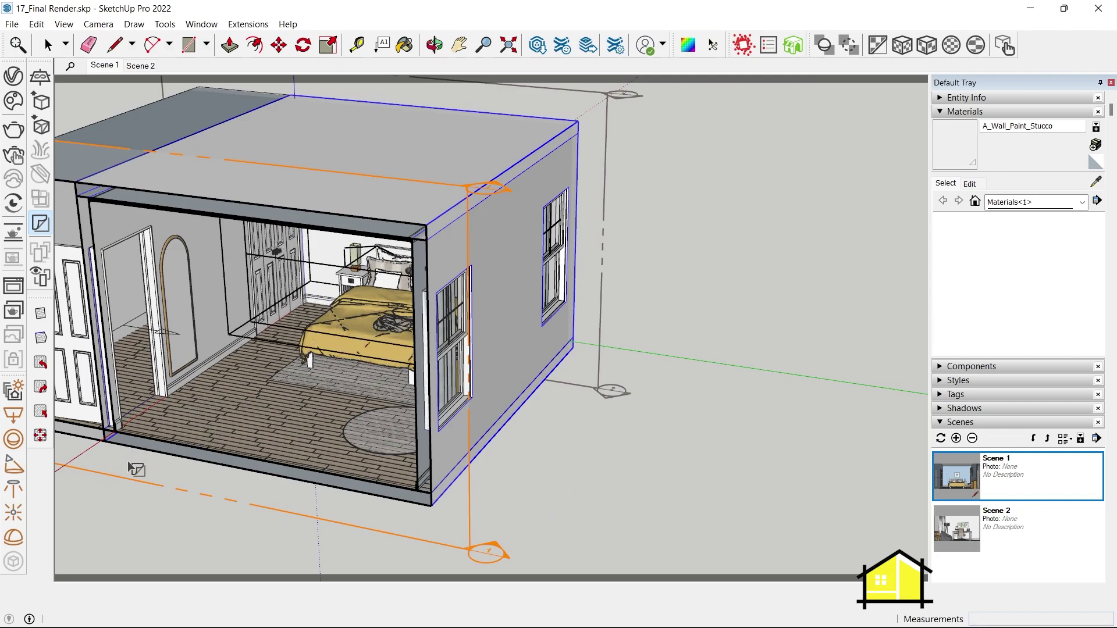
key("space")
middle_click_drag(316, 354, 321, 266)
scroll(277, 257, "up", 2)
scroll(277, 256, "up", 2)
Scale the decal wider and taller across the bed wall
scroll(308, 228, "up", 2)
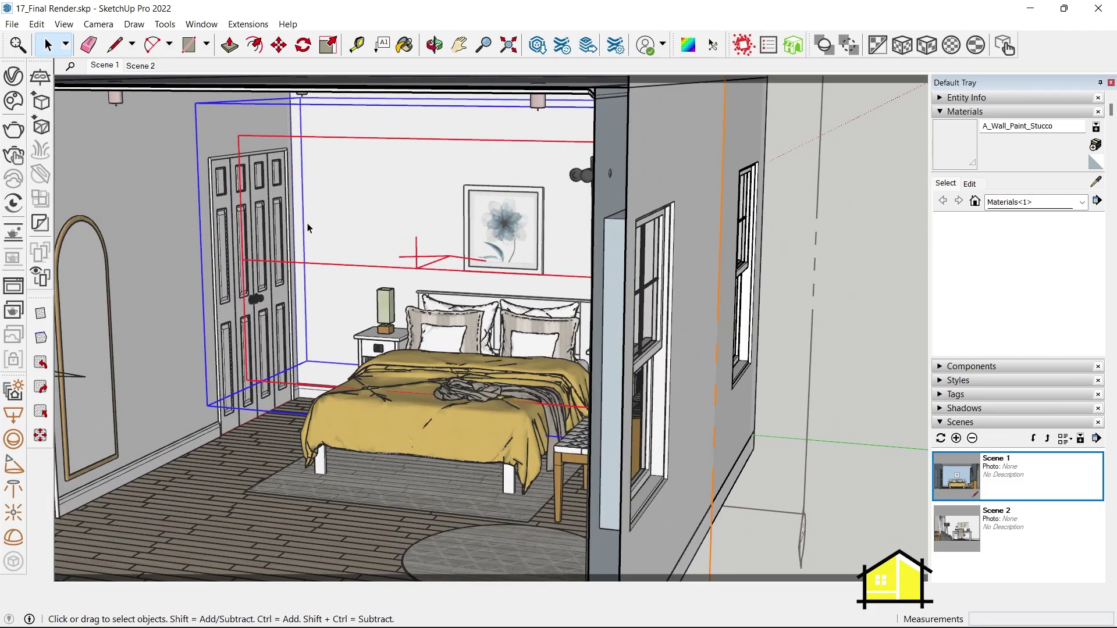
key("s")
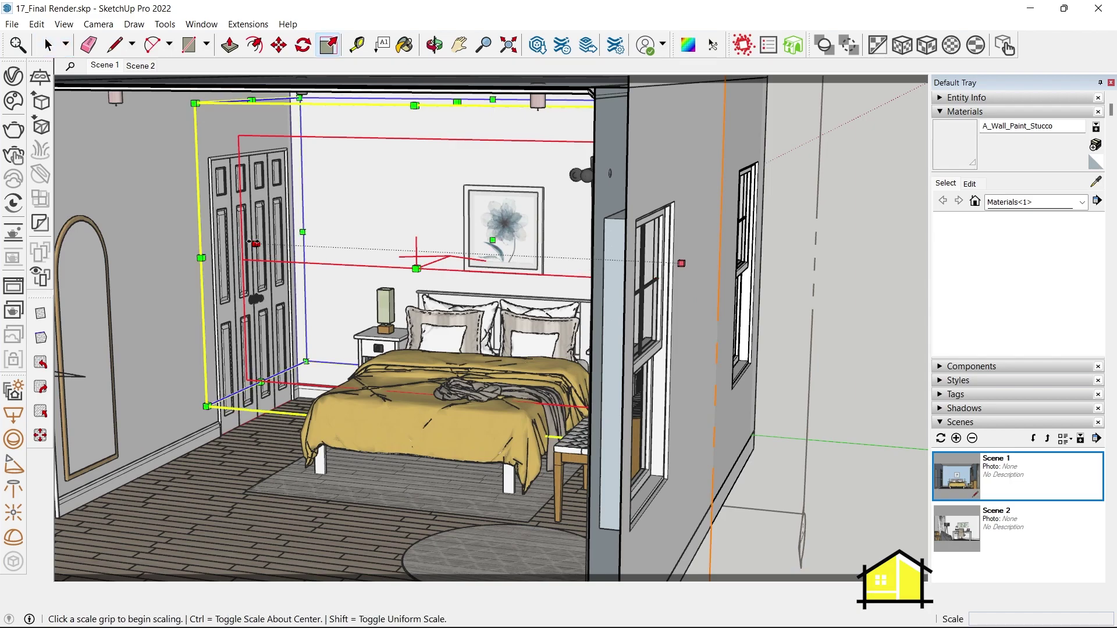
left_click(255, 243)
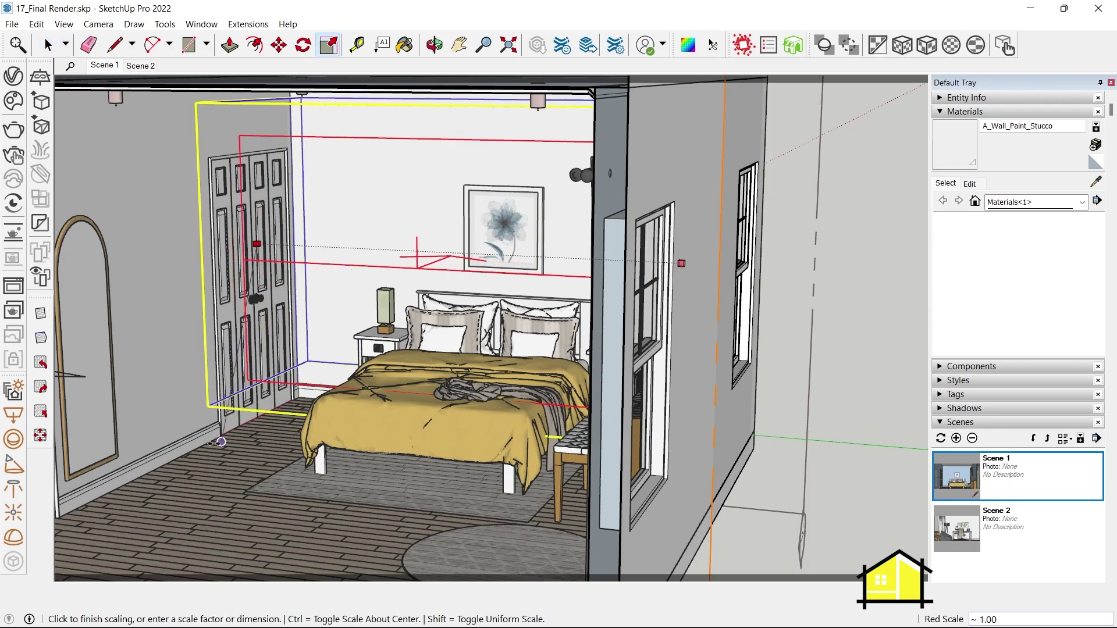
middle_click_drag(192, 426, 640, 280)
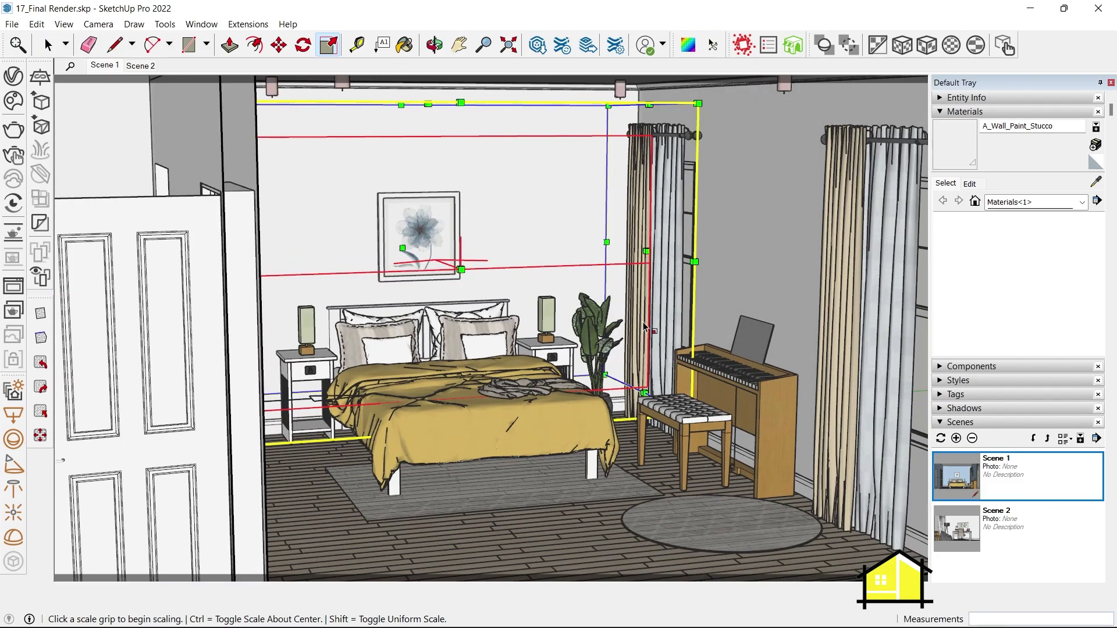
left_click(741, 252)
middle_click_drag(756, 270, 483, 144)
left_click(466, 102)
left_click(513, 105)
middle_click_drag(513, 104, 486, 382)
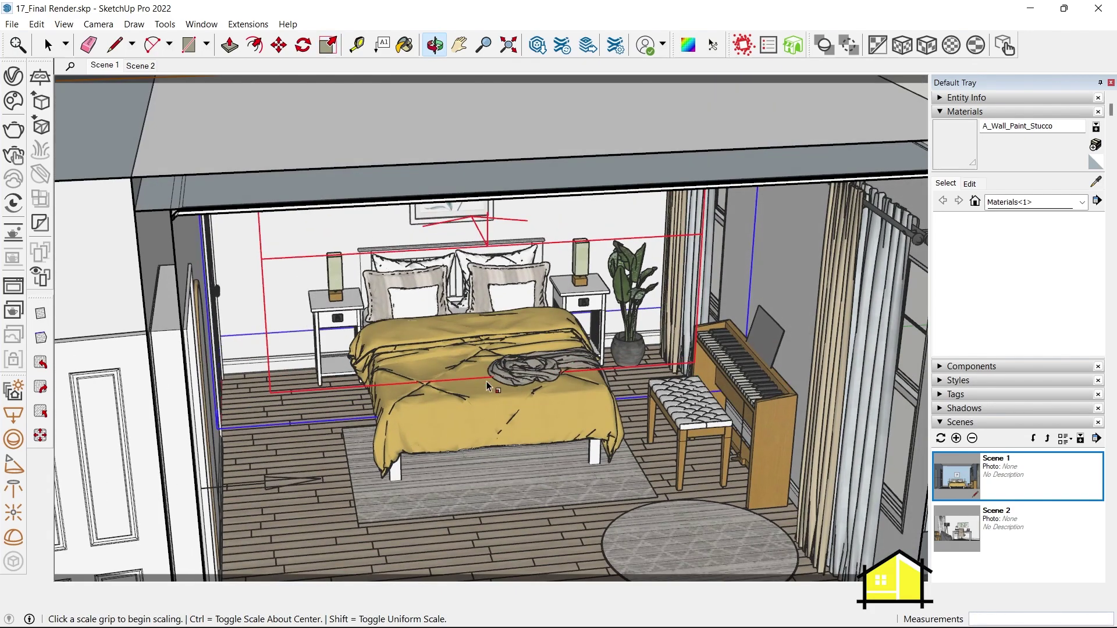
Stretch the decal deeper into the room using X-ray to reach hidden grips
key("x")
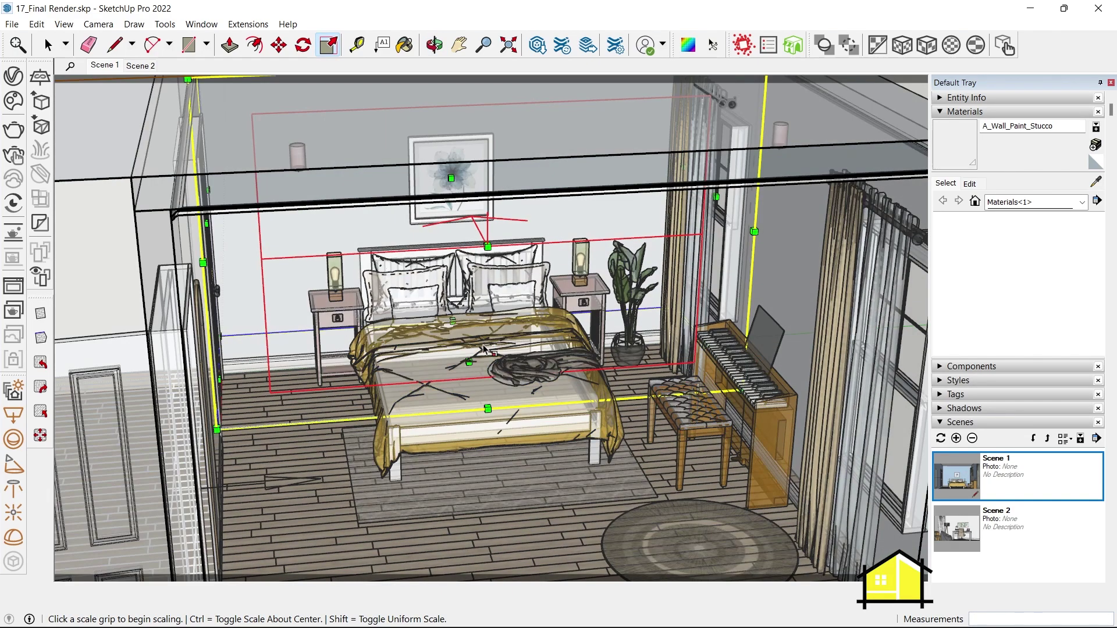
left_click_drag(469, 361, 400, 437)
key("x")
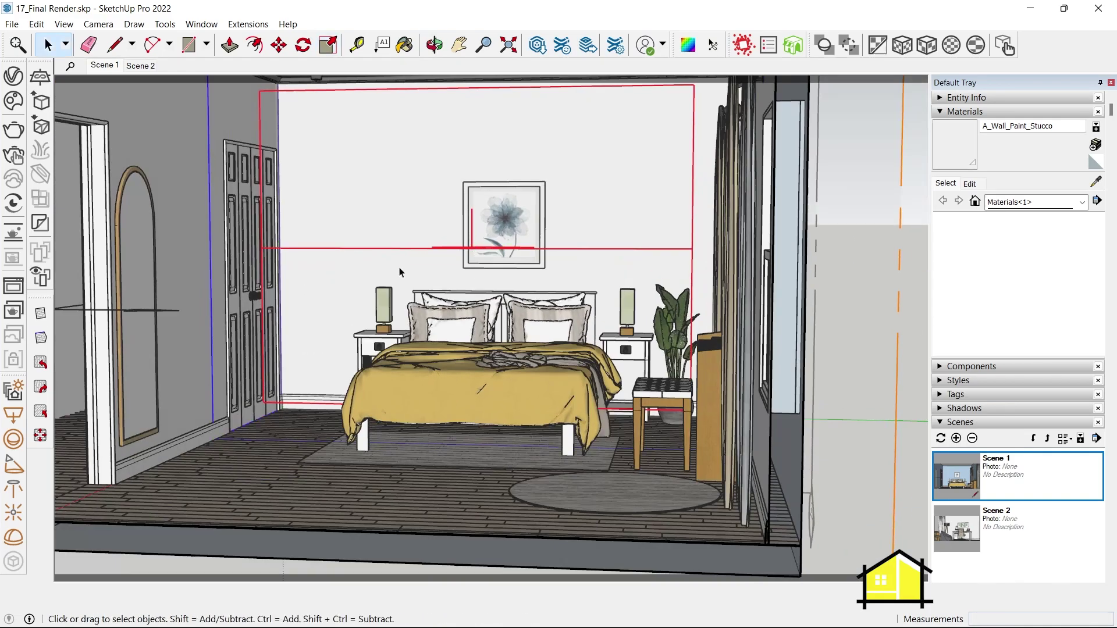
middle_click_drag(309, 270, 355, 315)
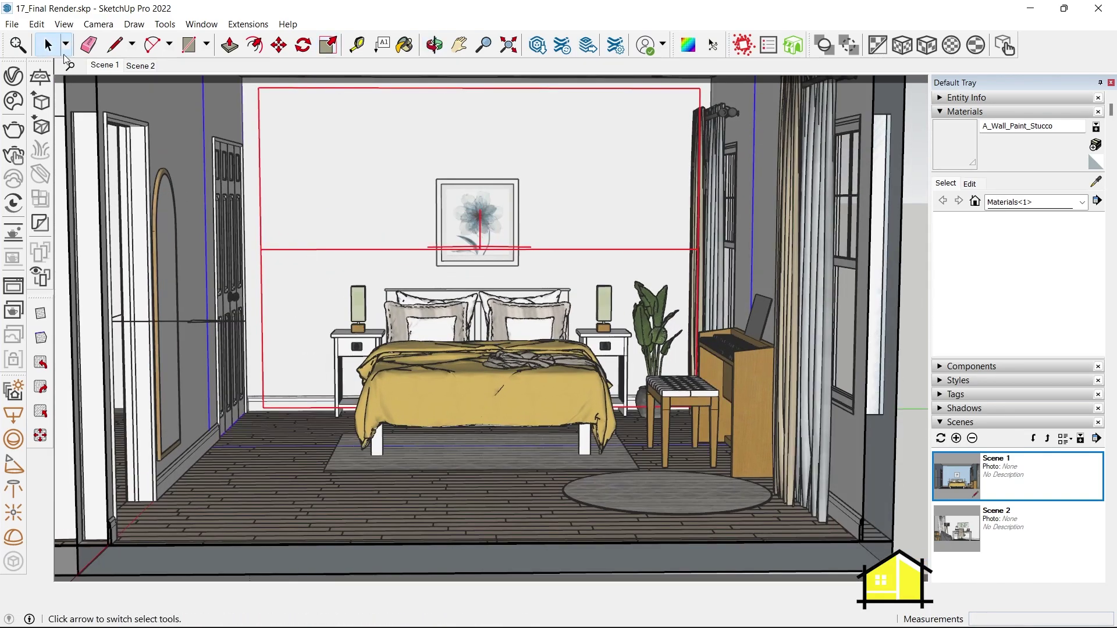
left_click(46, 43)
left_click(106, 68)
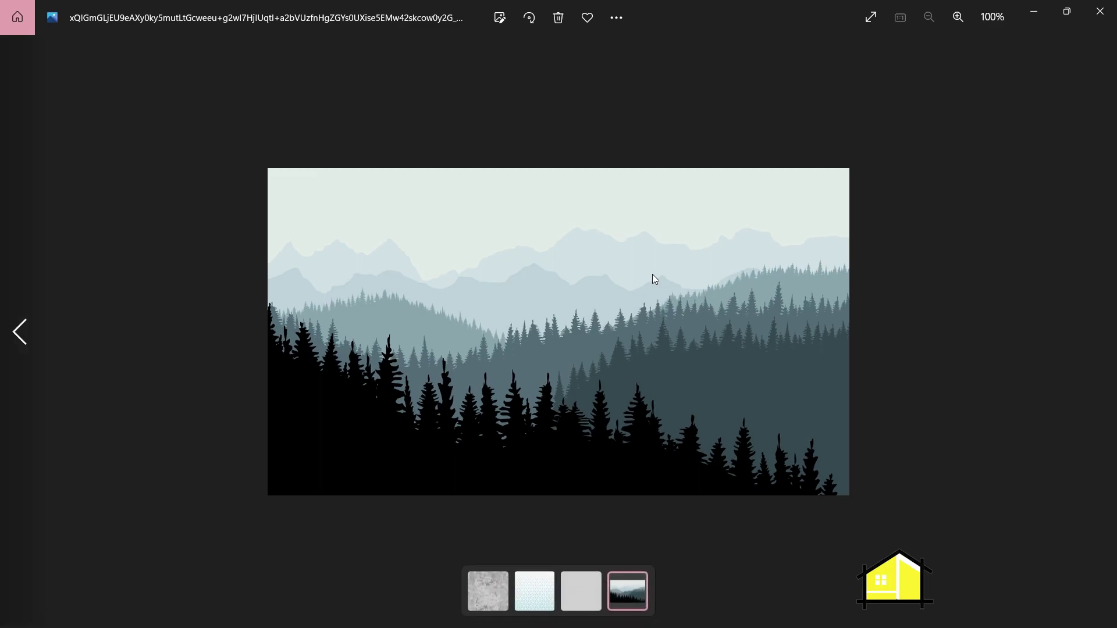
key("Left")
key("Left")
key("Right")
key("Right")
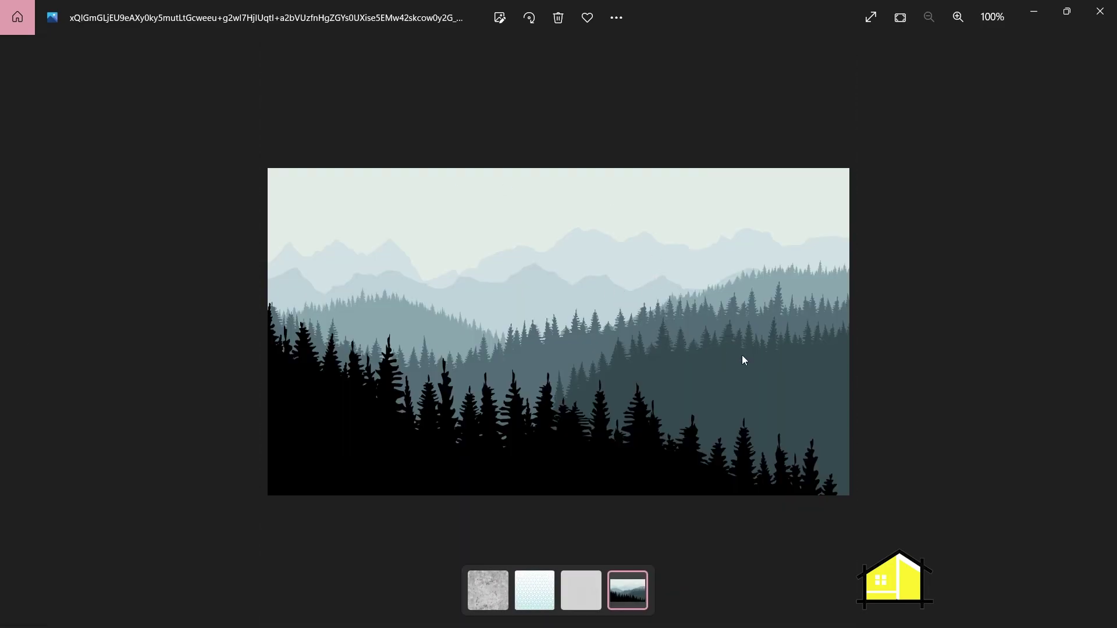
key("Left")
key("Left")
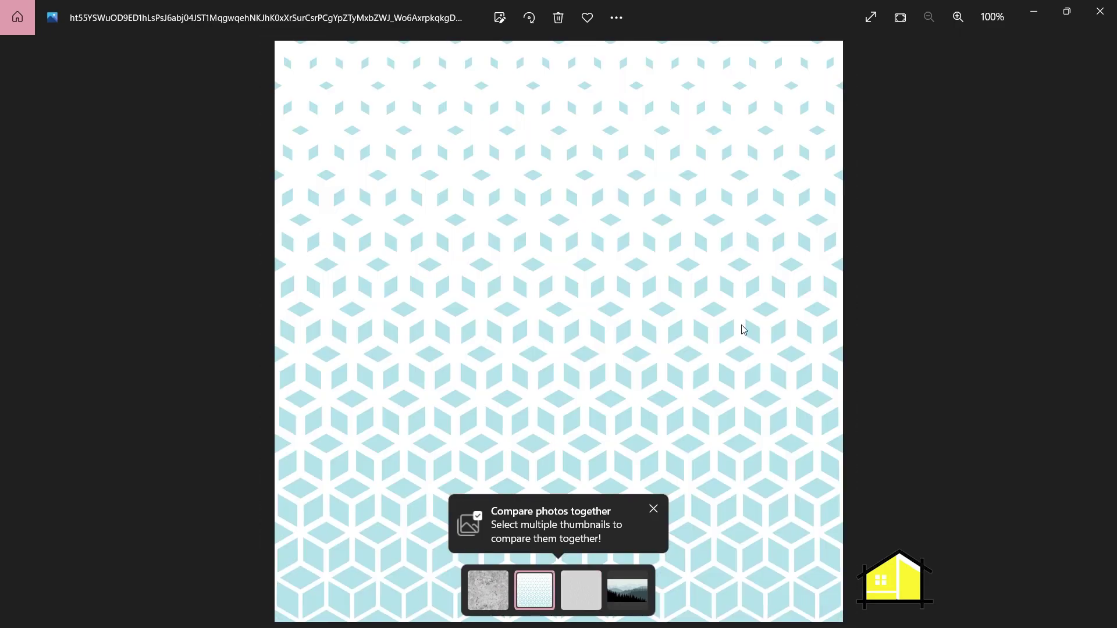
key("Right")
key("Right")
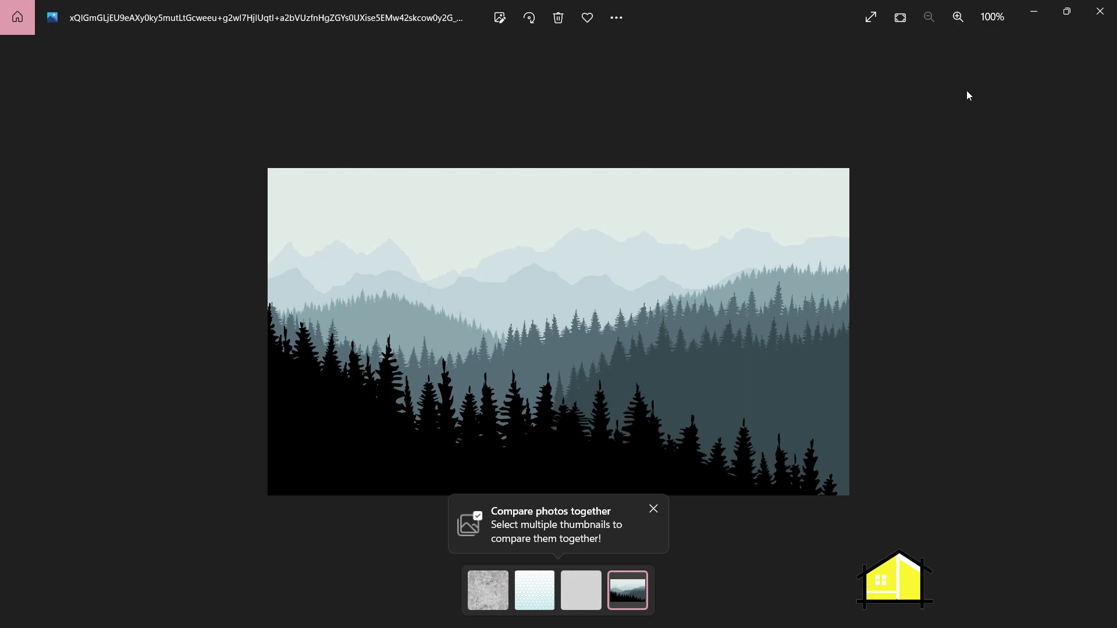
left_click(1041, 12)
Show the scene's geometry assets in the V-Ray Asset Editor
left_click(1022, 12)
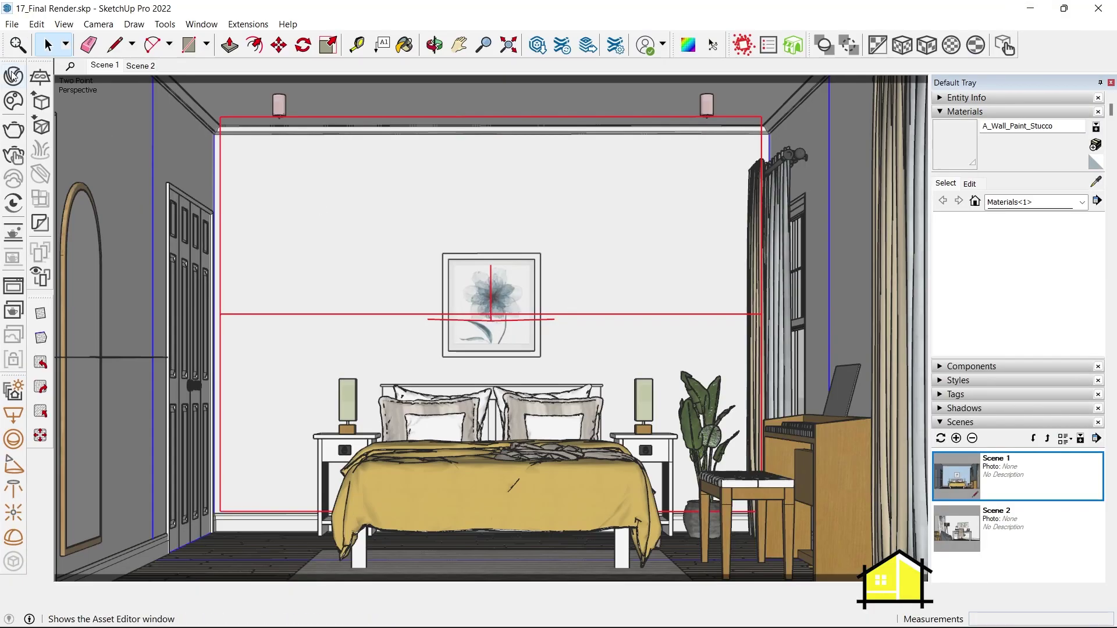
left_click(14, 76)
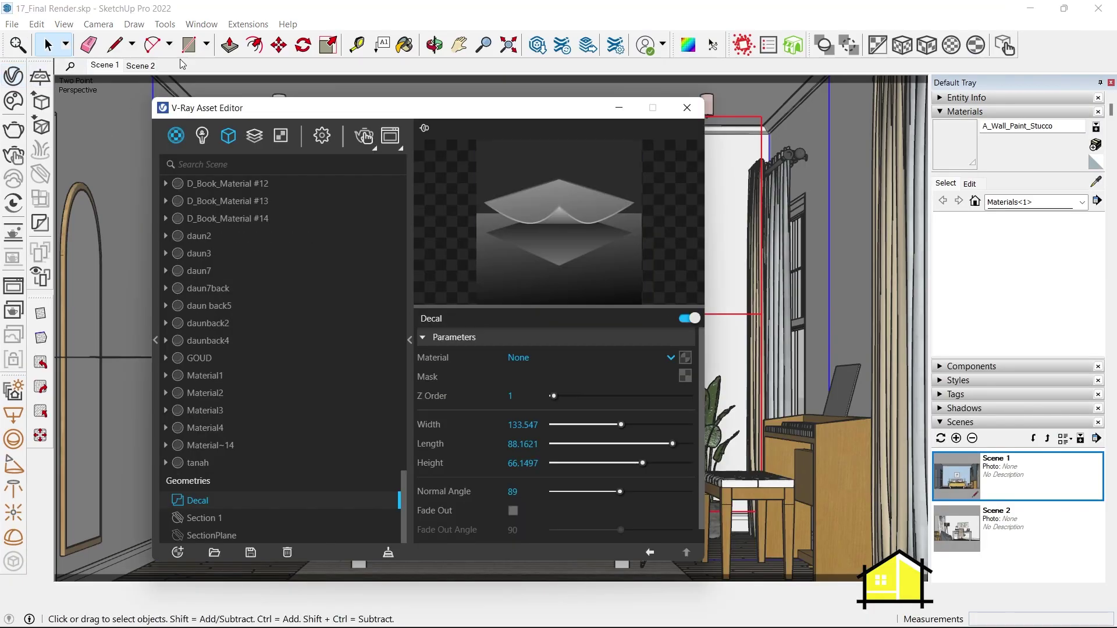
left_click(256, 136)
left_click(231, 136)
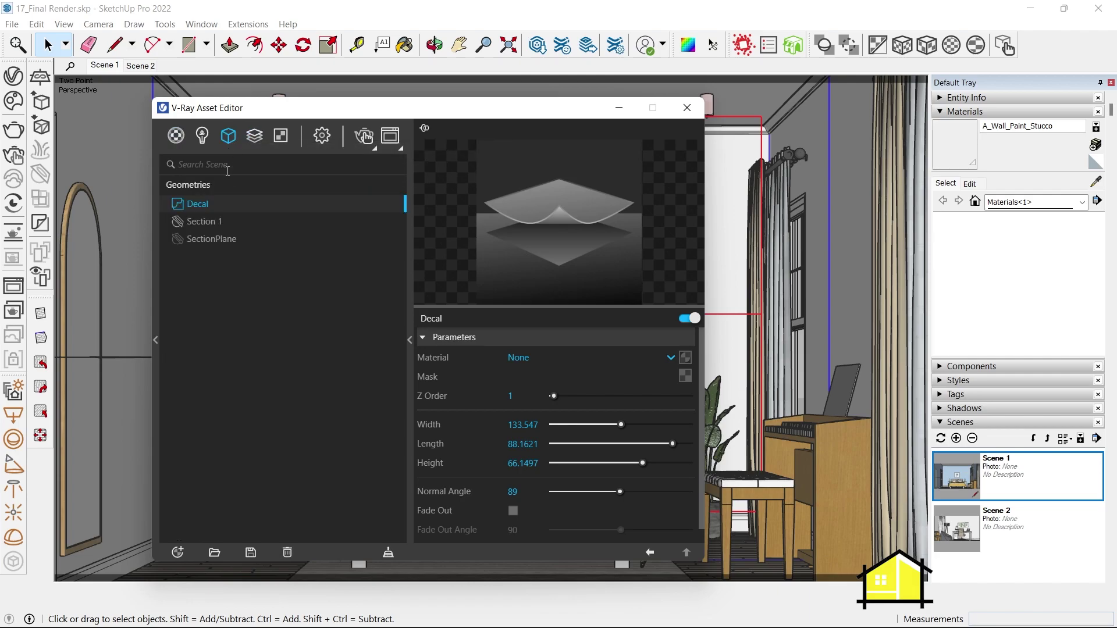
left_click_drag(303, 112, 394, 73)
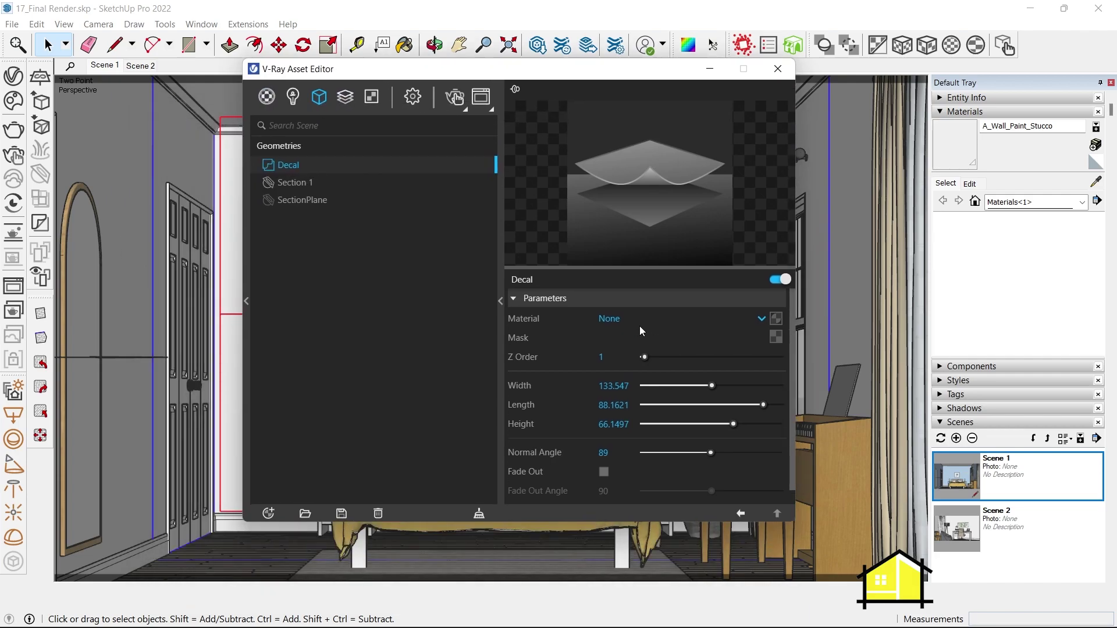
Confirm the Decal's material is None and create a new Generic material
left_click(622, 320)
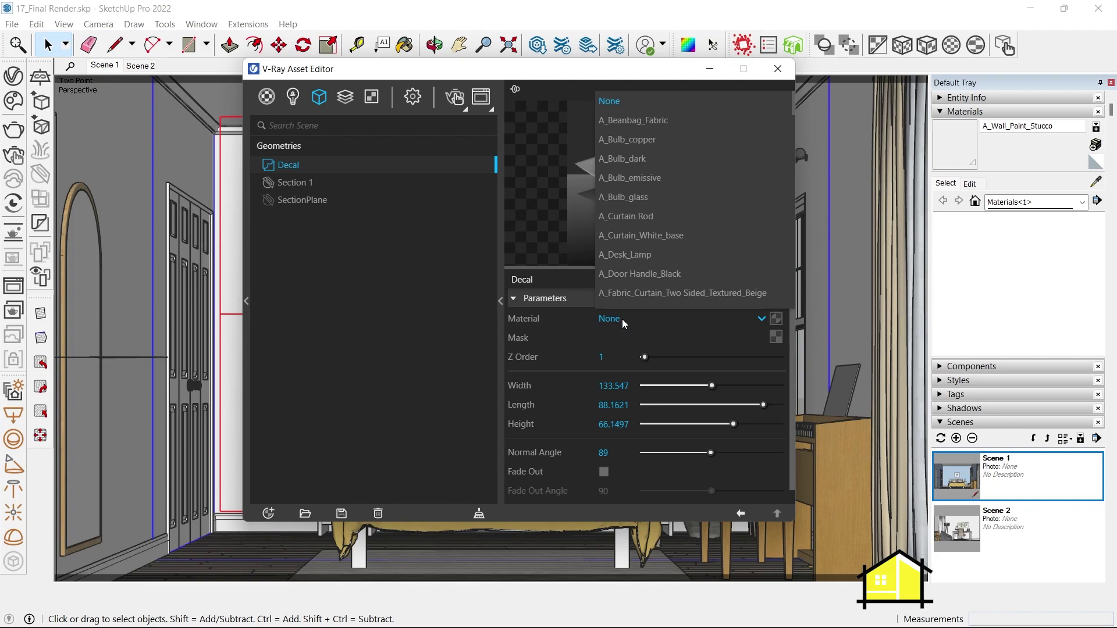
left_click(627, 346)
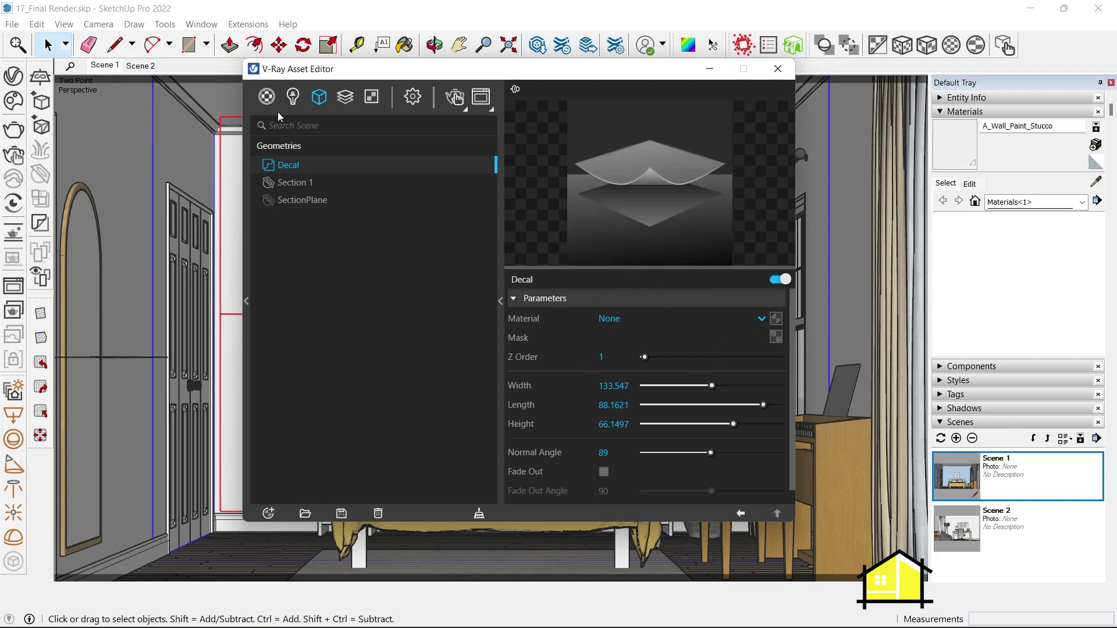
left_click(266, 98)
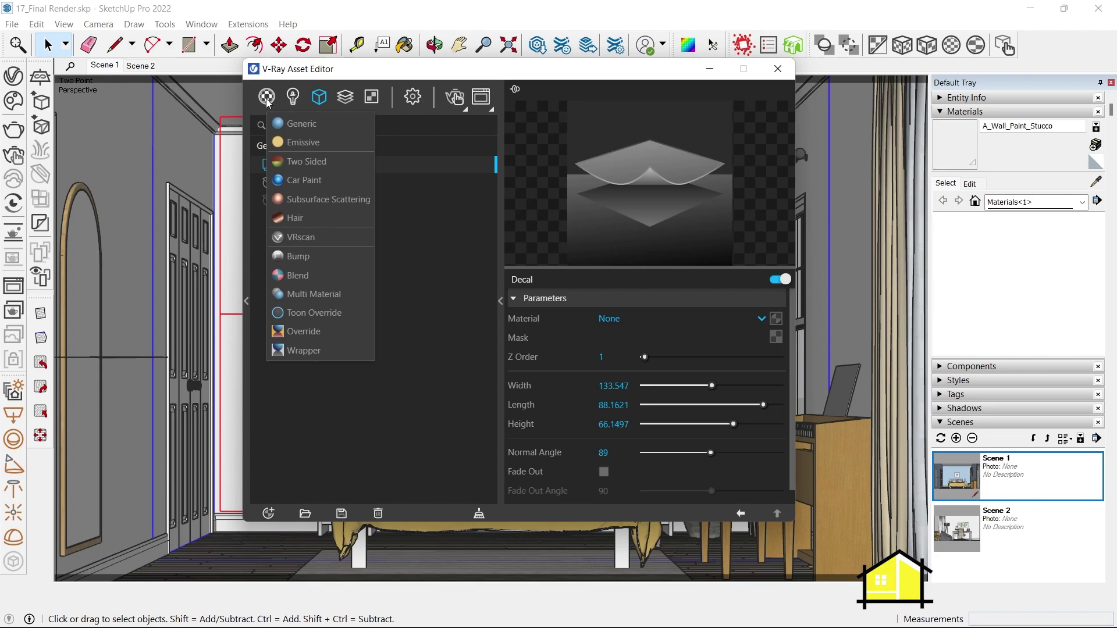
left_click(290, 124)
Rename the Generic material to Decal_Hills
right_click(299, 314)
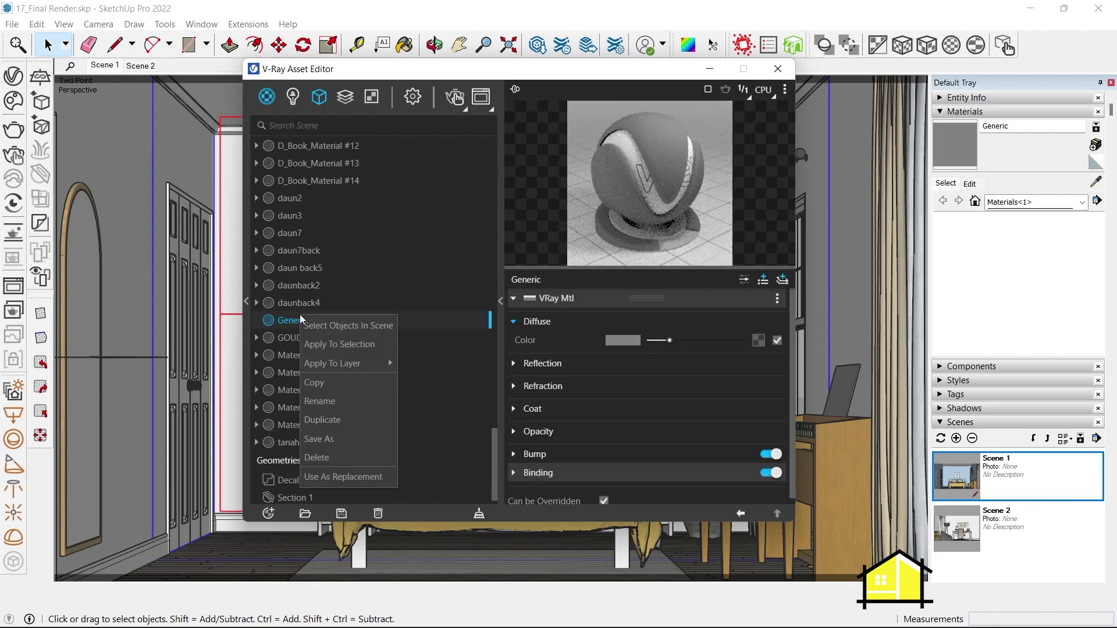
left_click(333, 399)
key("ctrl+a")
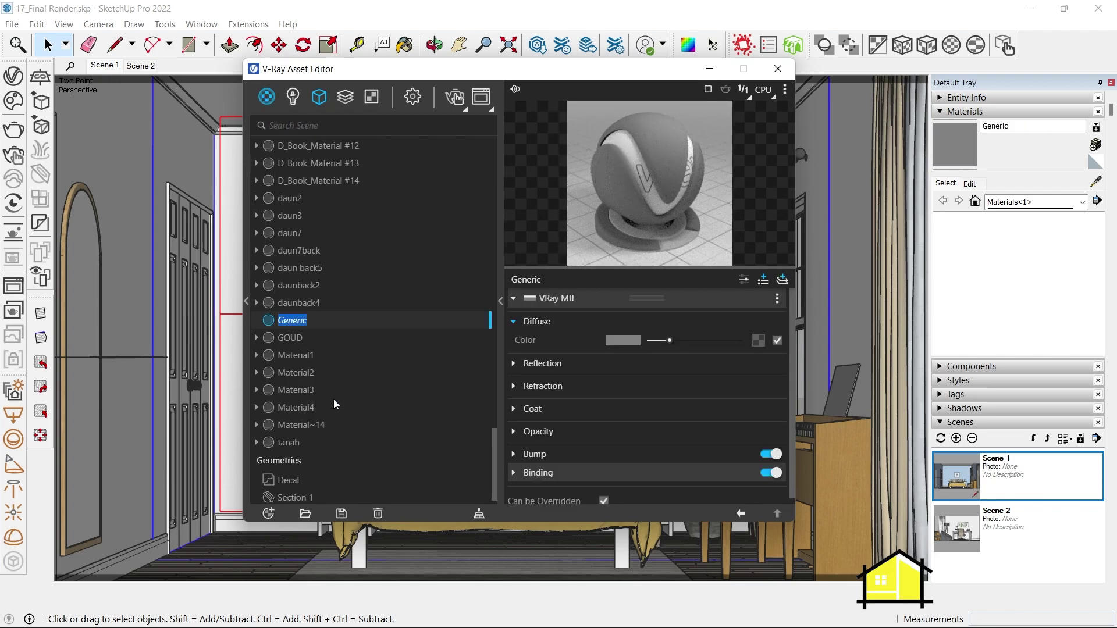
type("Decal_Hills")
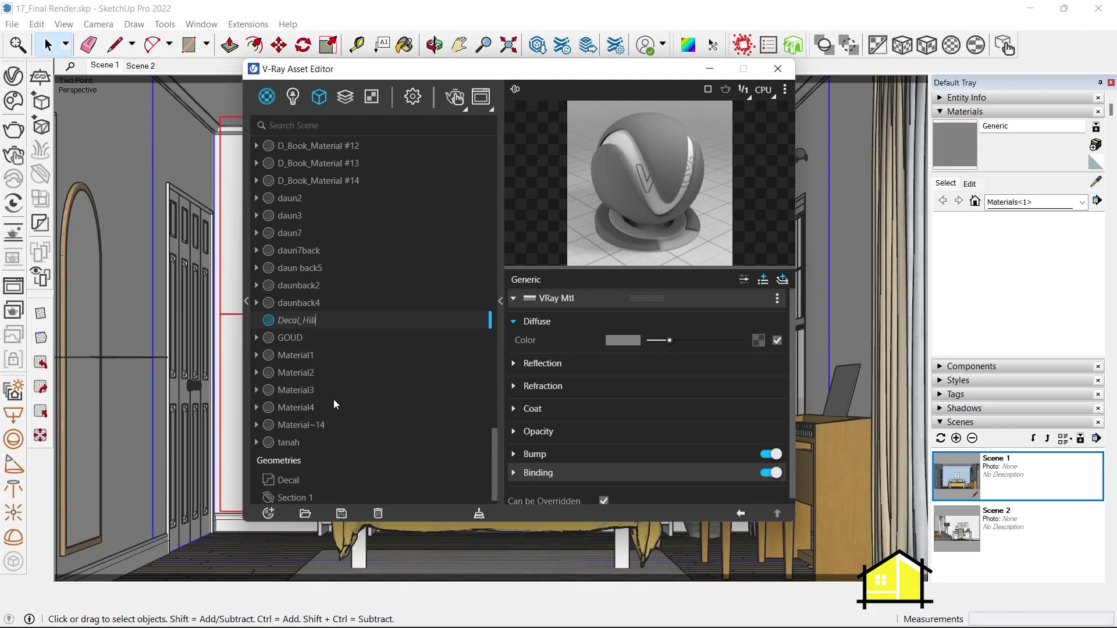
key("Return")
Map the misty forest image as a Bitmap texture on Decal_Hills' diffuse colour
left_click(758, 339)
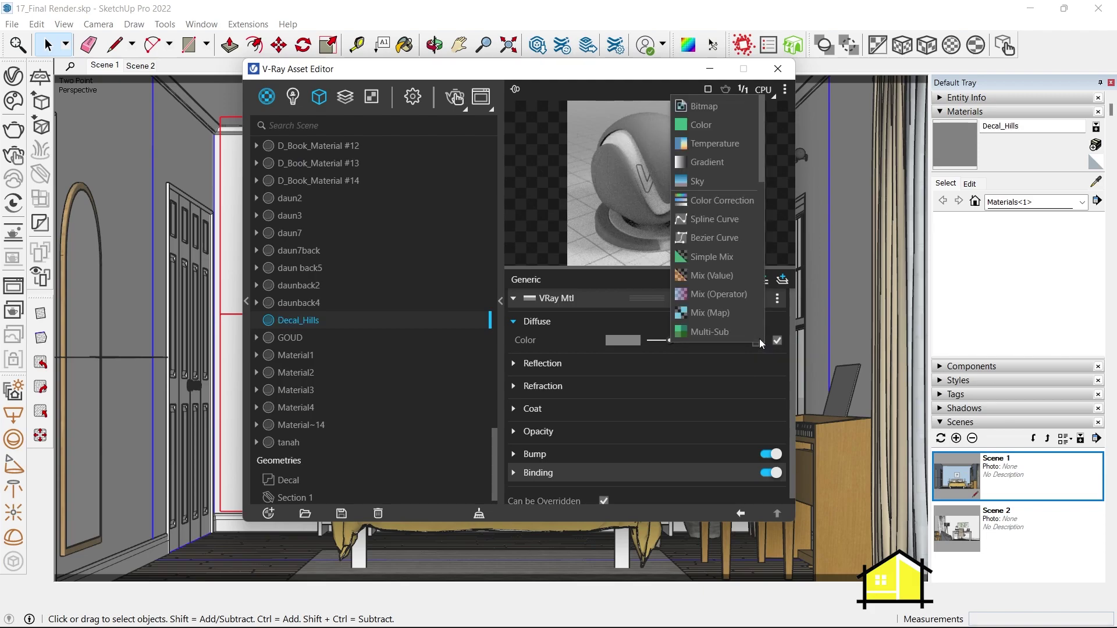
left_click(698, 106)
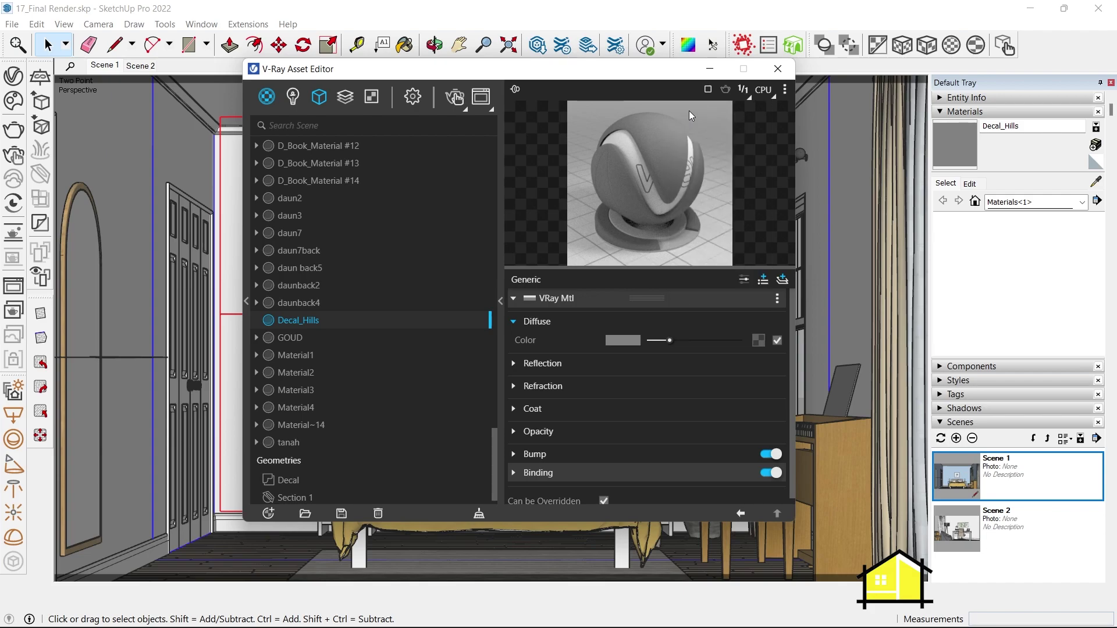
left_click(672, 216)
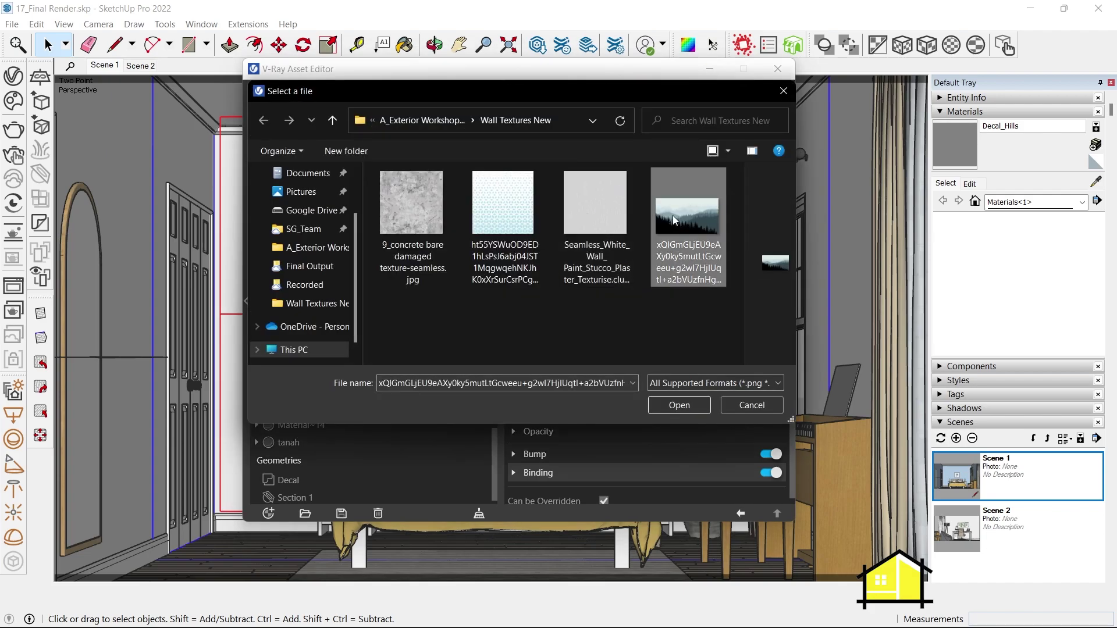
double_click(673, 215)
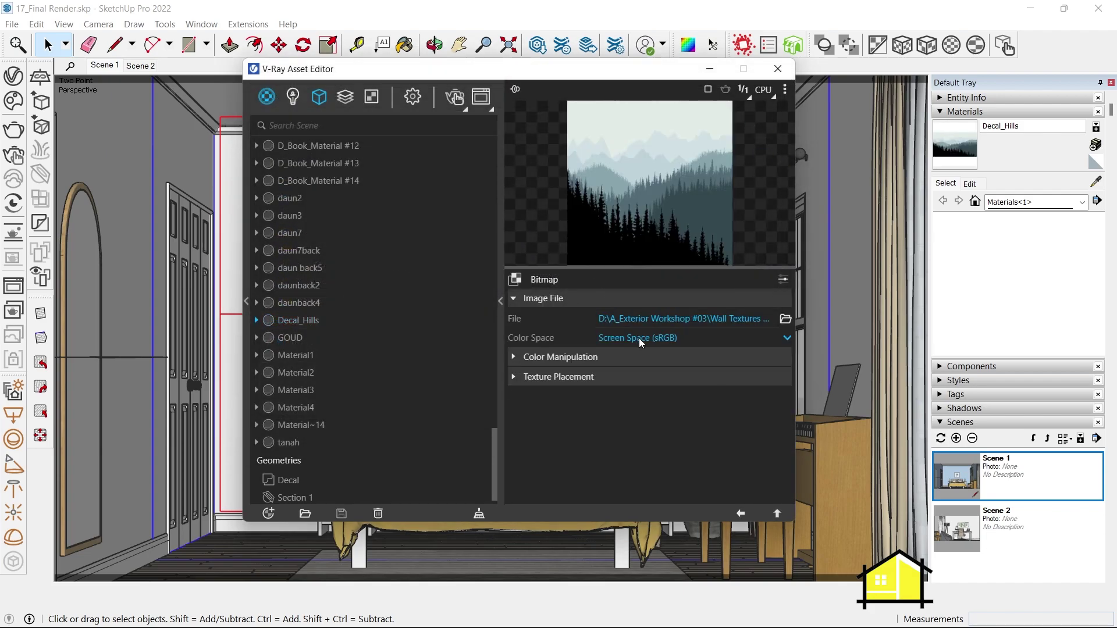
left_click(745, 513)
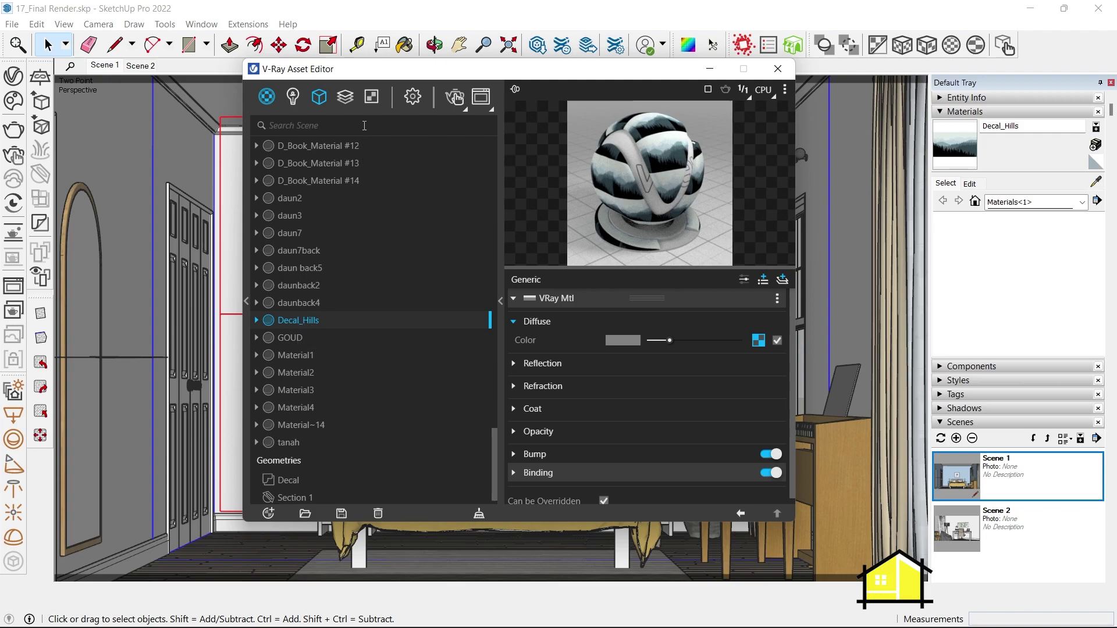
Set the Decal's material to Decal_Hills and bring up the V-Ray render settings
left_click(319, 98)
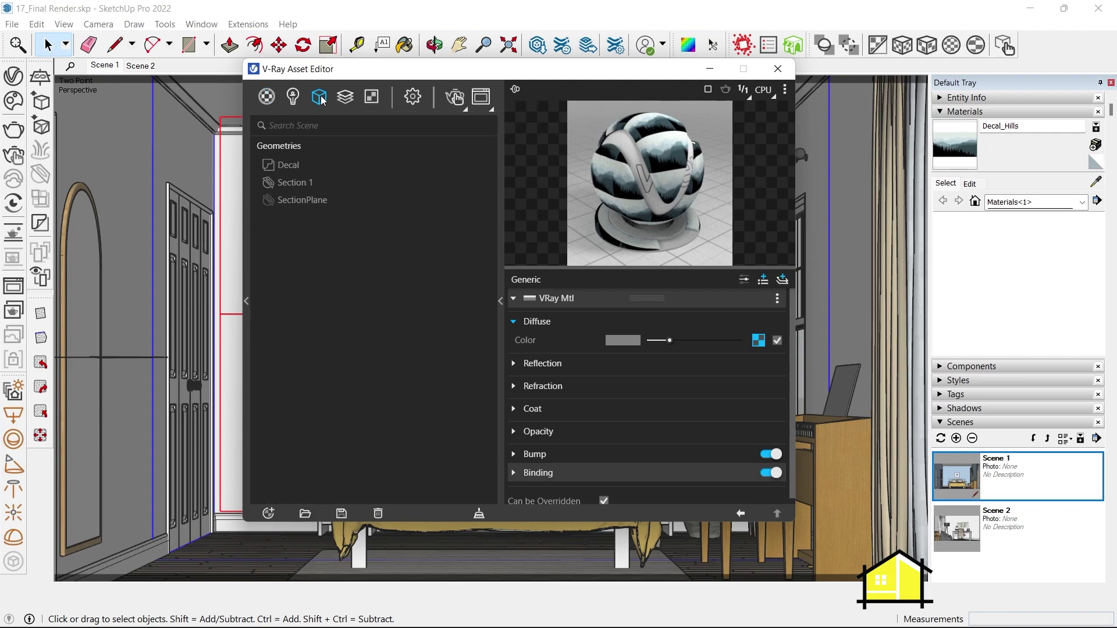
left_click(285, 166)
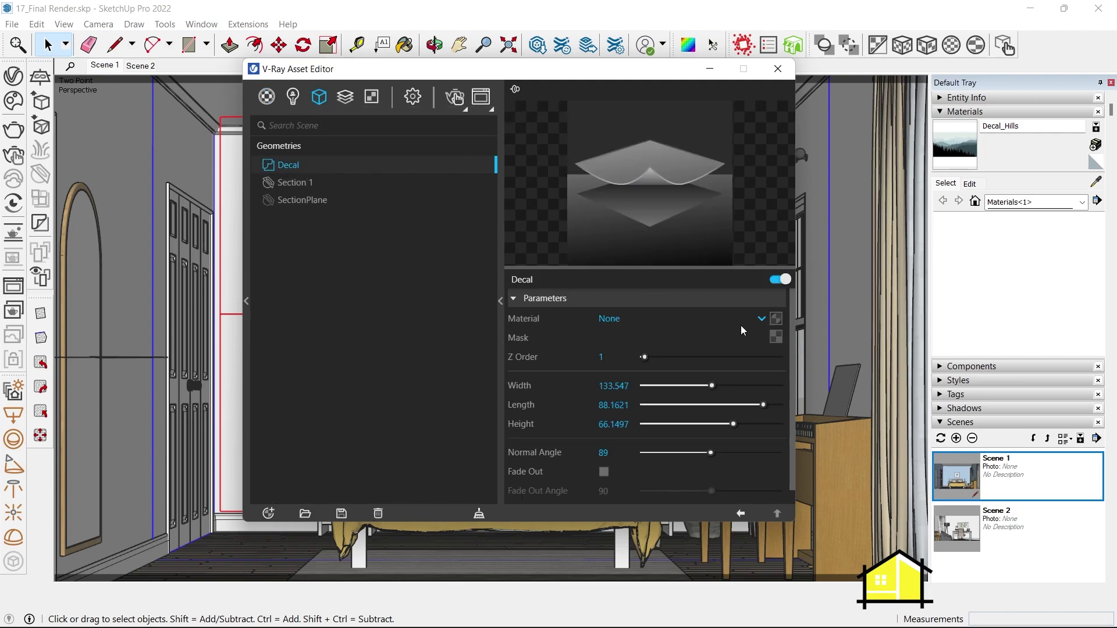
left_click(762, 319)
scroll(629, 178, "down", 8)
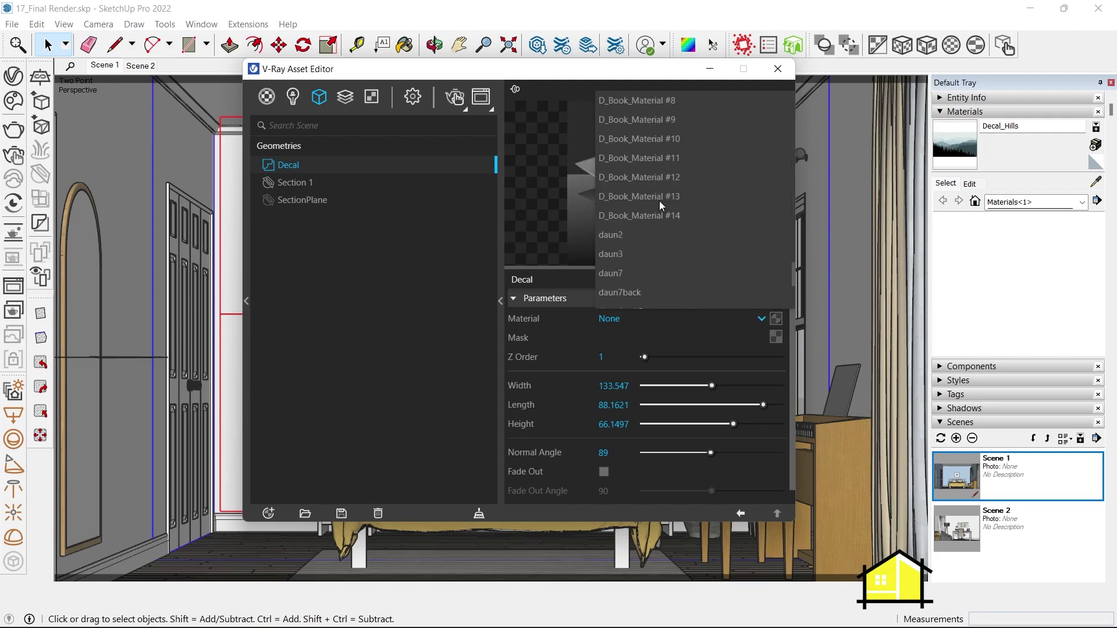
scroll(649, 199, "down", 2)
scroll(645, 200, "down", 3)
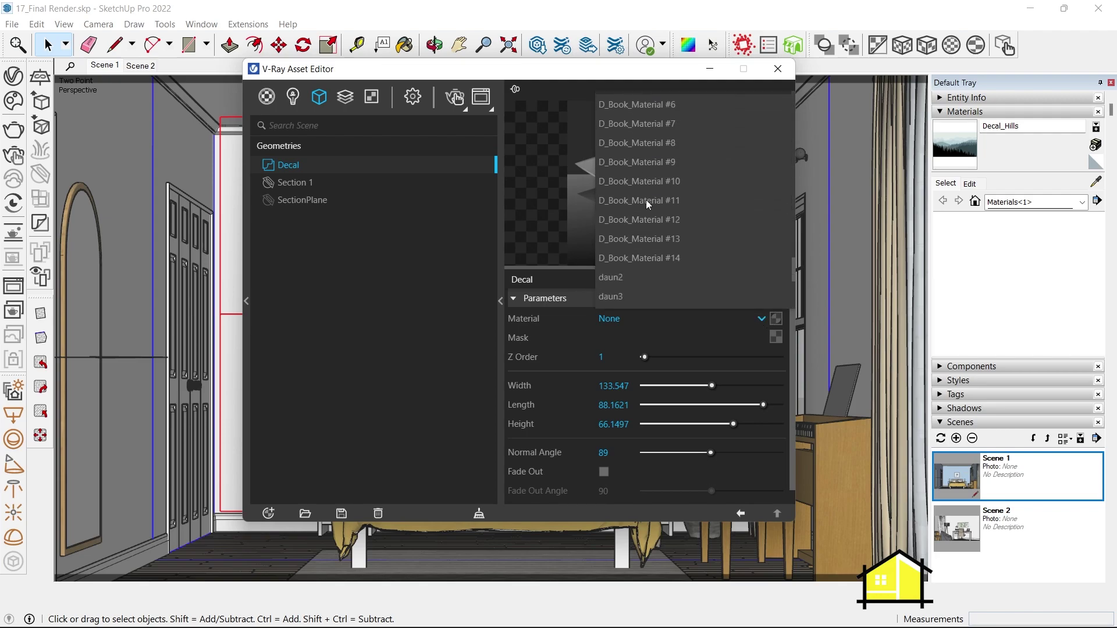
scroll(634, 227, "down", 3)
left_click(637, 169)
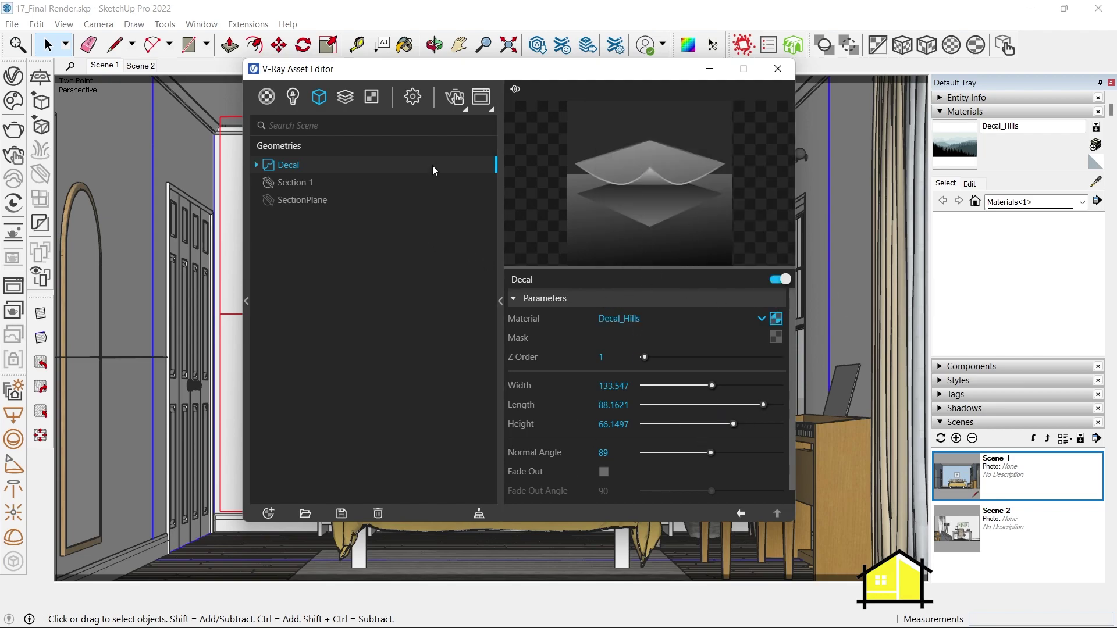
left_click(413, 97)
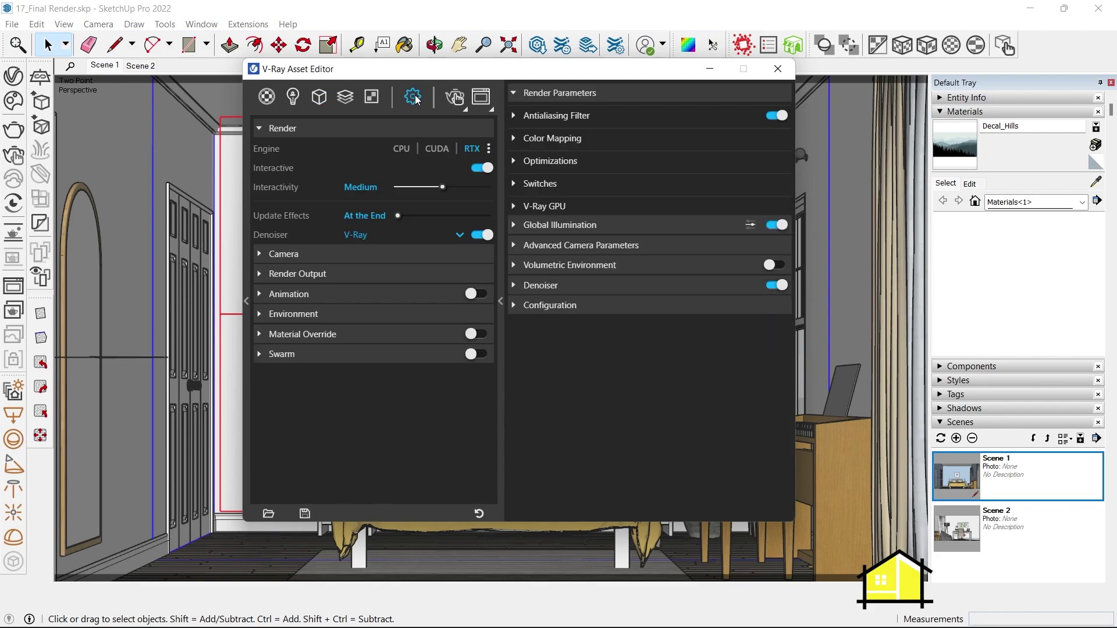
Switch the denoiser to NVIDIA AI and start an interactive render
left_click(364, 239)
left_click(368, 272)
left_click(455, 98)
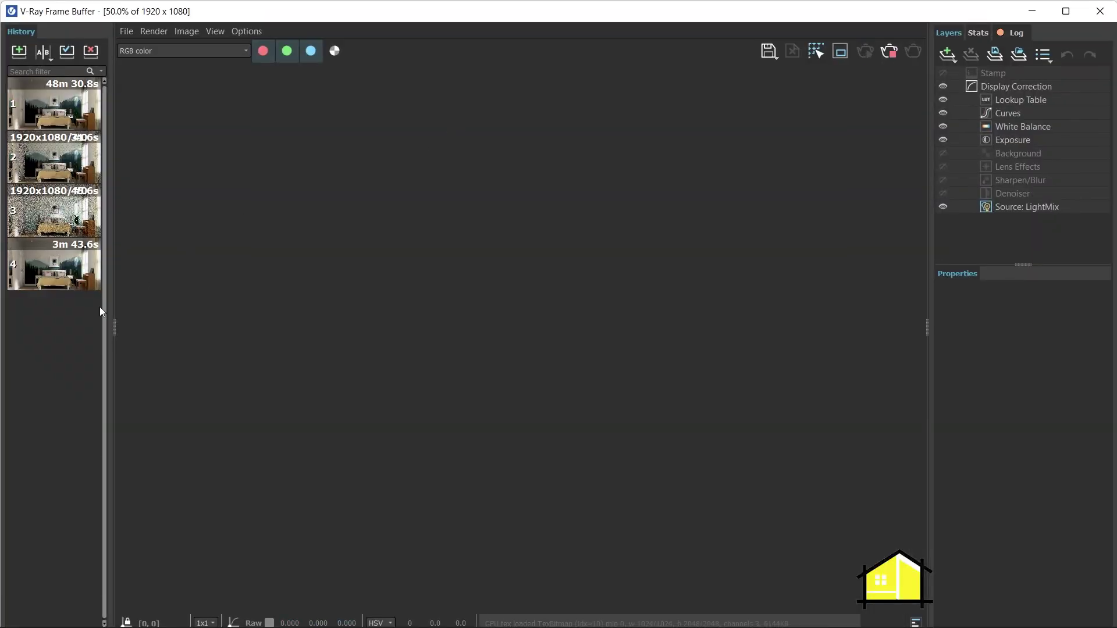
left_click(114, 326)
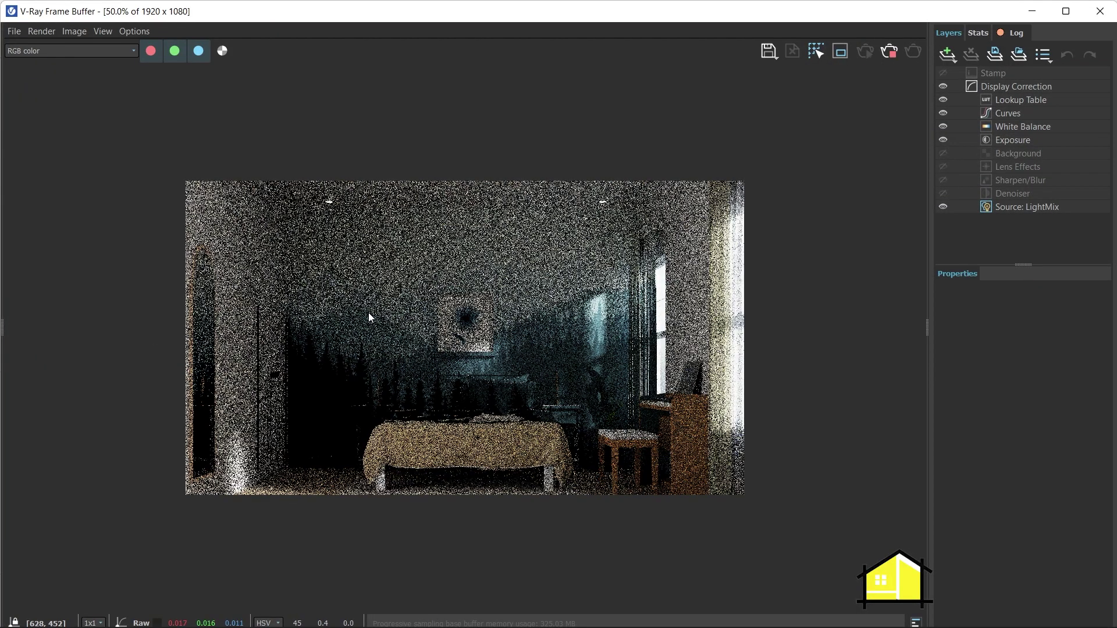
Inspect the forest decal in the render, stop it, and minimize the Frame Buffer
scroll(414, 369, "up", 1)
scroll(432, 362, "down", 1)
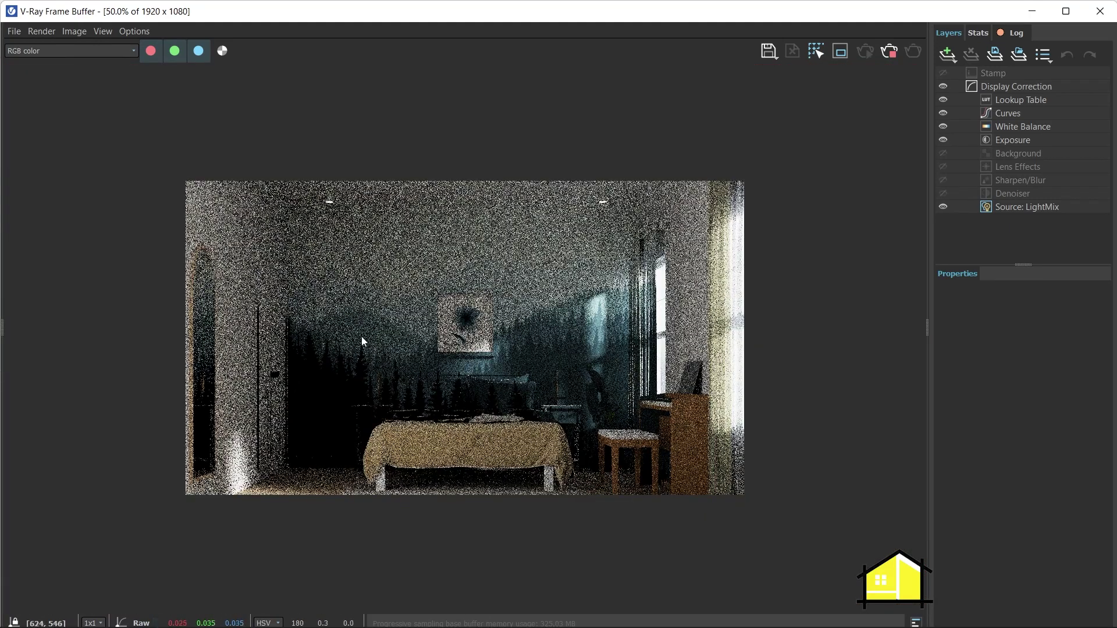
scroll(357, 333, "up", 1)
scroll(336, 319, "down", 1)
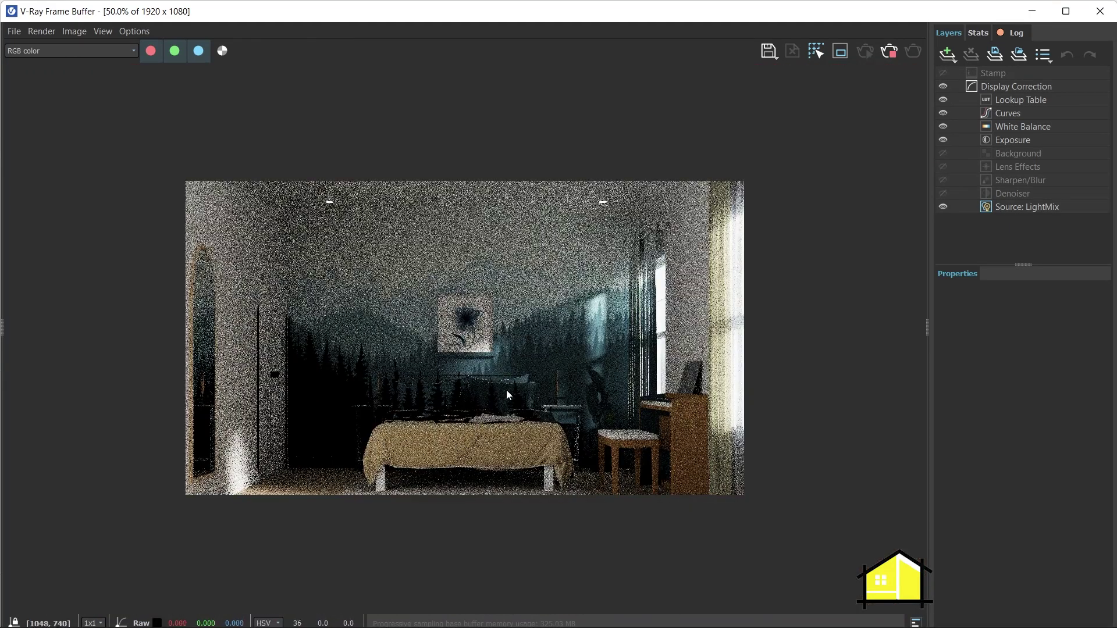
scroll(469, 407, "up", 1)
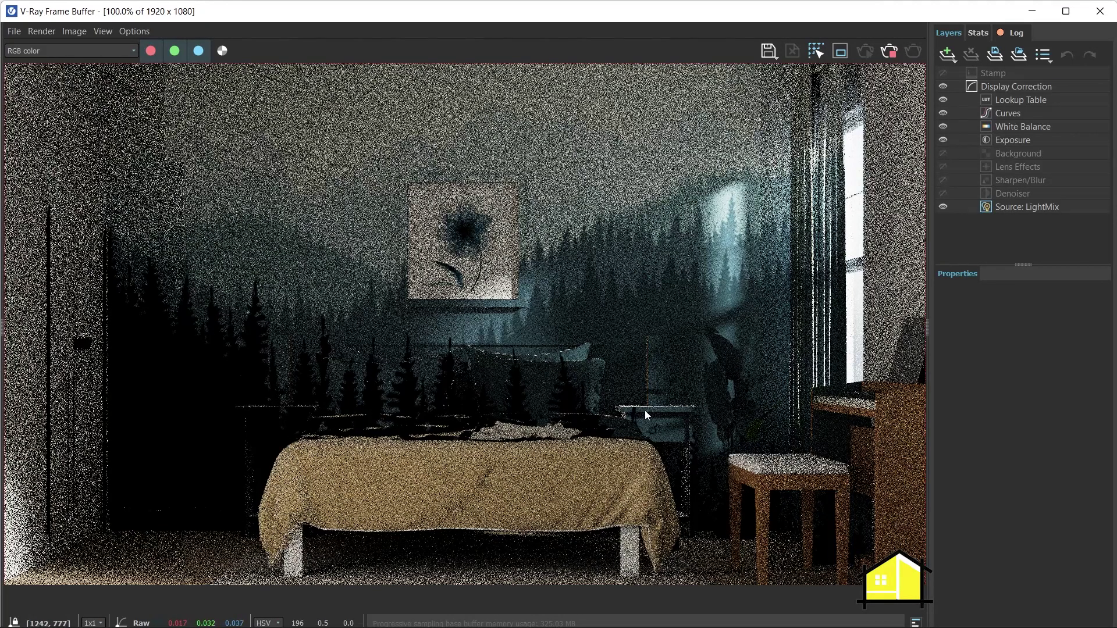
scroll(519, 353, "down", 1)
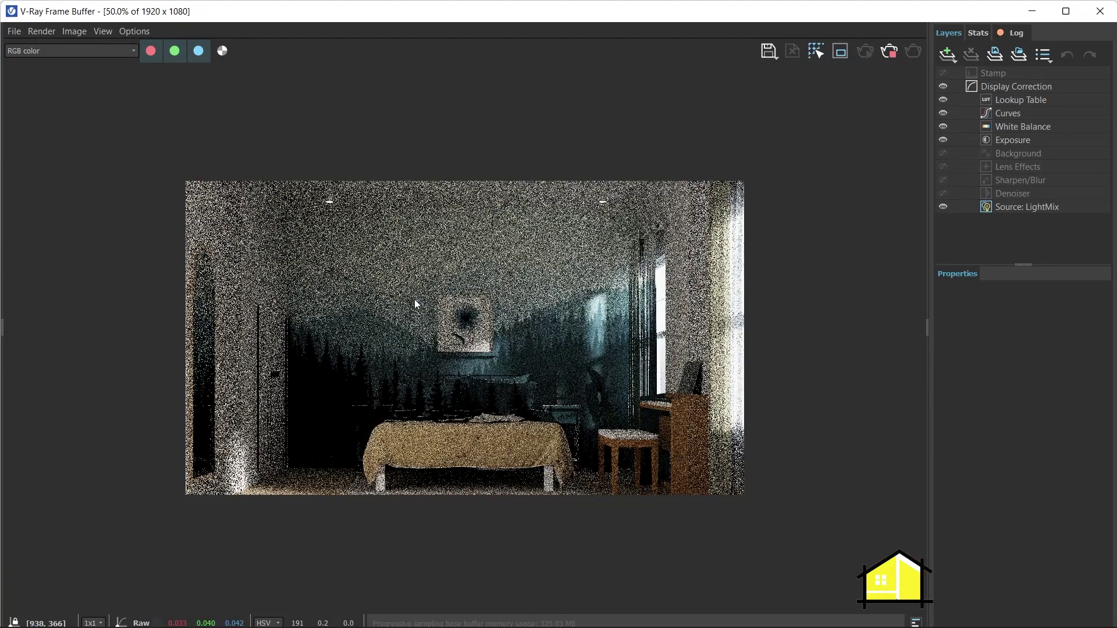
scroll(472, 295, "up", 1)
scroll(476, 370, "down", 1)
scroll(638, 275, "up", 1)
scroll(639, 275, "down", 1)
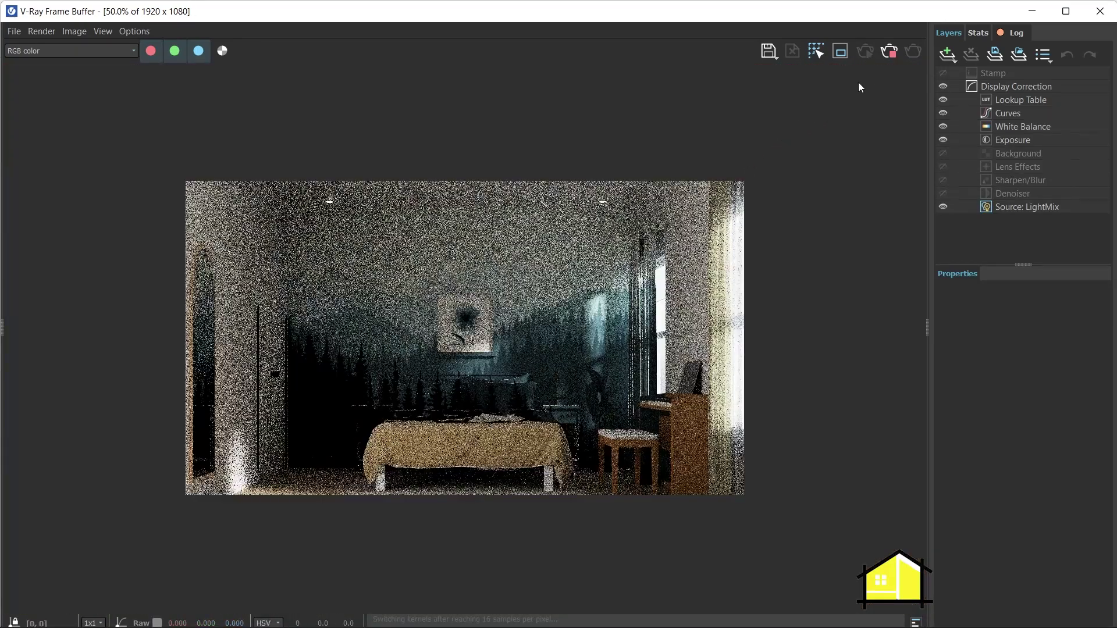
left_click(889, 51)
scroll(507, 445, "up", 1)
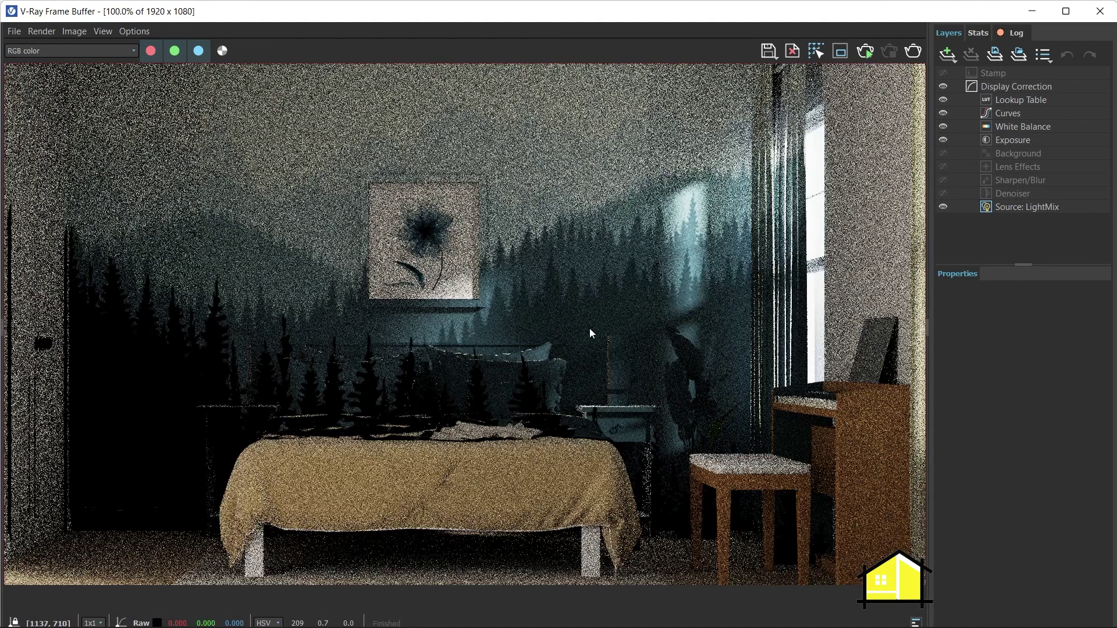
scroll(590, 332, "down", 1)
scroll(540, 315, "up", 1)
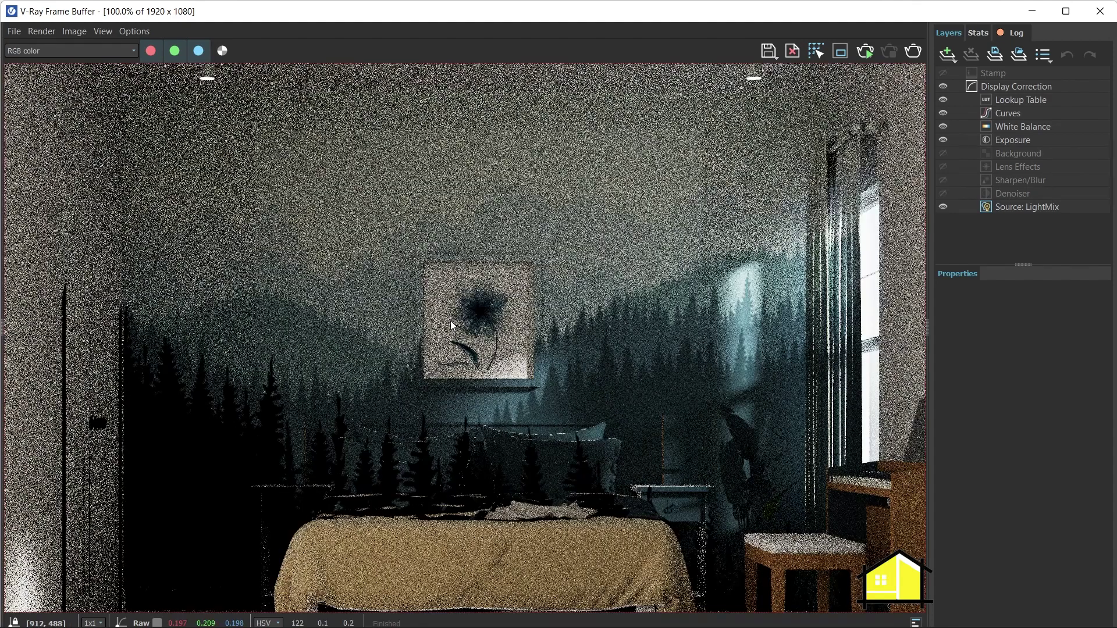
scroll(568, 350, "down", 2)
scroll(507, 410, "up", 1)
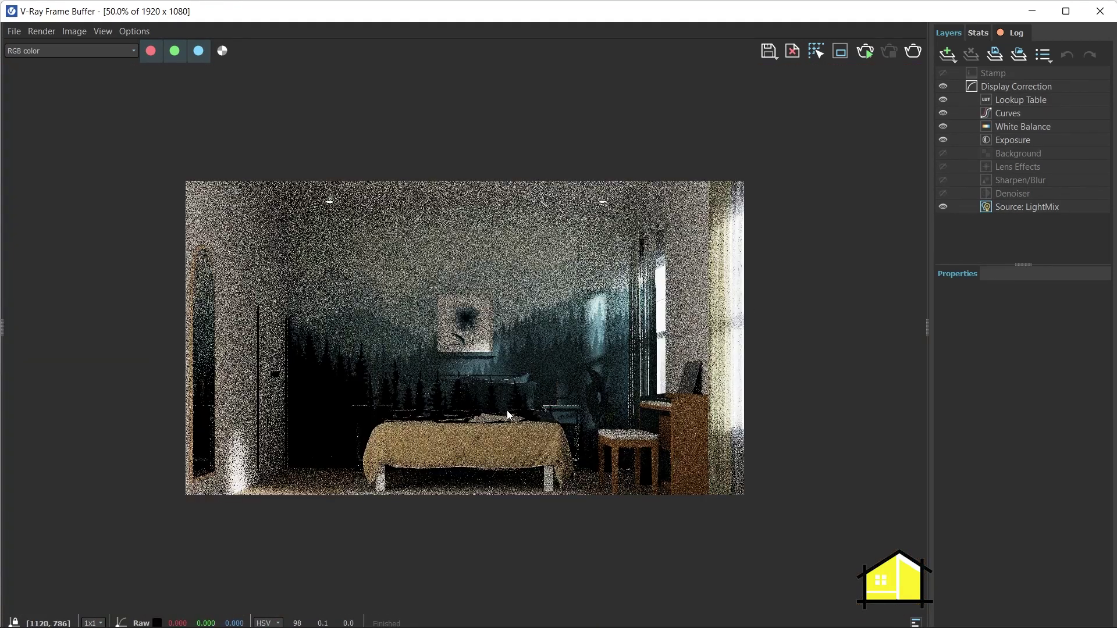
left_click(1032, 11)
Edit the room group with Hide Rest Of Model on and cut the back wall face
left_click(780, 71)
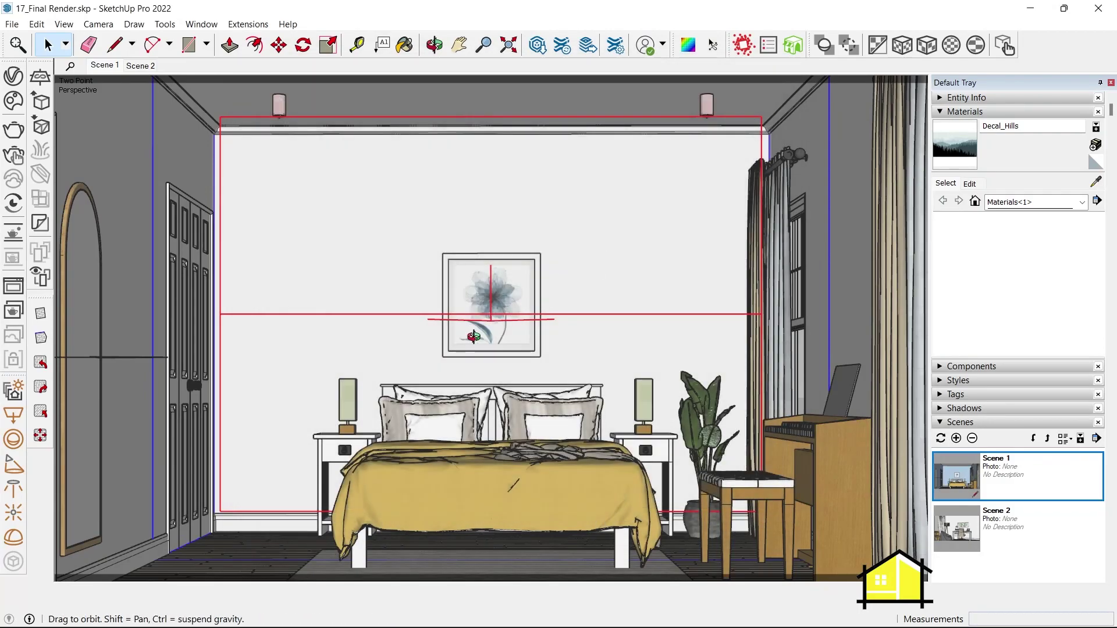
middle_click_drag(407, 326, 468, 278)
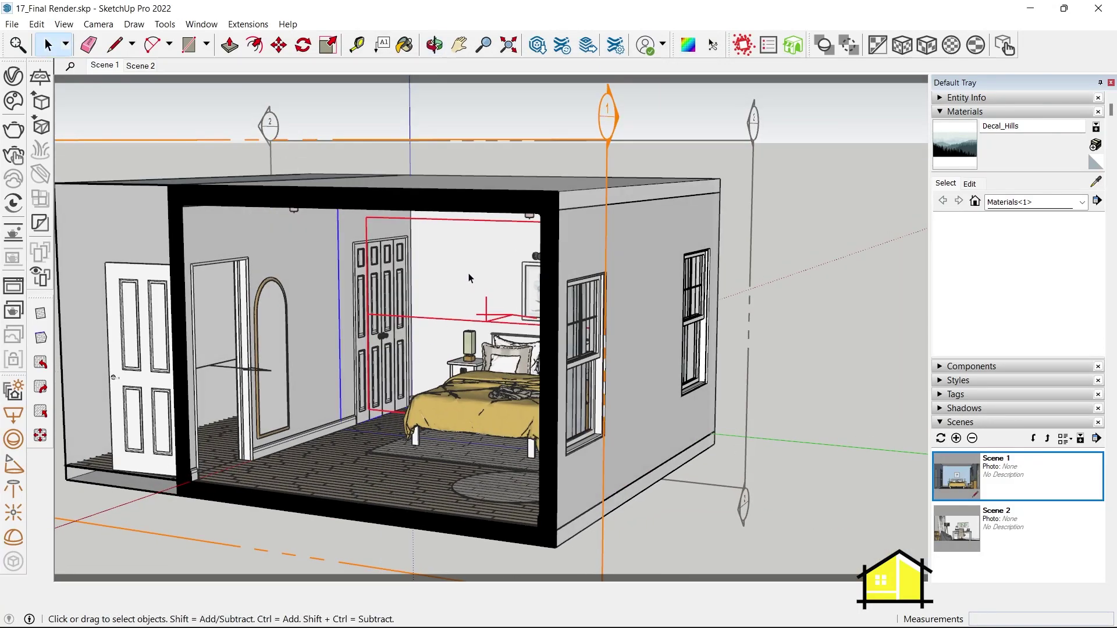
double_click(661, 261)
middle_click_drag(661, 262, 291, 174)
left_click(62, 25)
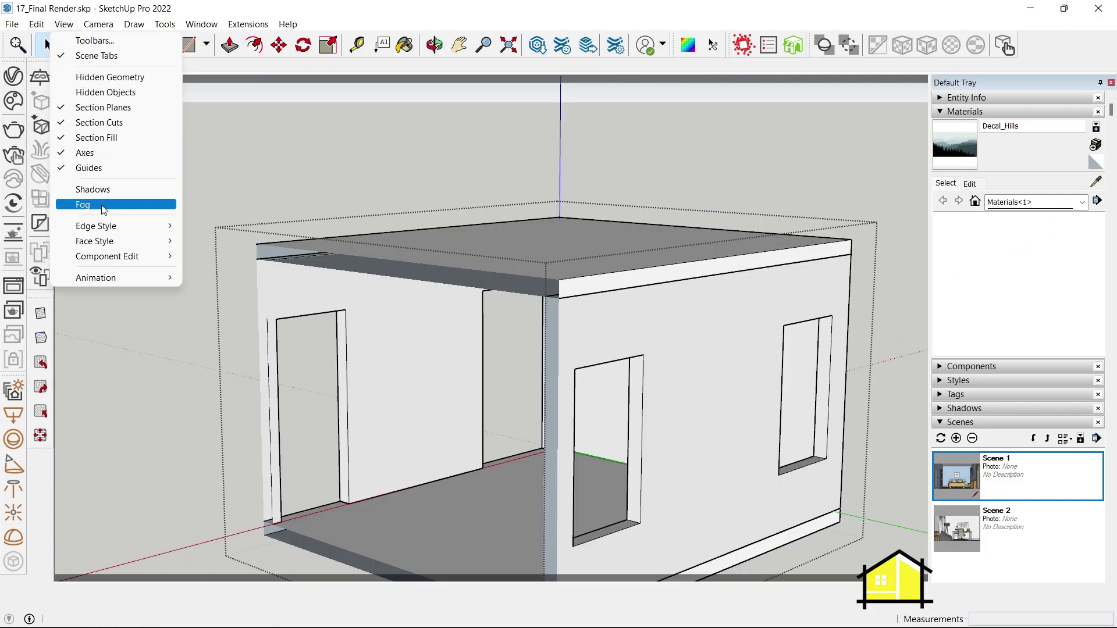
mouse_move(111, 261)
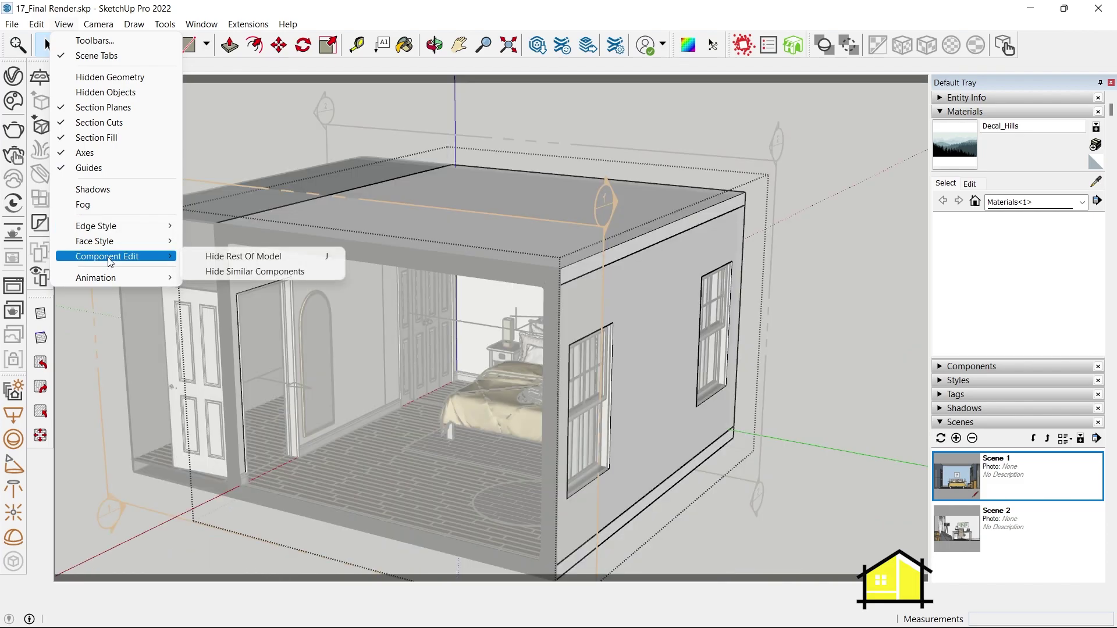
left_click(290, 256)
middle_click(396, 381)
middle_click_drag(396, 381, 521, 334)
key("ctrl+x")
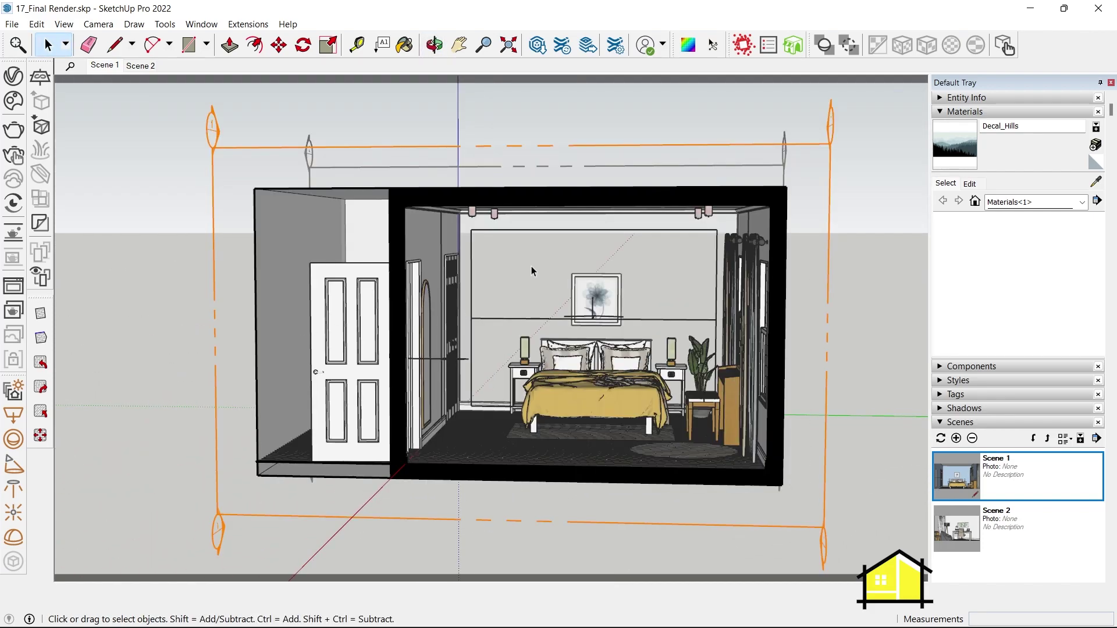
Paste the back wall face in place outside the room group
mouse_move(531, 266)
middle_mouse_down()
mouse_move(698, 317)
mouse_move(535, 285)
middle_mouse_up()
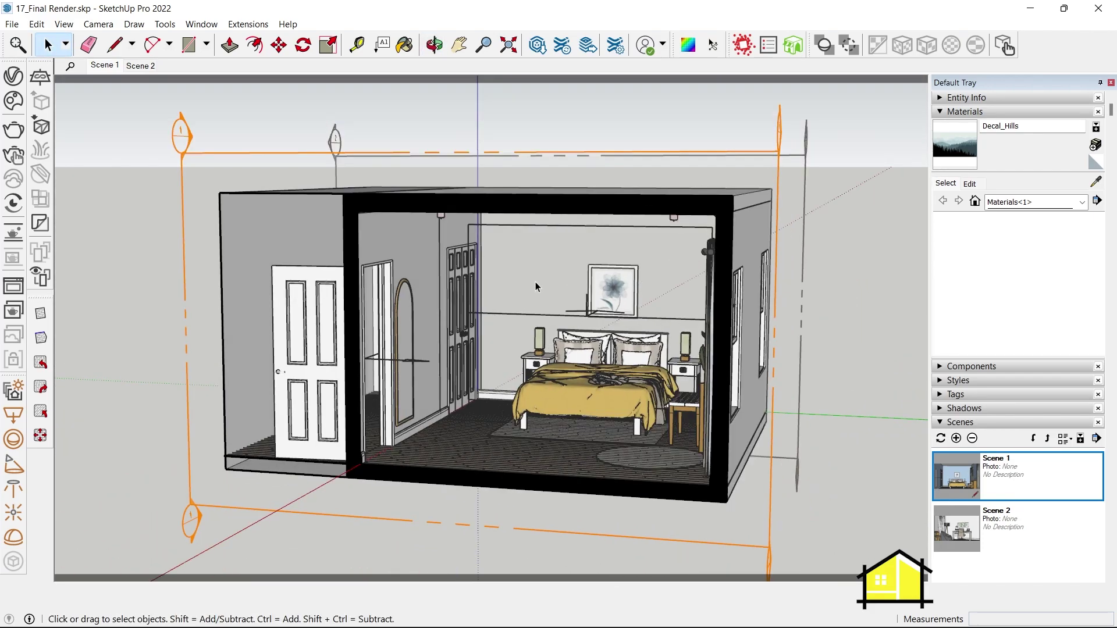
left_click(35, 24)
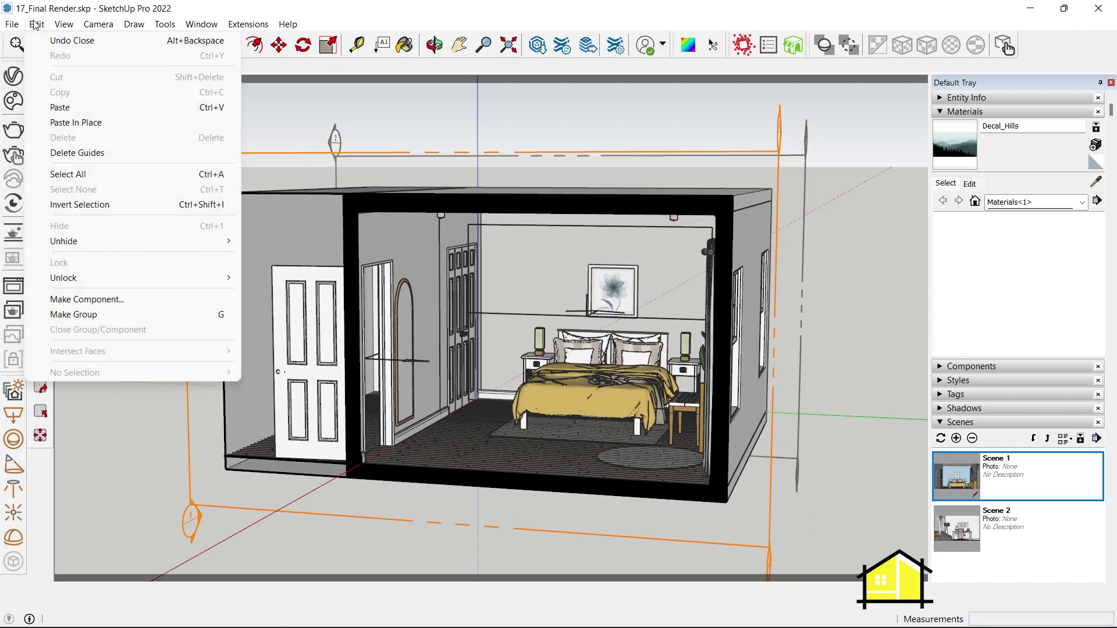
left_click(86, 125)
double_click(609, 310)
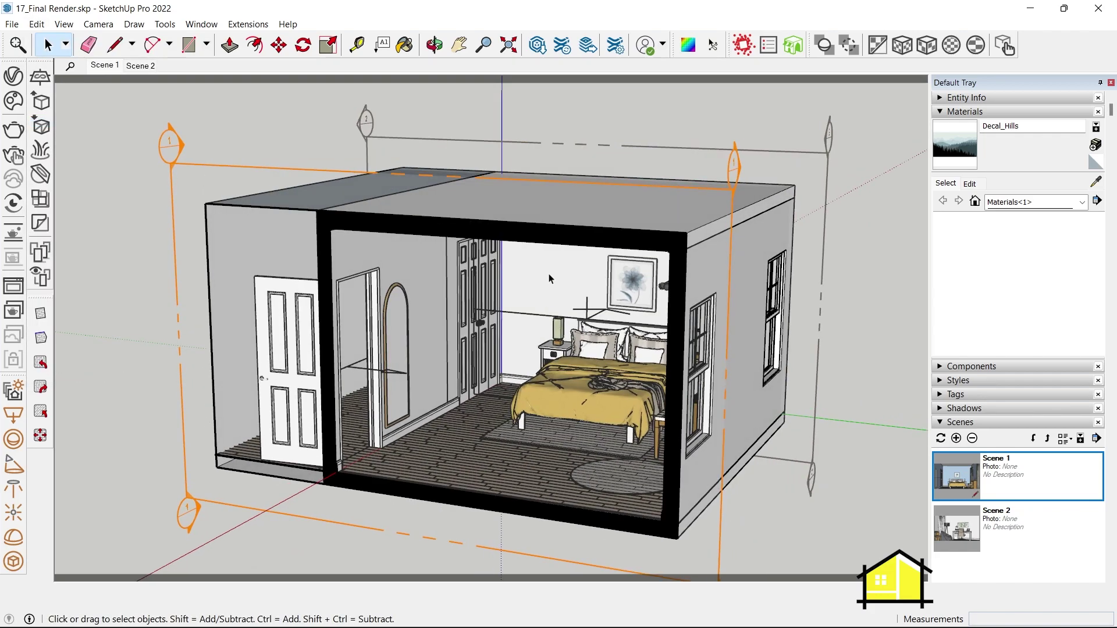
middle_click_drag(512, 289, 526, 331)
key("Escape")
scroll(525, 332, "down", 3)
scroll(529, 347, "up", 3)
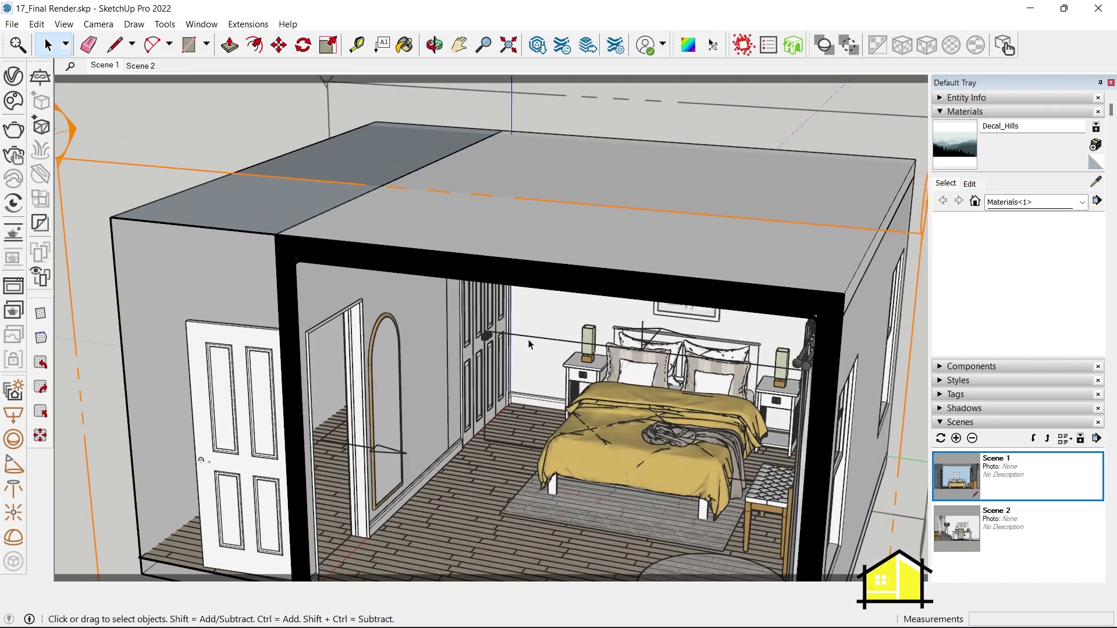
scroll(526, 348, "up", 5)
middle_click_drag(523, 349, 490, 278)
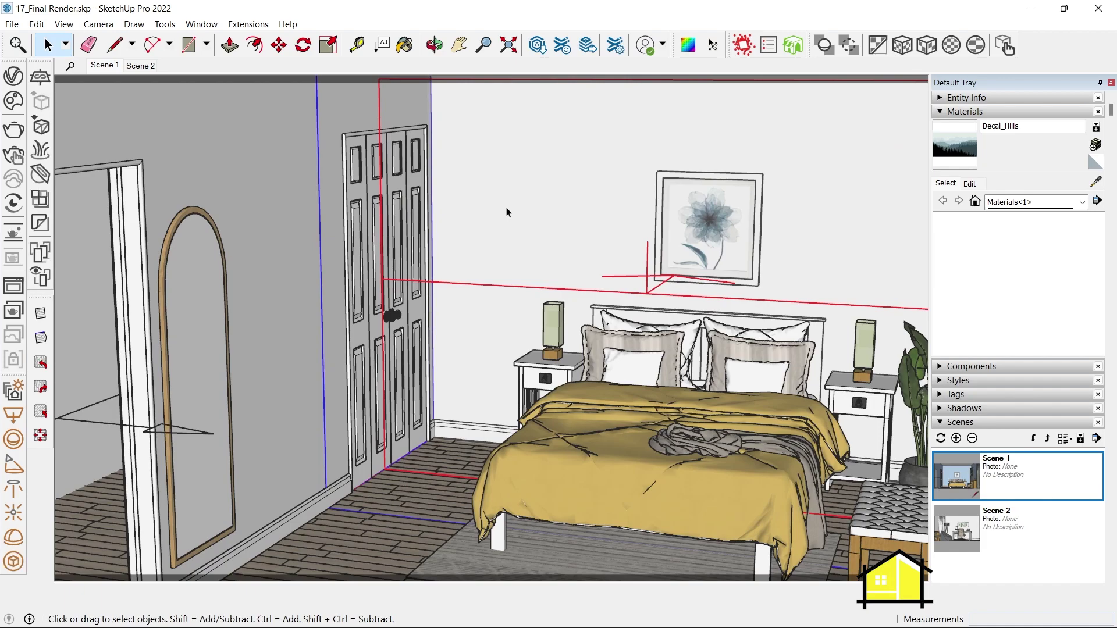
Group the pasted back wall, then start an interactive render from Scene 1
right_click(506, 210)
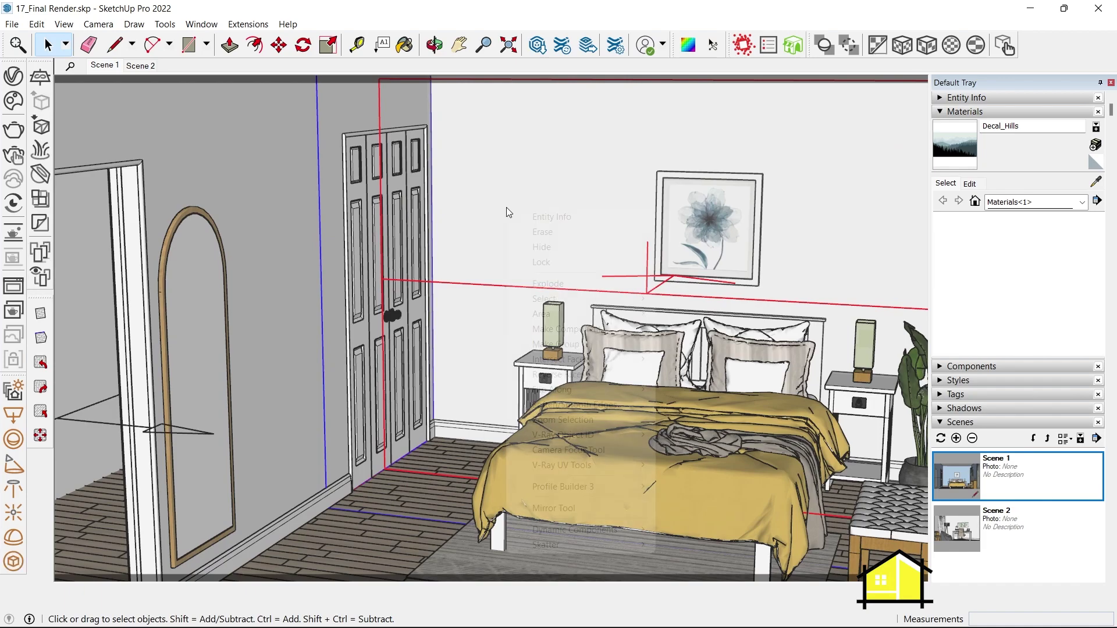
left_click(554, 339)
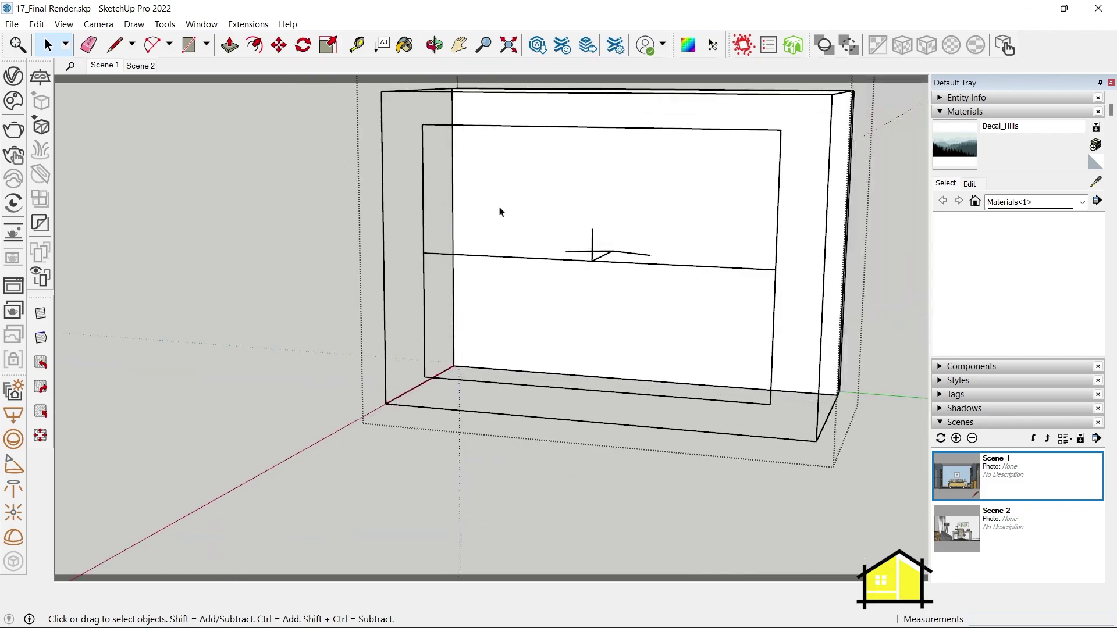
middle_click_drag(499, 212, 577, 256)
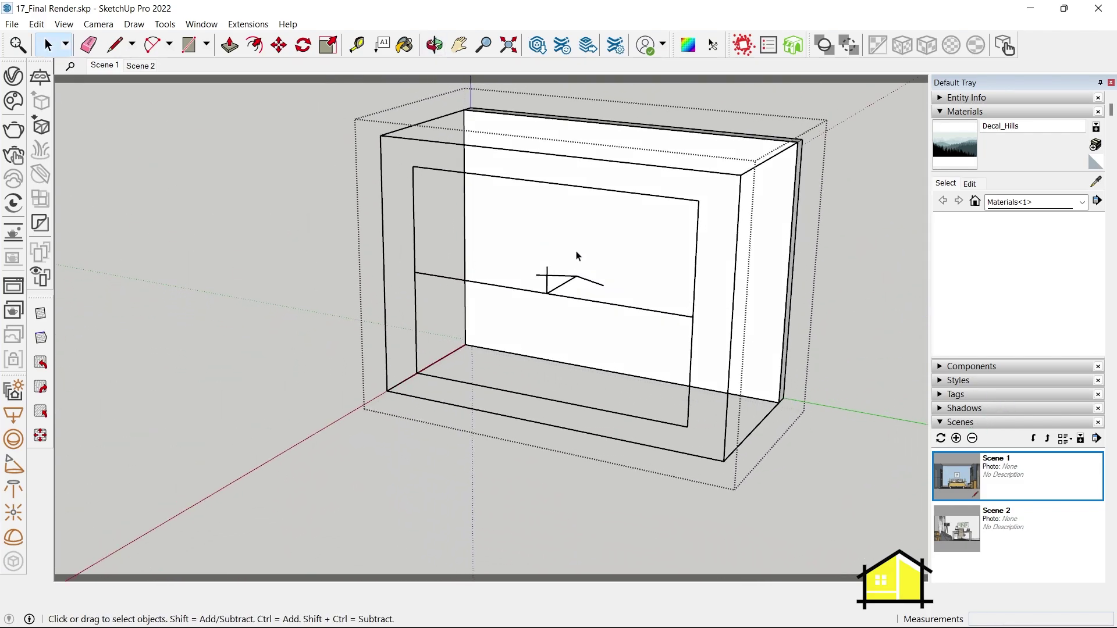
middle_click_drag(785, 245, 675, 284)
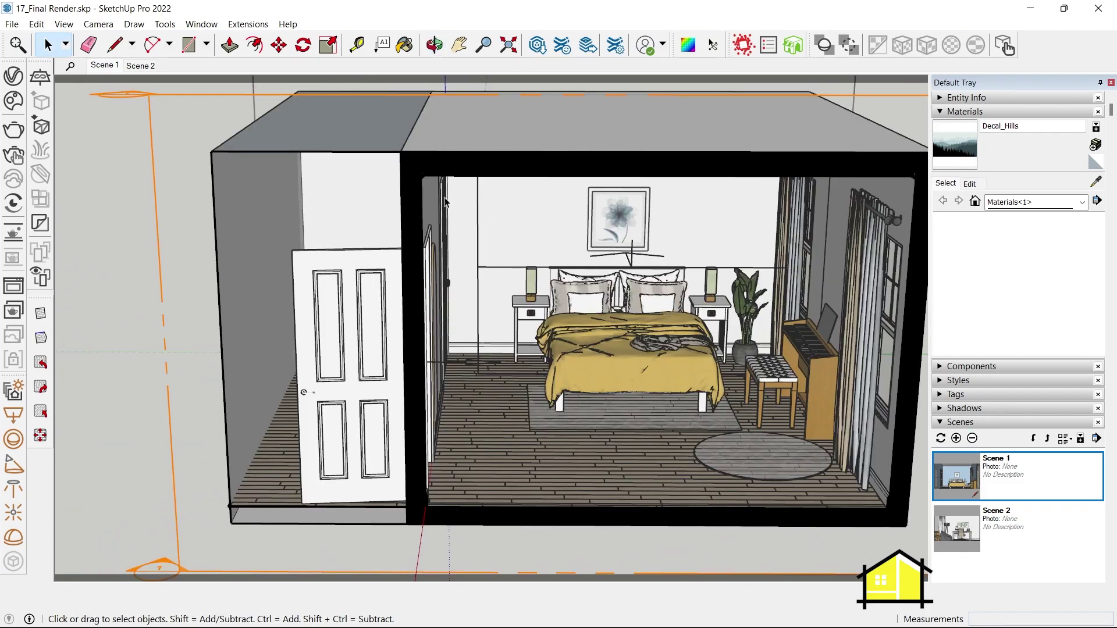
left_click(106, 65)
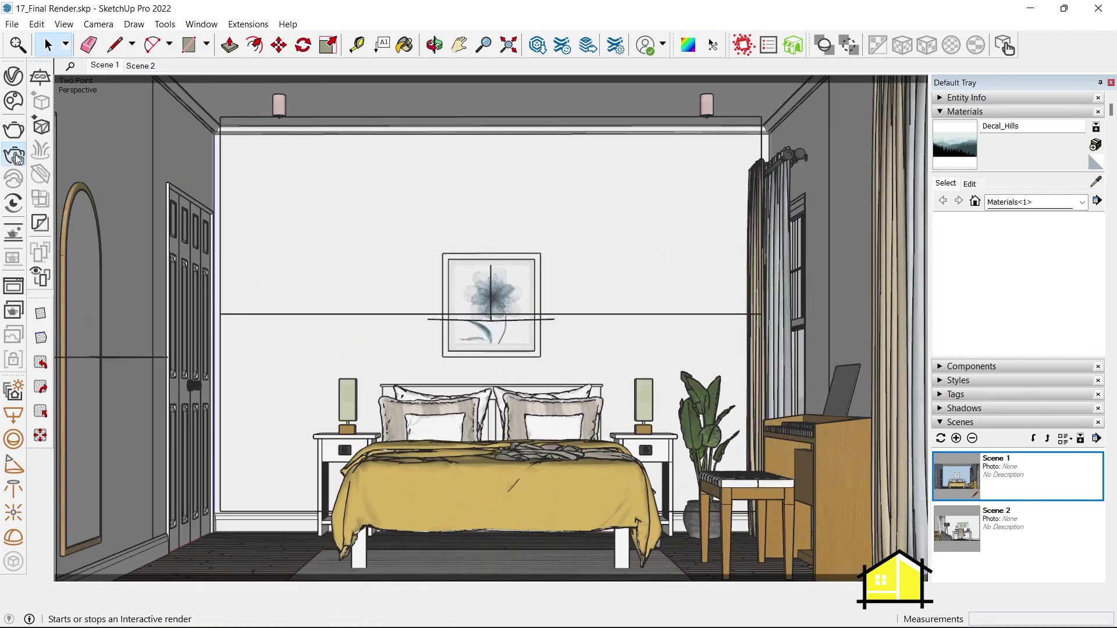
left_click(14, 156)
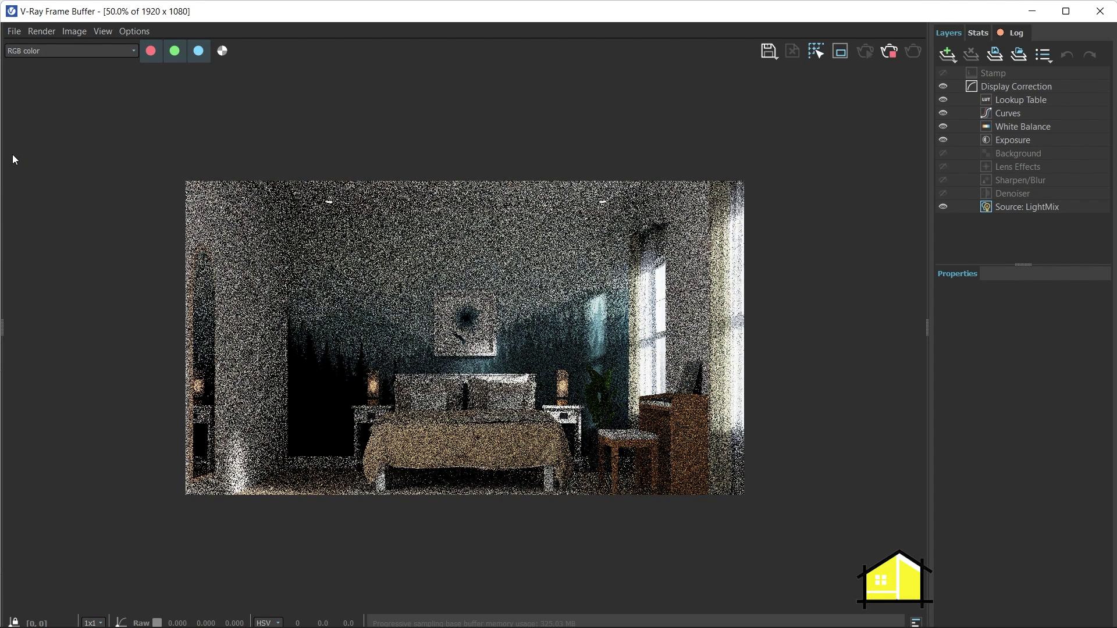
Zoom around the render to check the pine-forest mural, then stop rendering
scroll(484, 402, "up", 2)
scroll(484, 402, "down", 1)
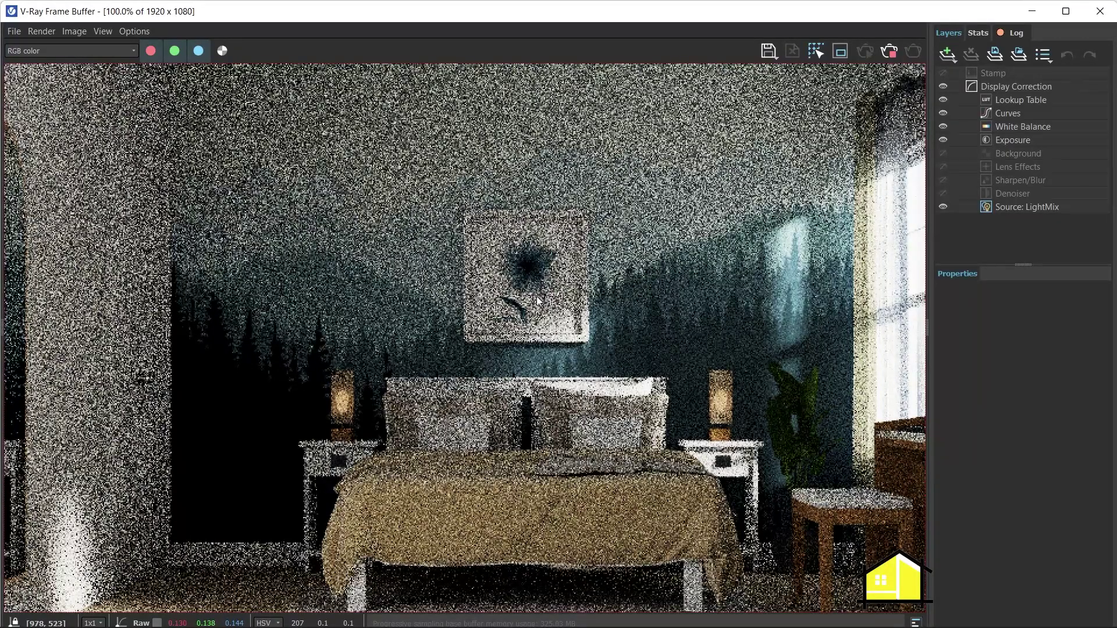
scroll(478, 307, "down", 1)
scroll(466, 303, "up", 1)
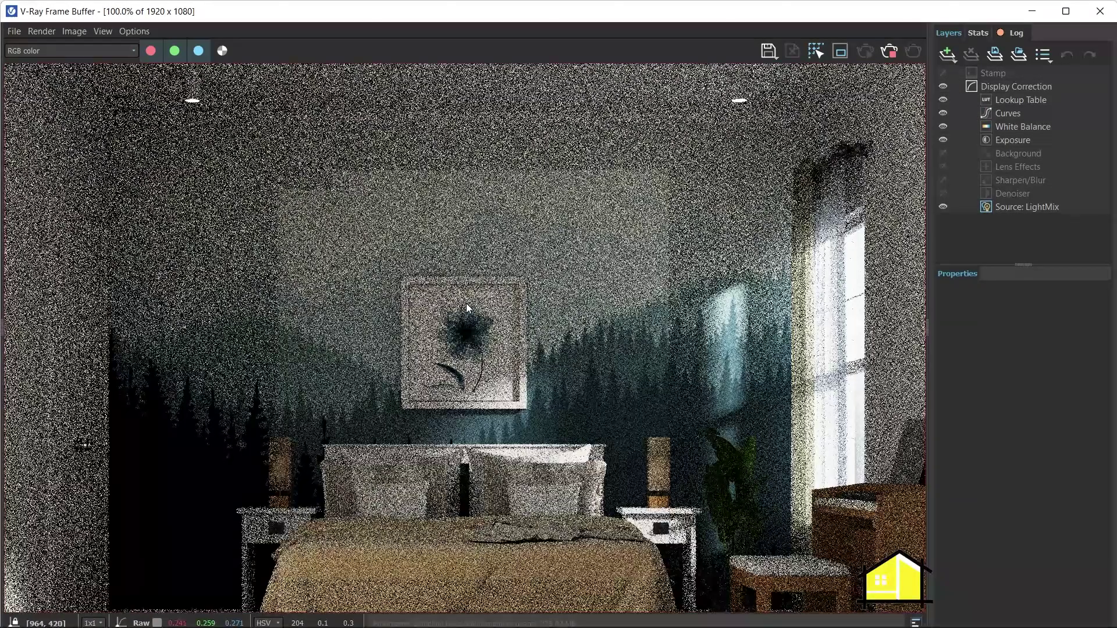
scroll(404, 260, "down", 1)
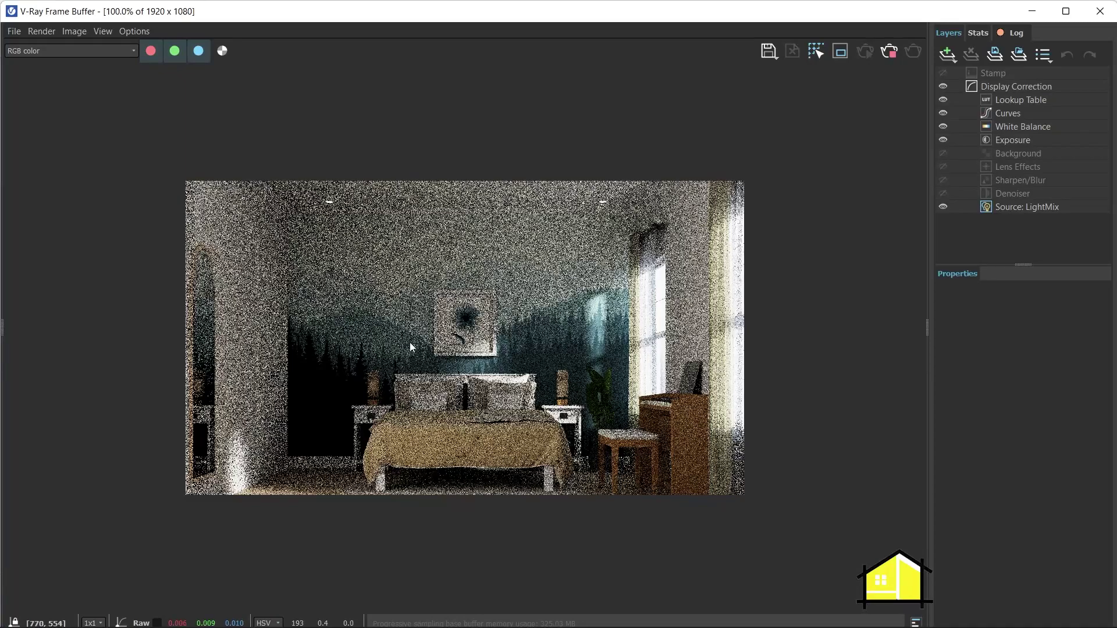
scroll(410, 342, "up", 1)
scroll(420, 342, "down", 1)
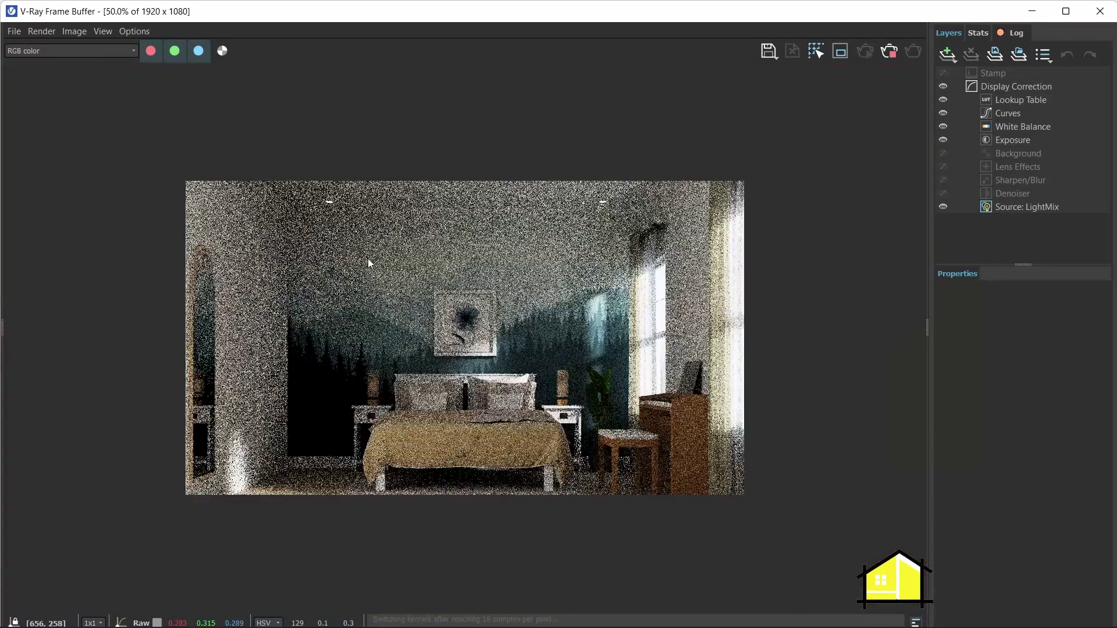
left_click(888, 52)
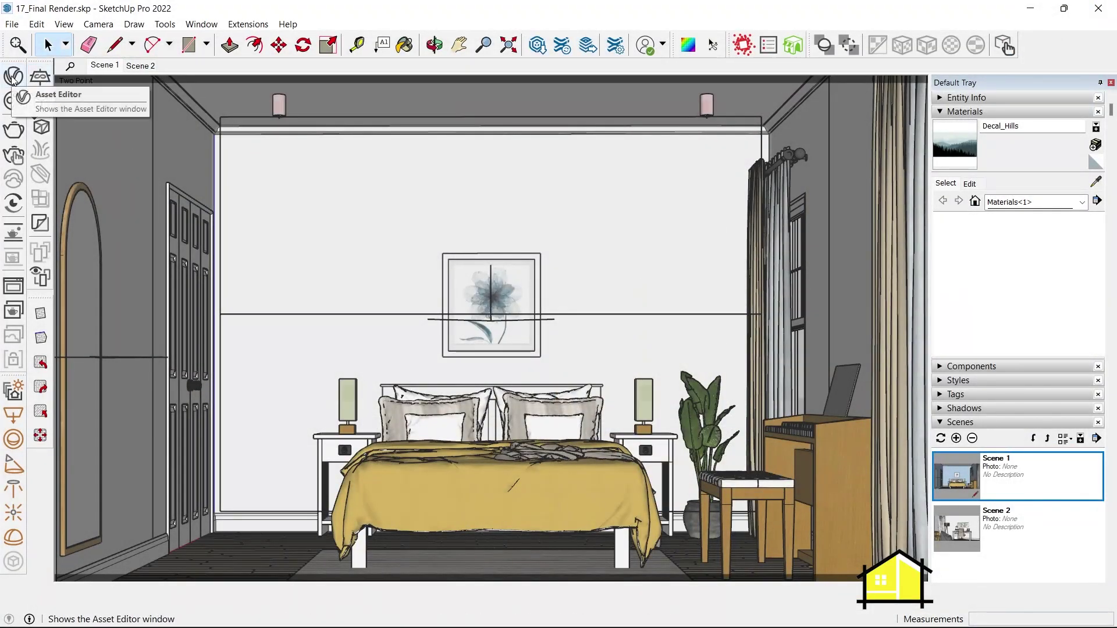
Orbit out and open the back wall group for editing with Hide Rest Of Model on
middle_click_drag(476, 349, 413, 289)
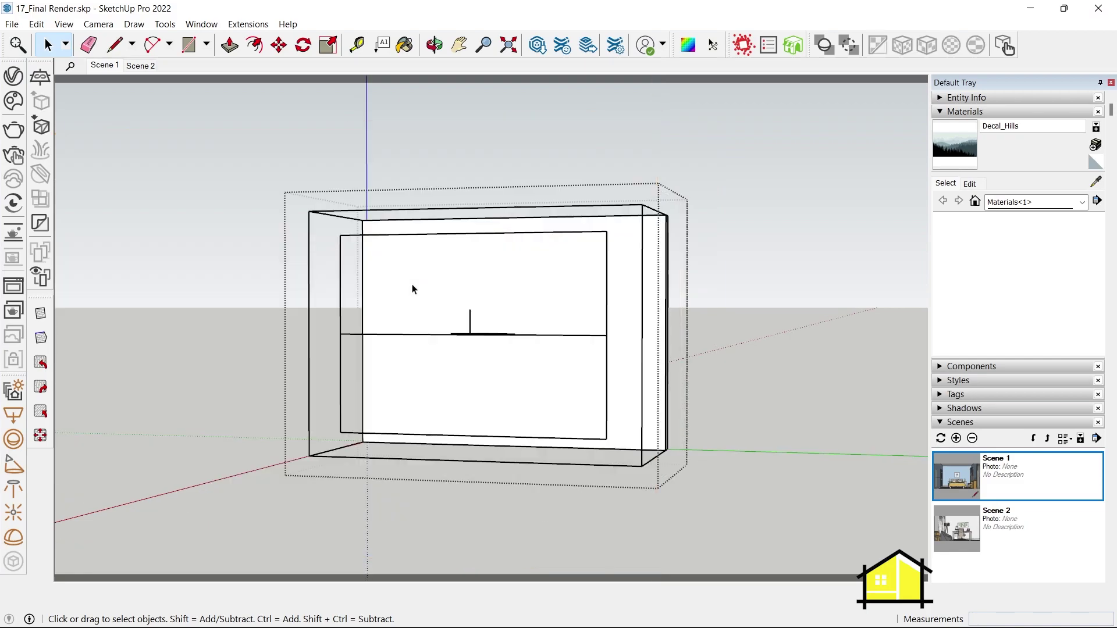
key("o")
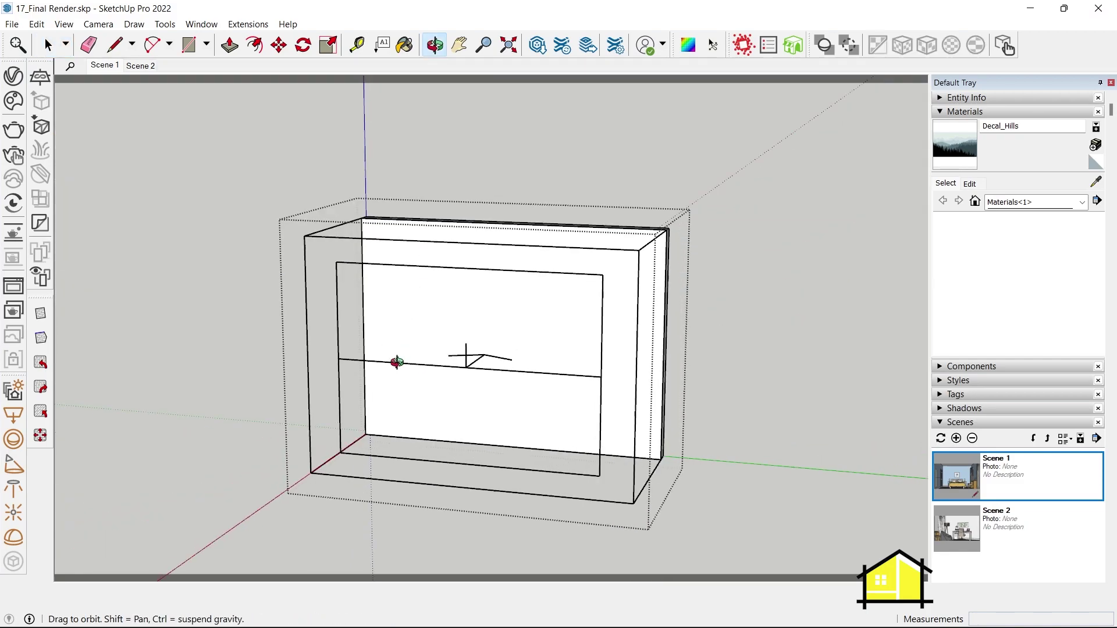
key("space")
left_click(64, 24)
mouse_move(108, 265)
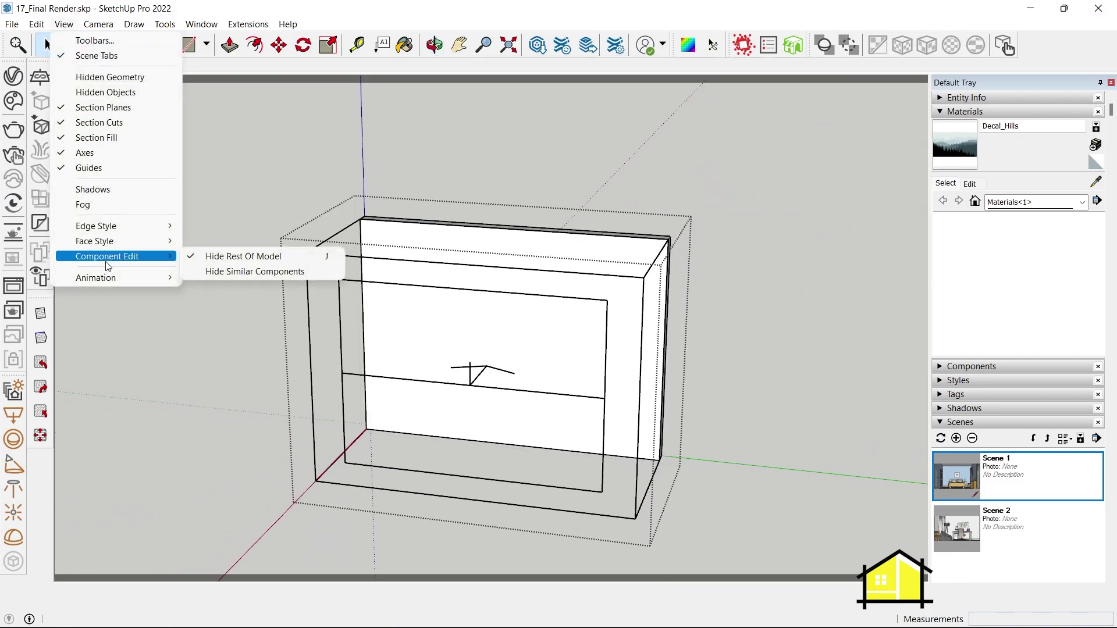
left_click(470, 257)
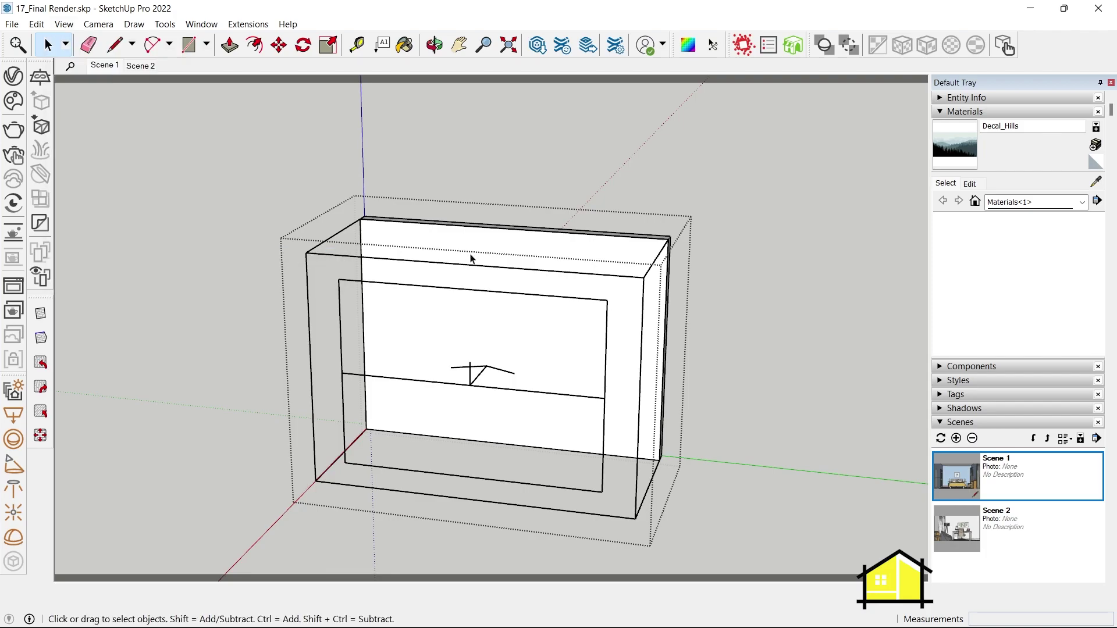
middle_click_drag(528, 257, 424, 274)
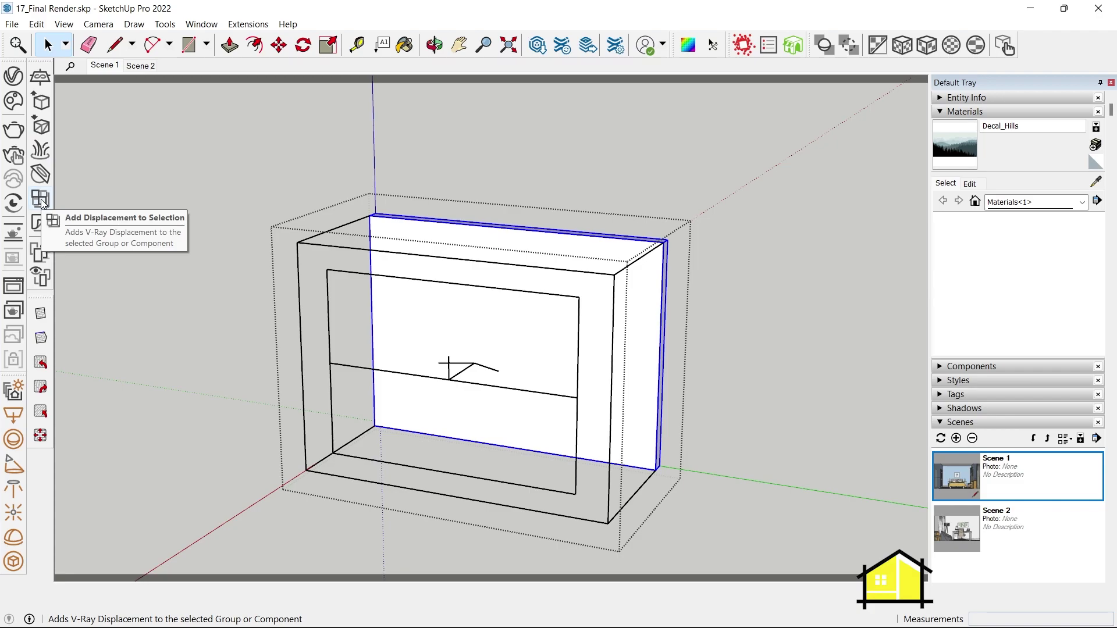
Place a V-Ray decal spanning corner to corner across the back wall panel
left_click(40, 223)
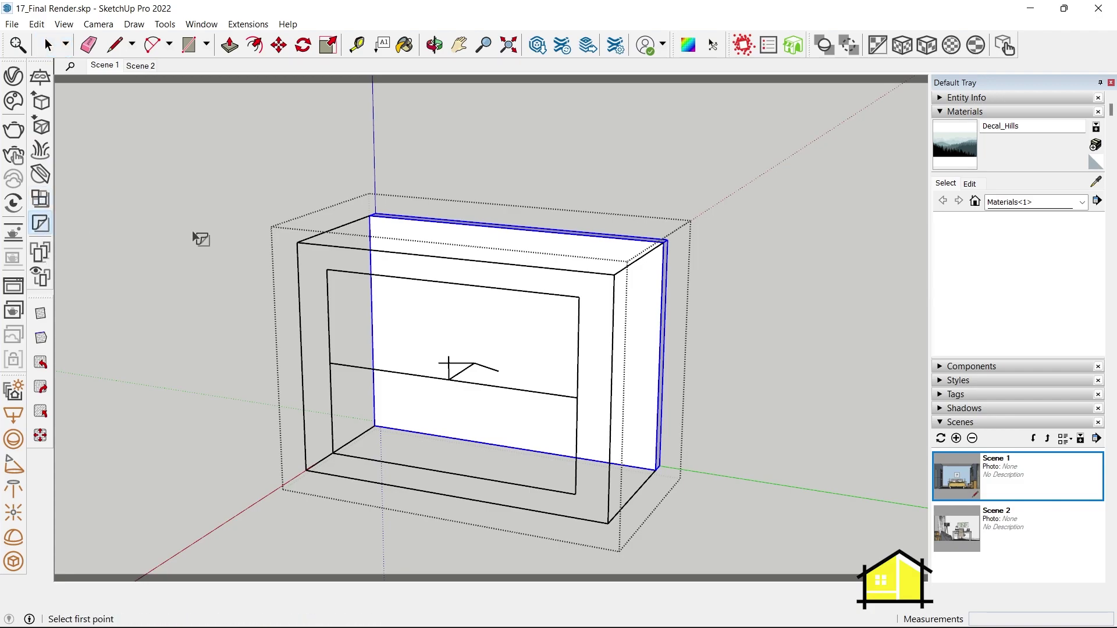
scroll(378, 236, "up", 2)
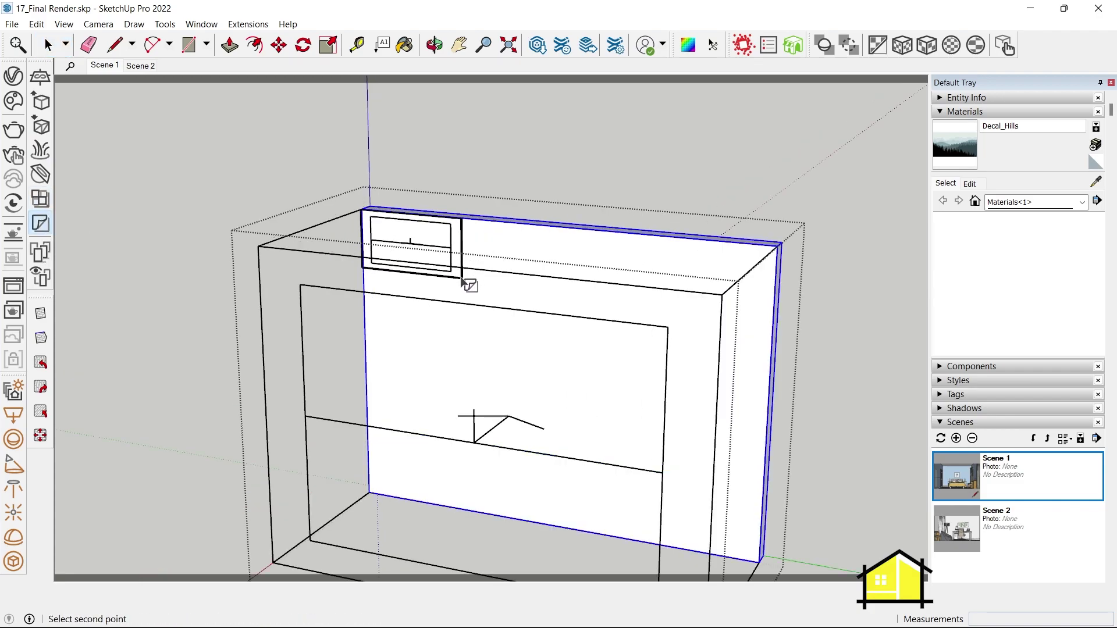
scroll(407, 256, "down", 3)
scroll(628, 460, "up", 3)
left_click(690, 491)
key("space")
scroll(444, 486, "down", 5)
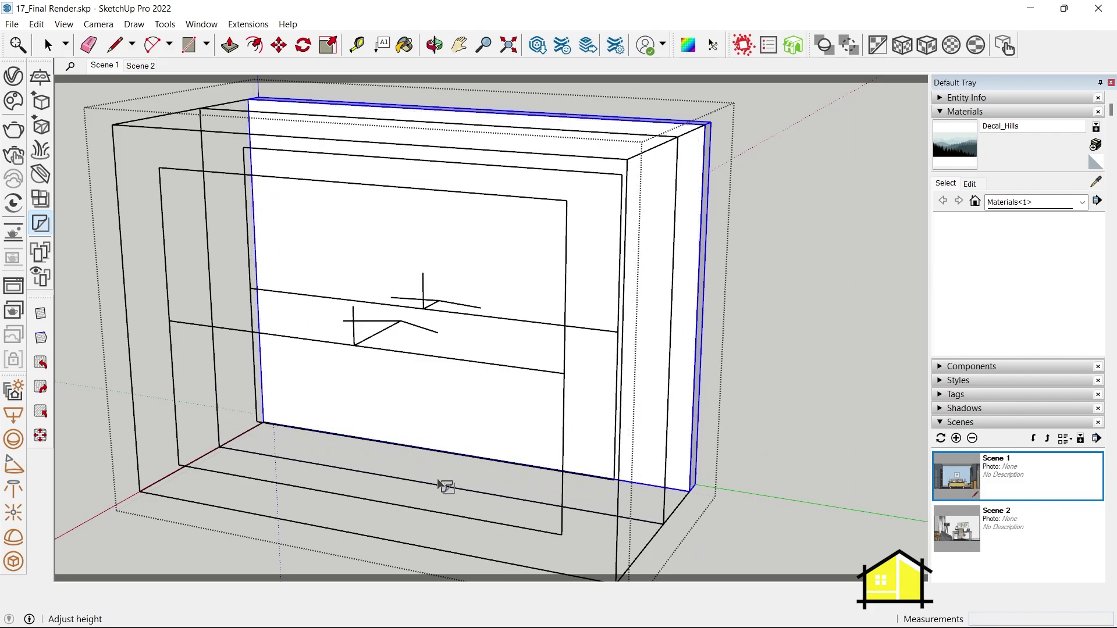
Select the new decal on the wall, then return to the Scene 1 camera view
middle_click_drag(311, 494, 294, 206)
scroll(291, 206, "up", 2)
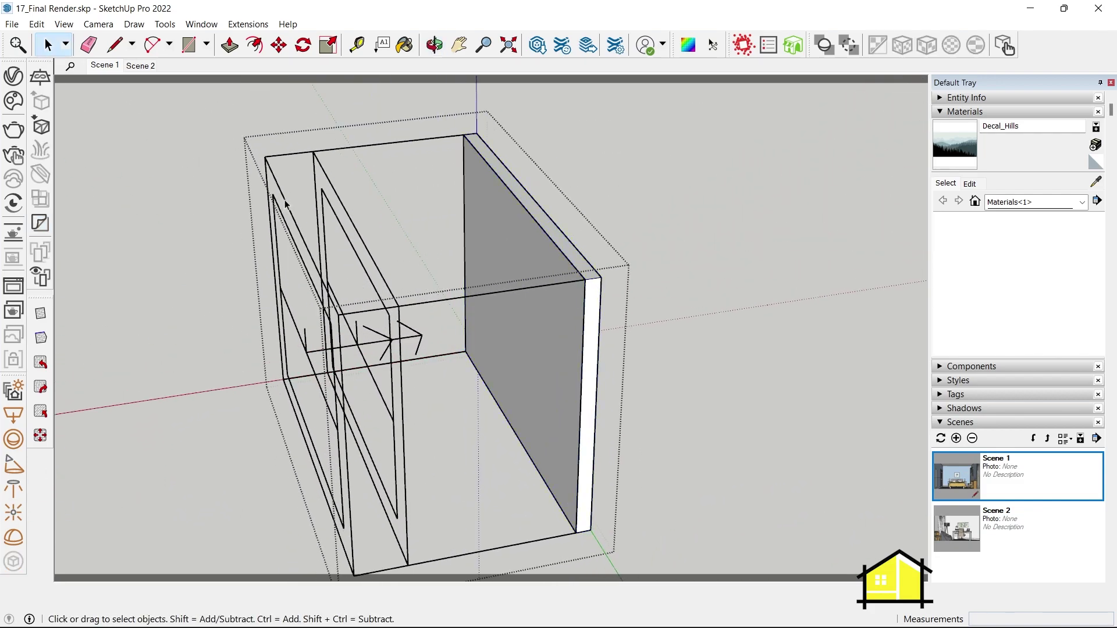
left_click(286, 203)
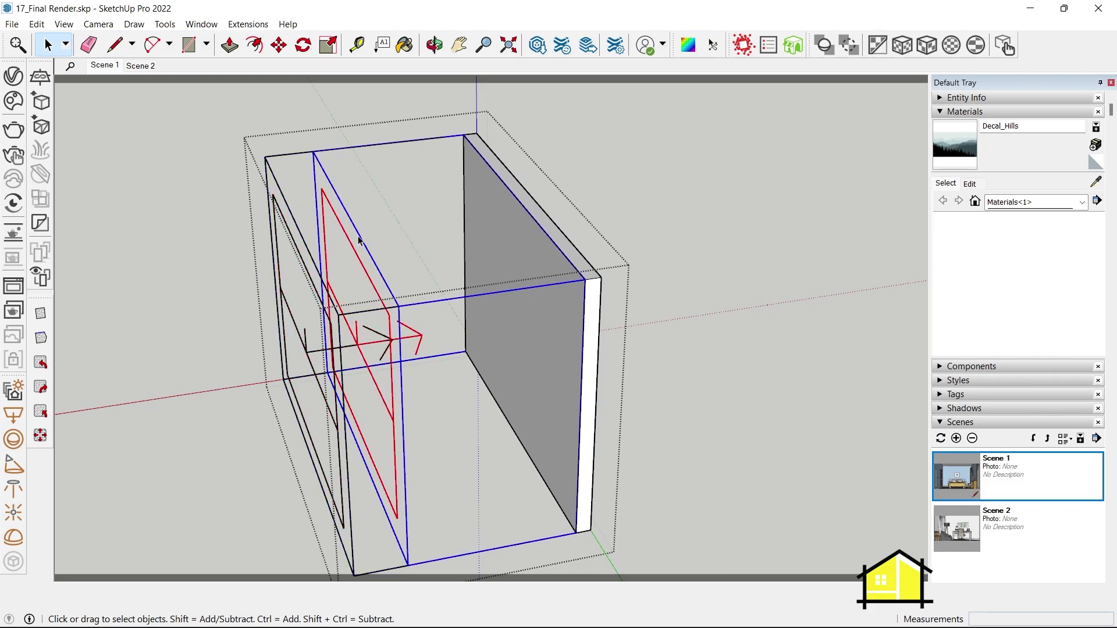
middle_click_drag(367, 238, 284, 218)
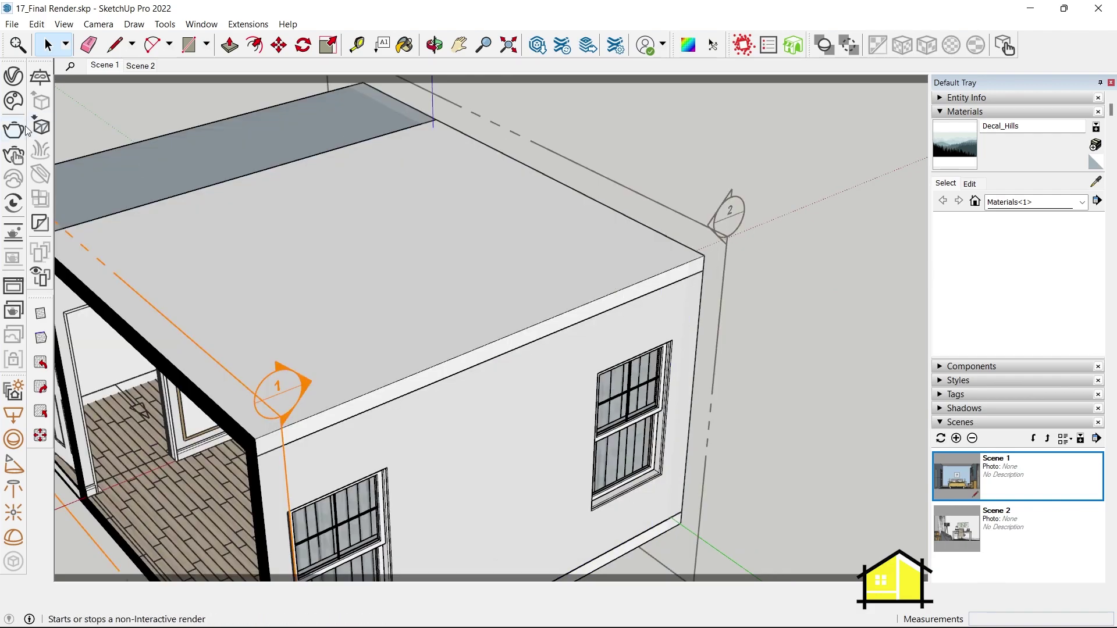
left_click(104, 65)
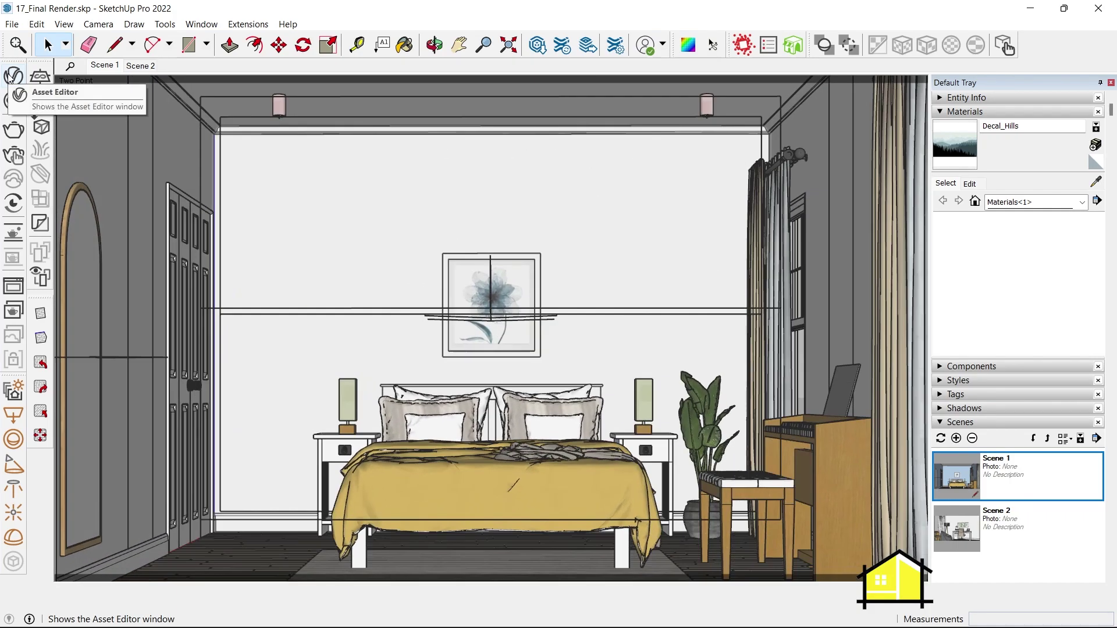
Create a new Generic V-Ray material named Decal_Pattern
left_click(13, 76)
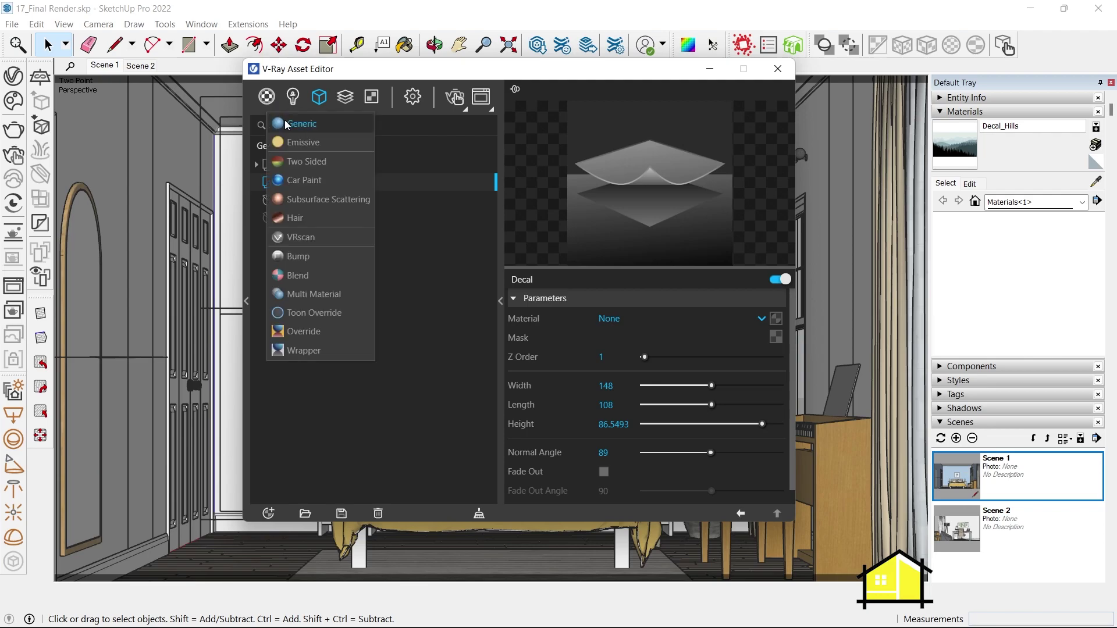
left_click(285, 120)
right_click(296, 321)
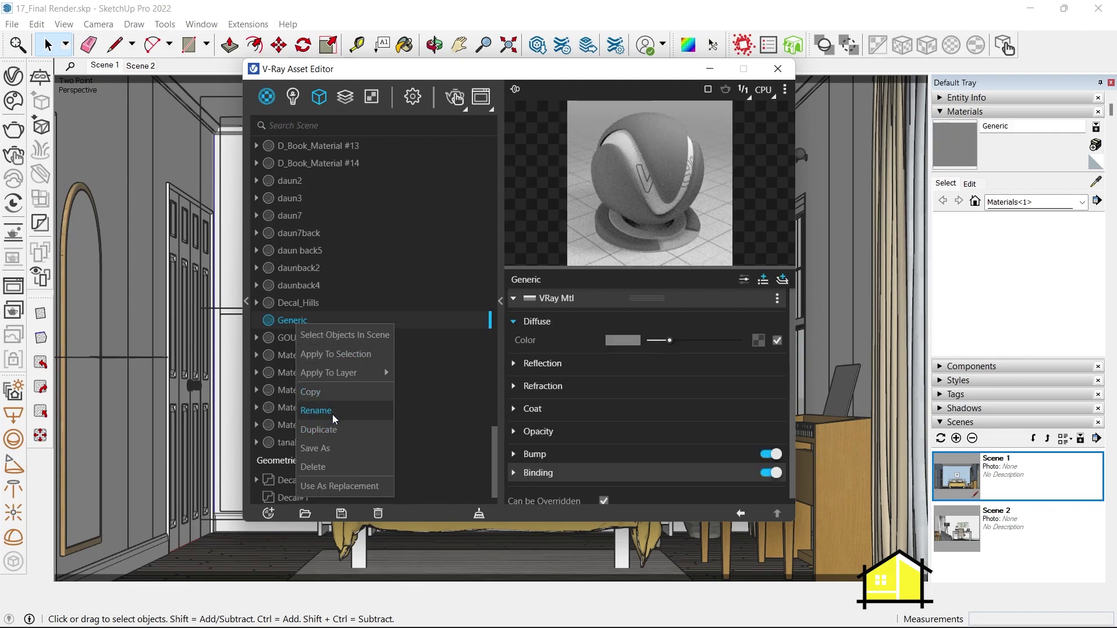
left_click(333, 414)
type("Decal")
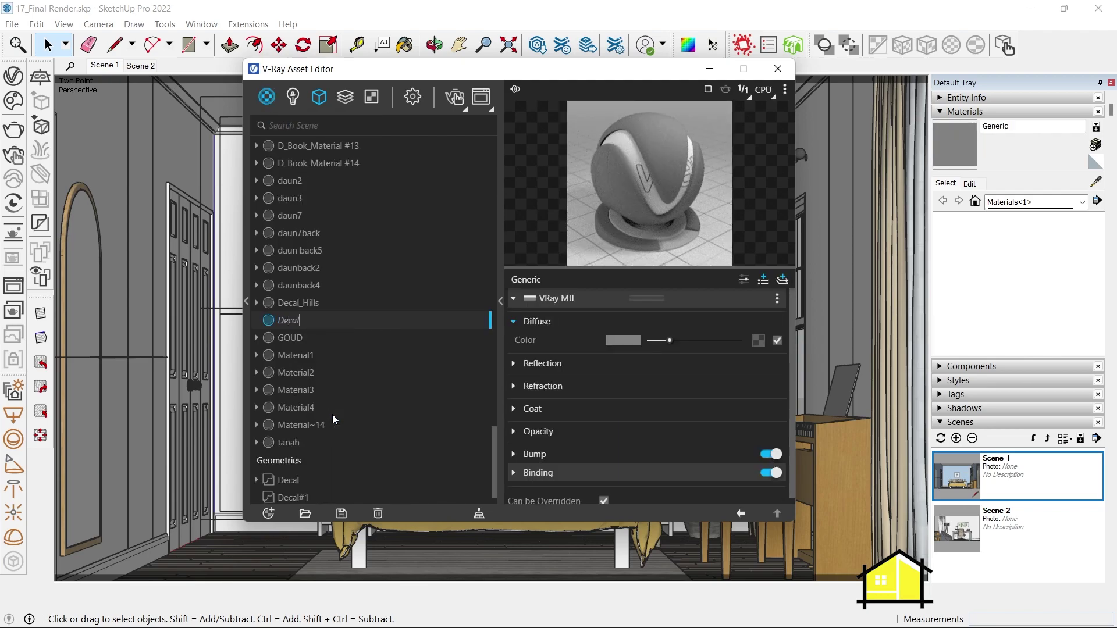
type("_Pattern")
key("Return")
Load the blue geometric pattern bitmap as Decal_Pattern's diffuse texture
left_click(757, 340)
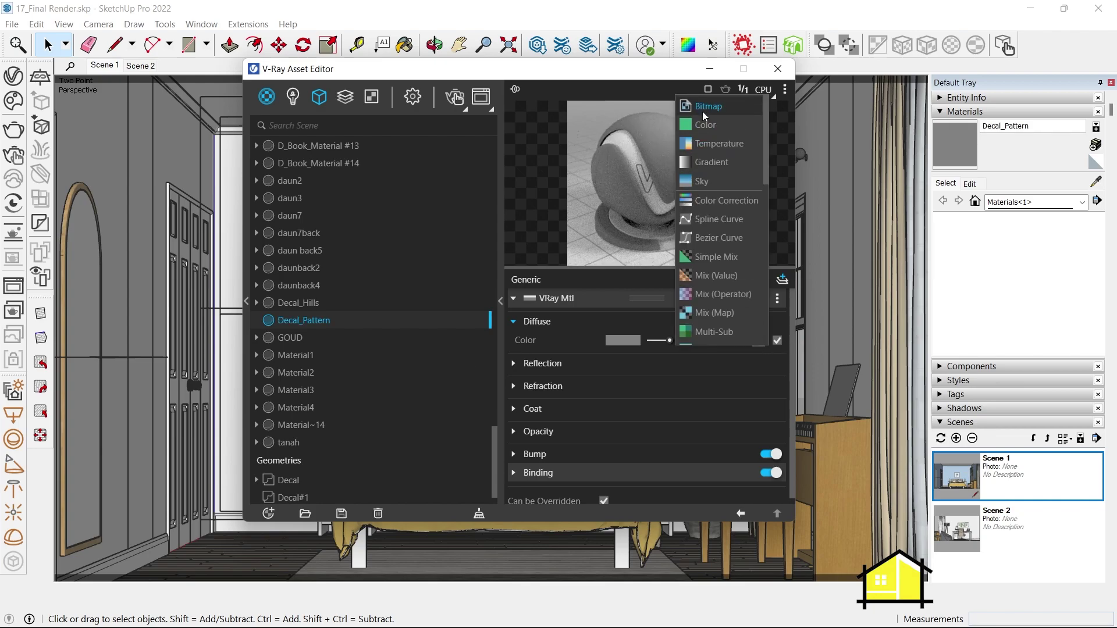
left_click(703, 109)
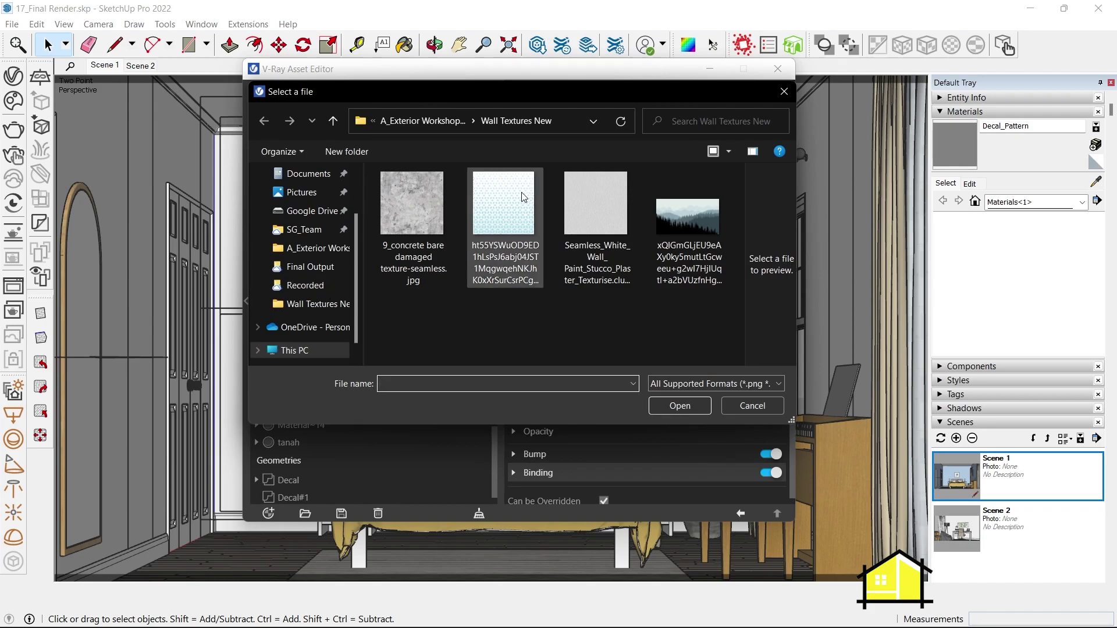
double_click(490, 196)
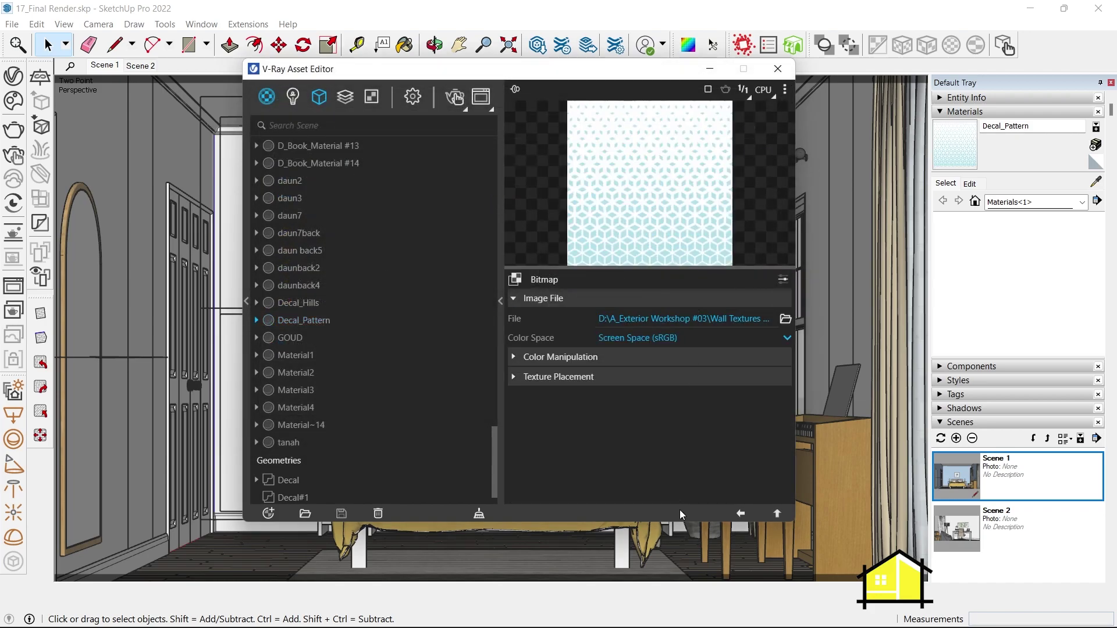
left_click(740, 515)
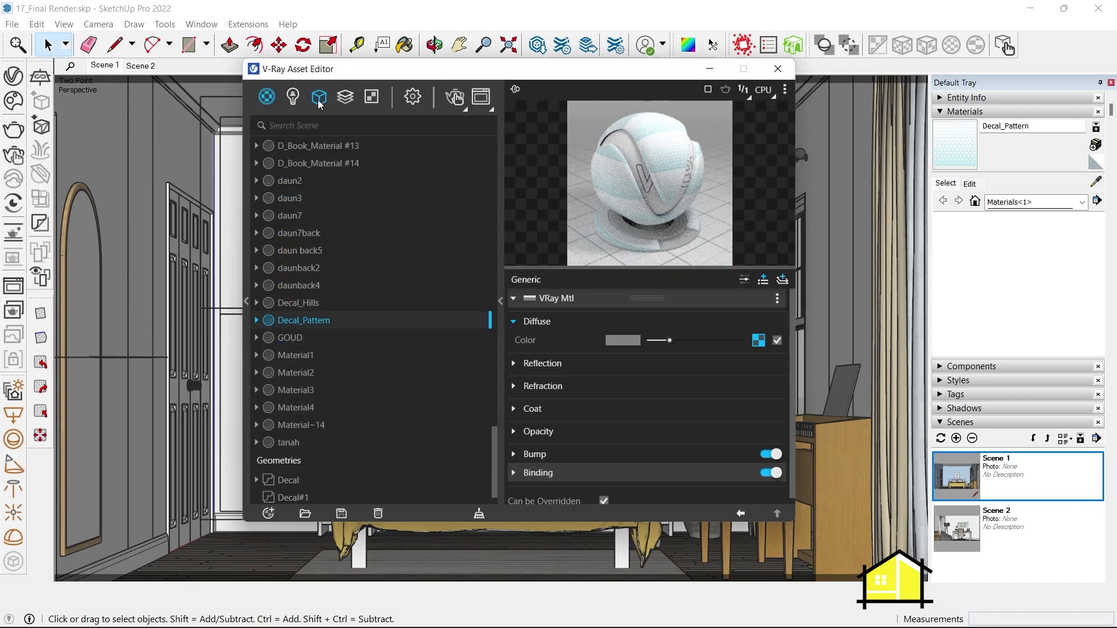
Assign Decal_Pattern to decal Decal#1 and render the bedroom
left_click(319, 100)
left_click(294, 183)
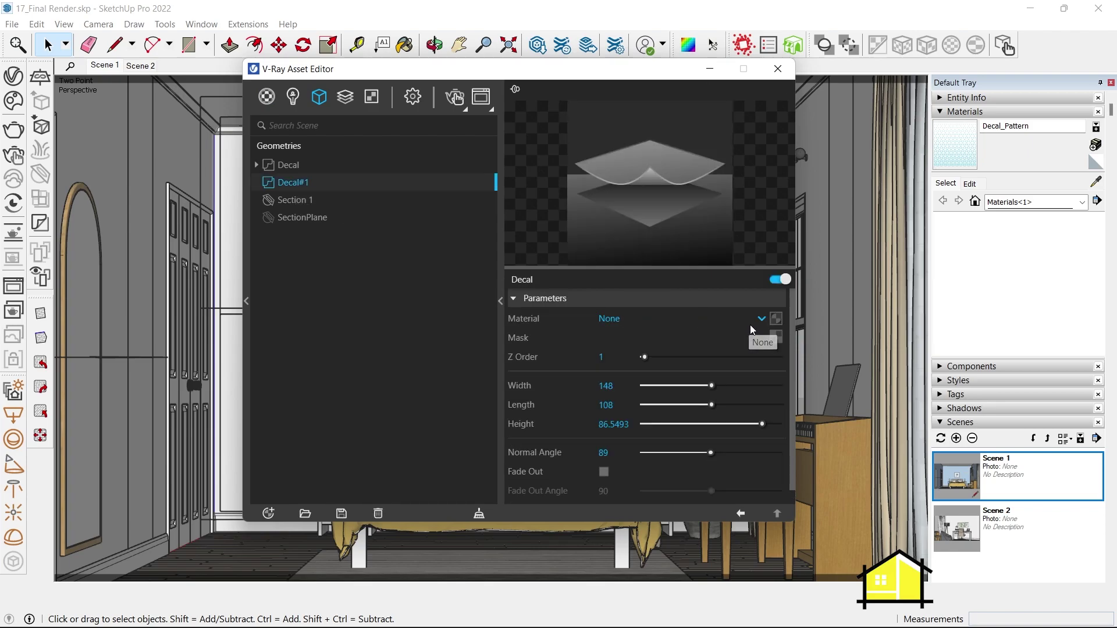
left_click(682, 318)
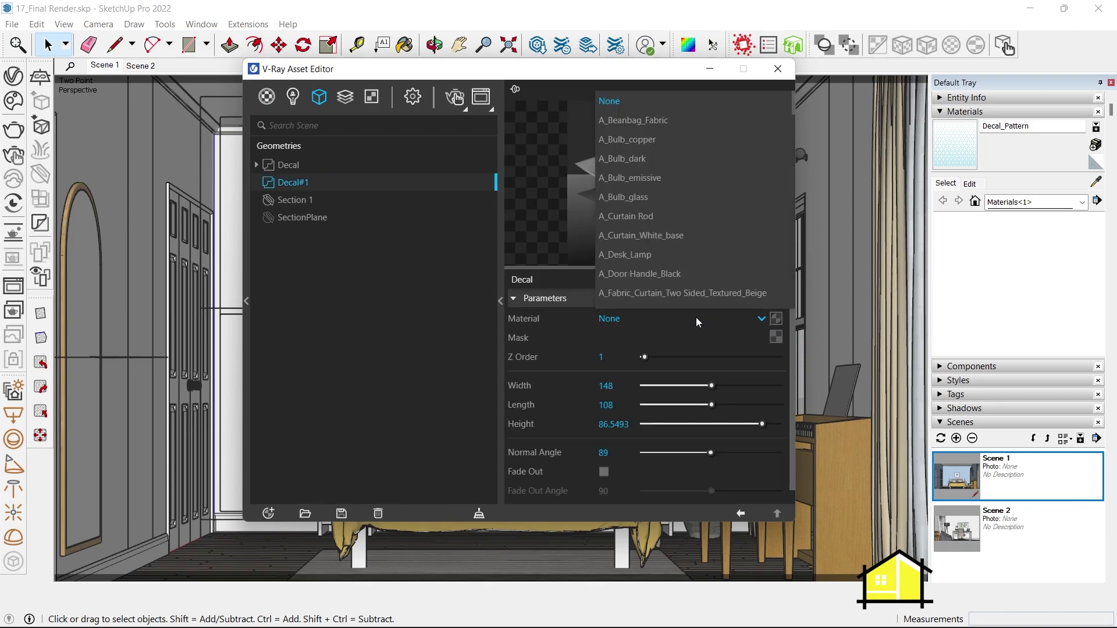
scroll(687, 204, "down", 8)
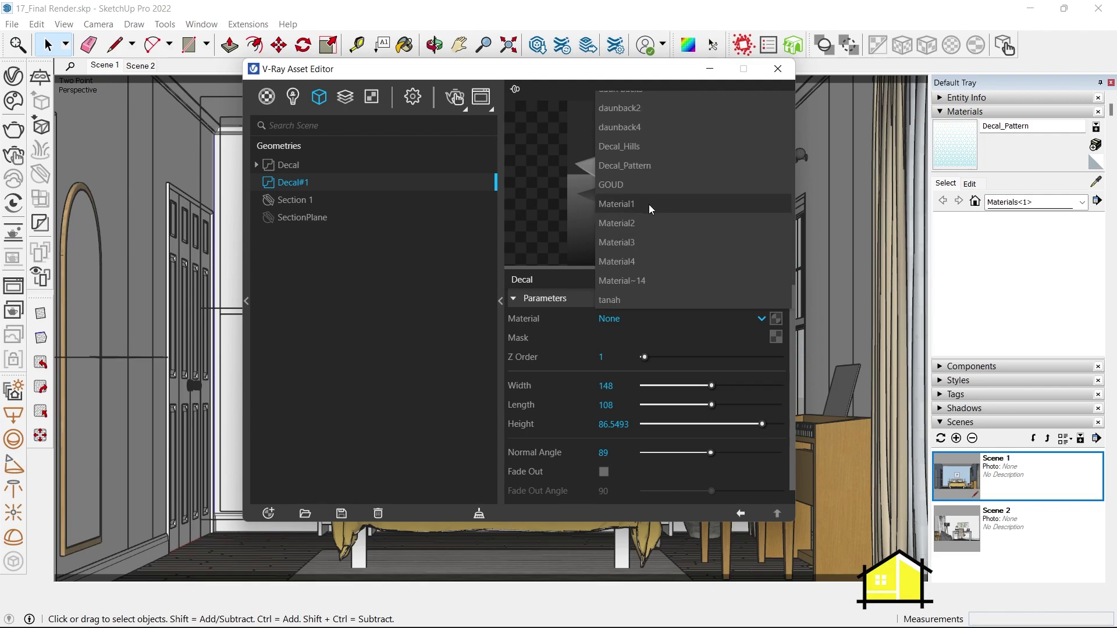
left_click(632, 165)
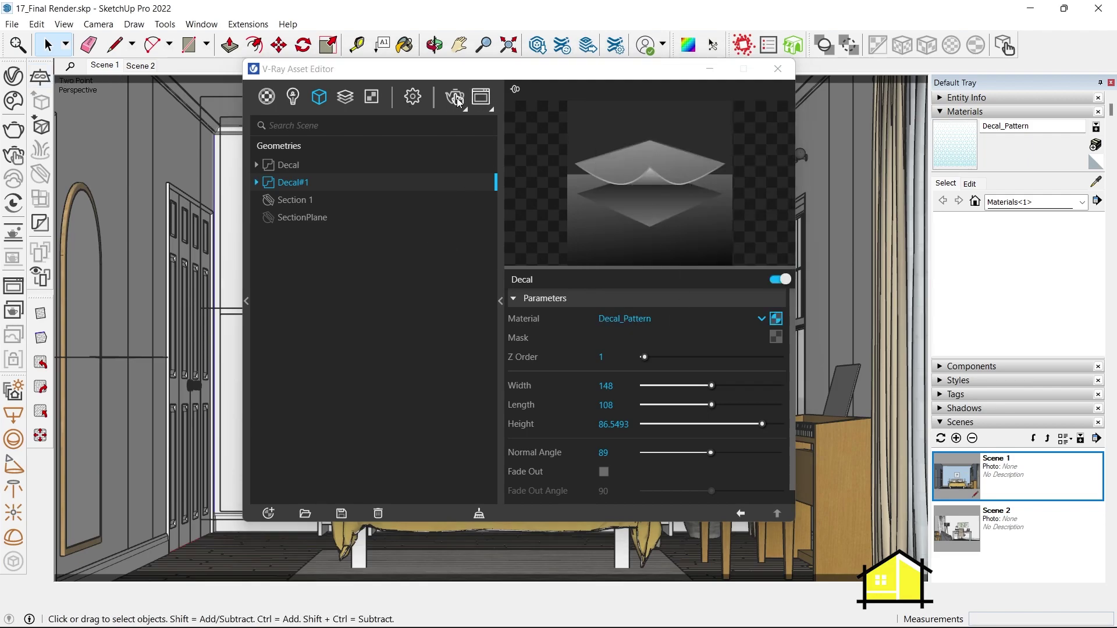
left_click(454, 97)
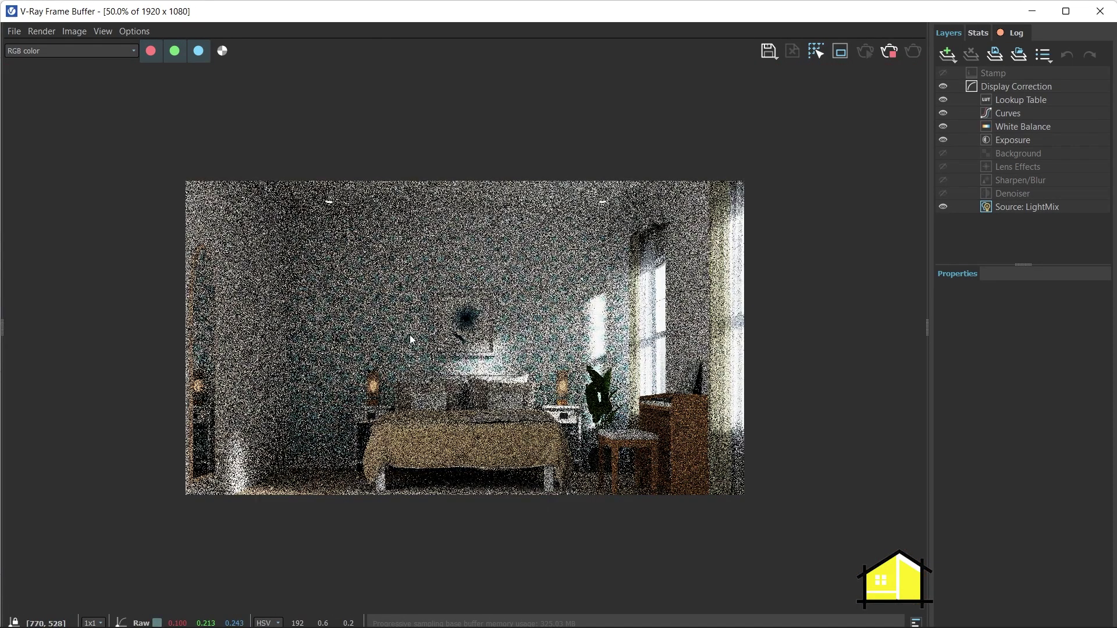
Zoom around the render to inspect the blue pattern on the back wall, then minimize the frame buffer
scroll(540, 349, "up", 2)
scroll(592, 366, "down", 1)
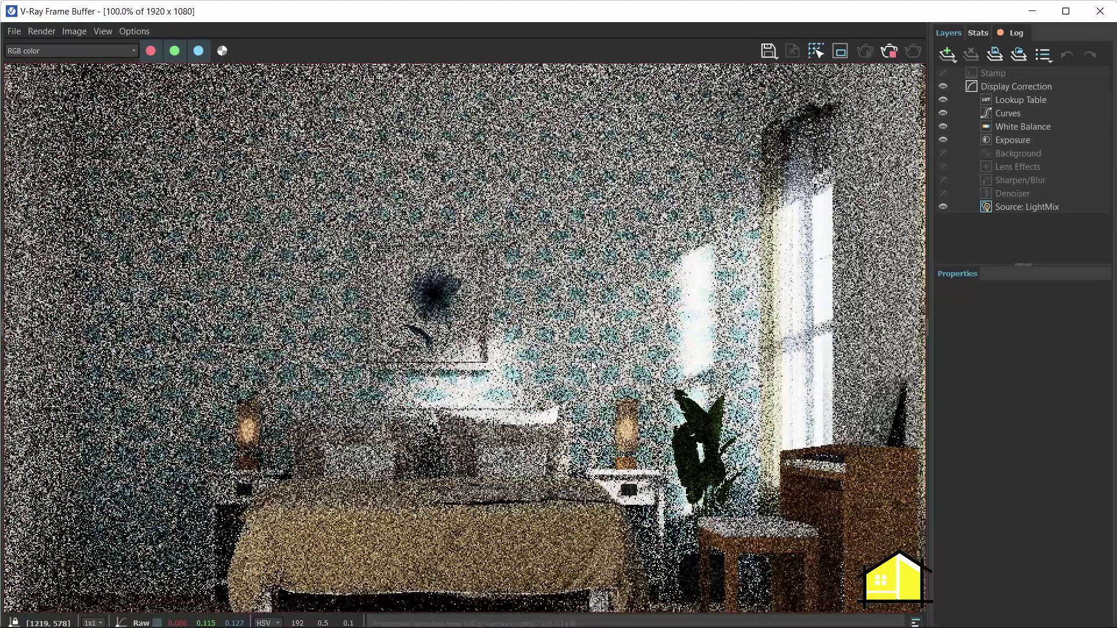
scroll(591, 367, "down", 1)
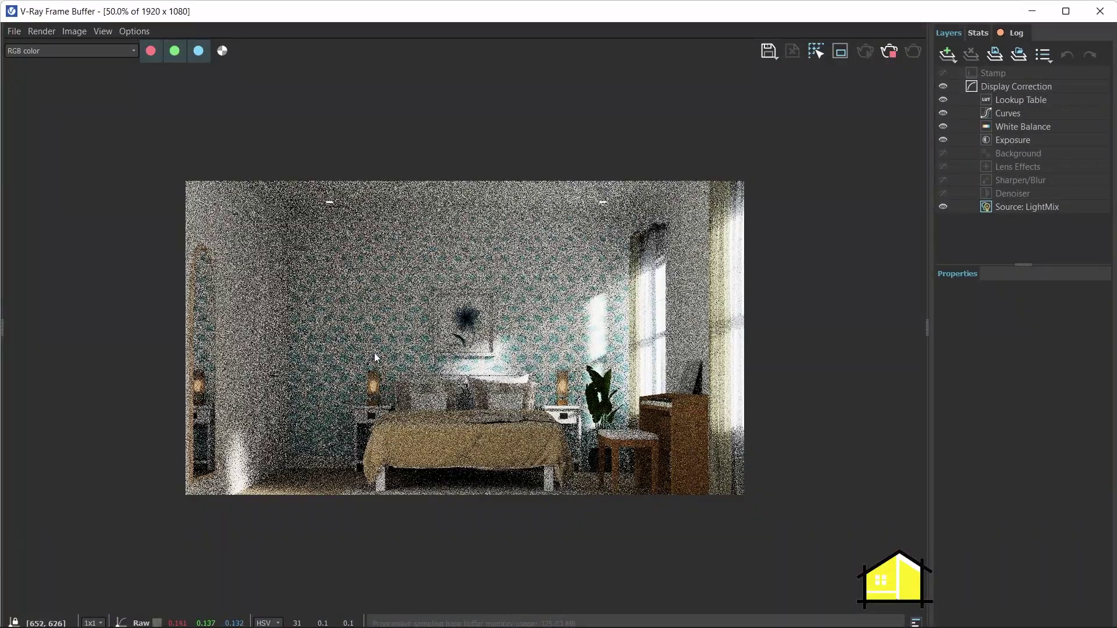
scroll(379, 372, "up", 1)
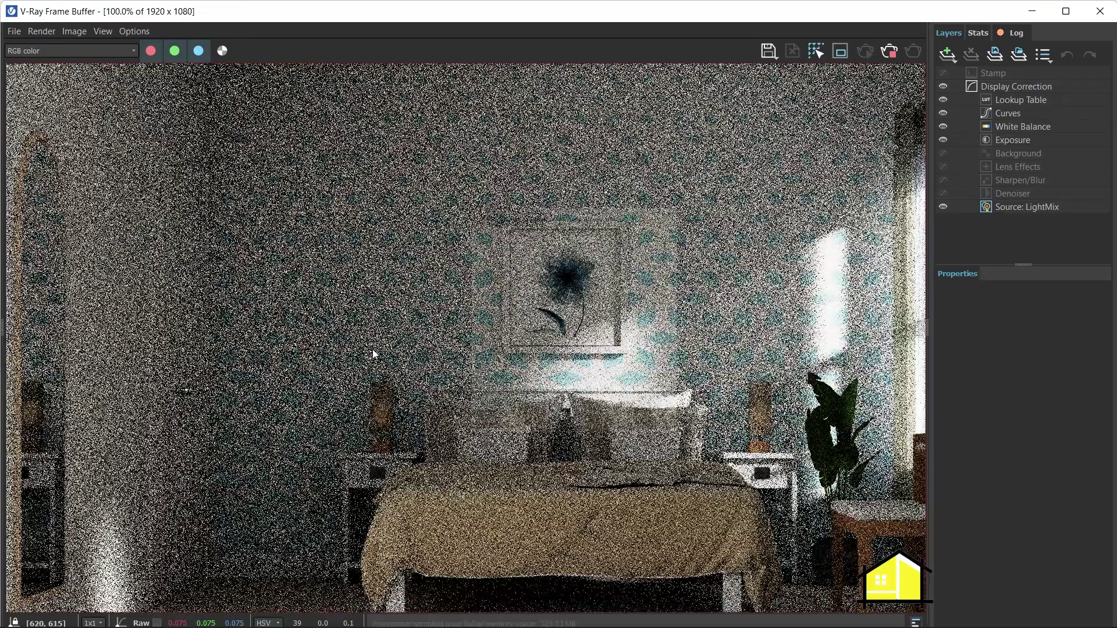
scroll(377, 356, "down", 1)
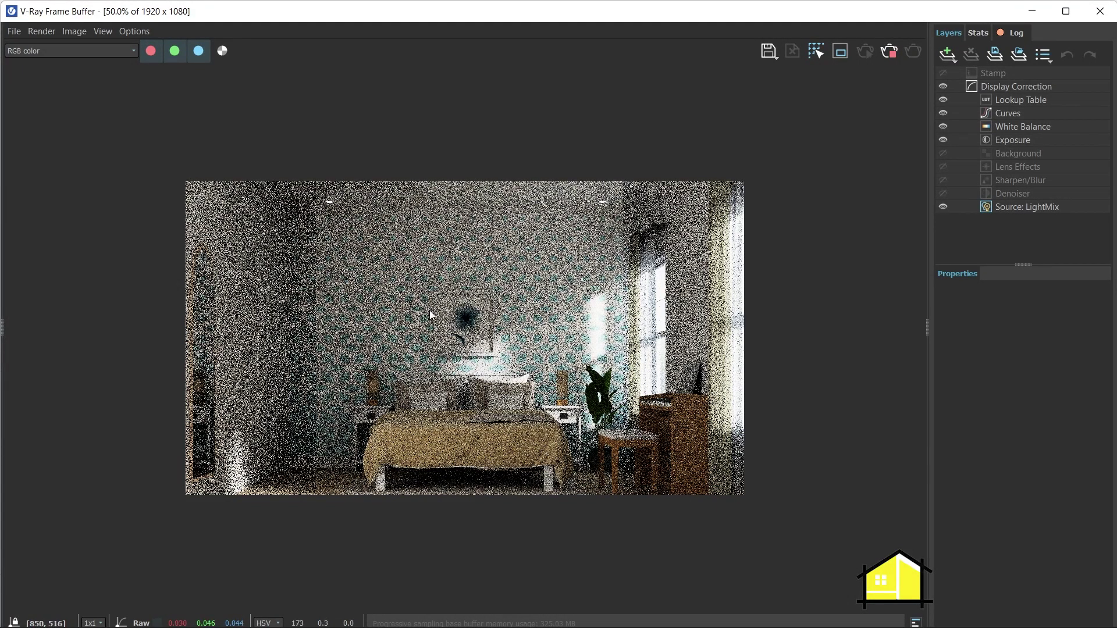
scroll(407, 312, "up", 1)
scroll(406, 312, "down", 1)
scroll(638, 304, "up", 1)
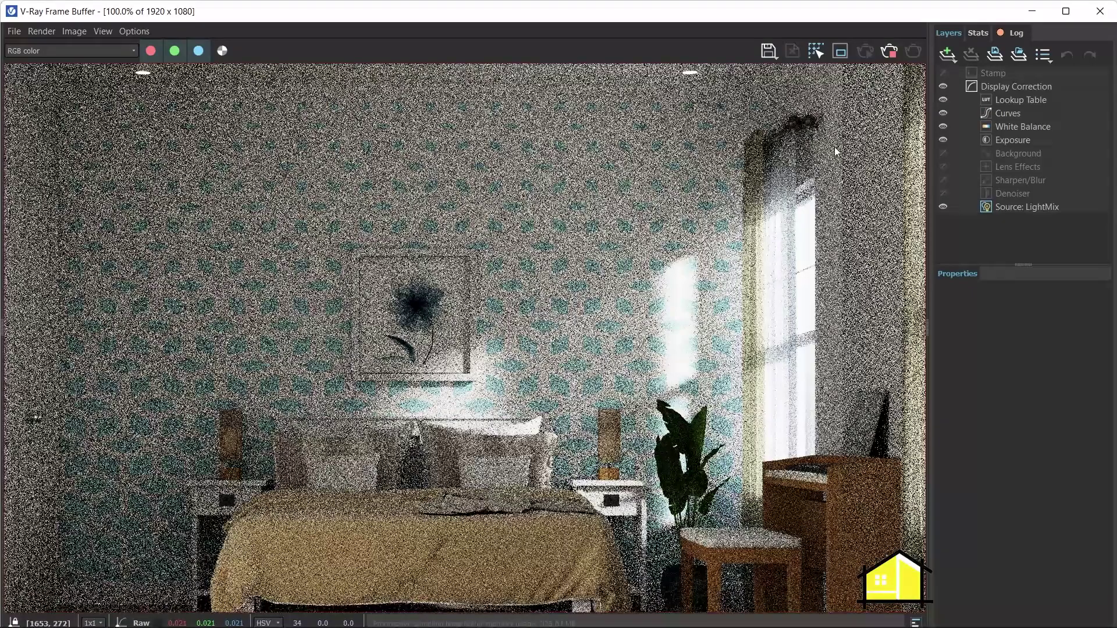
left_click(1032, 11)
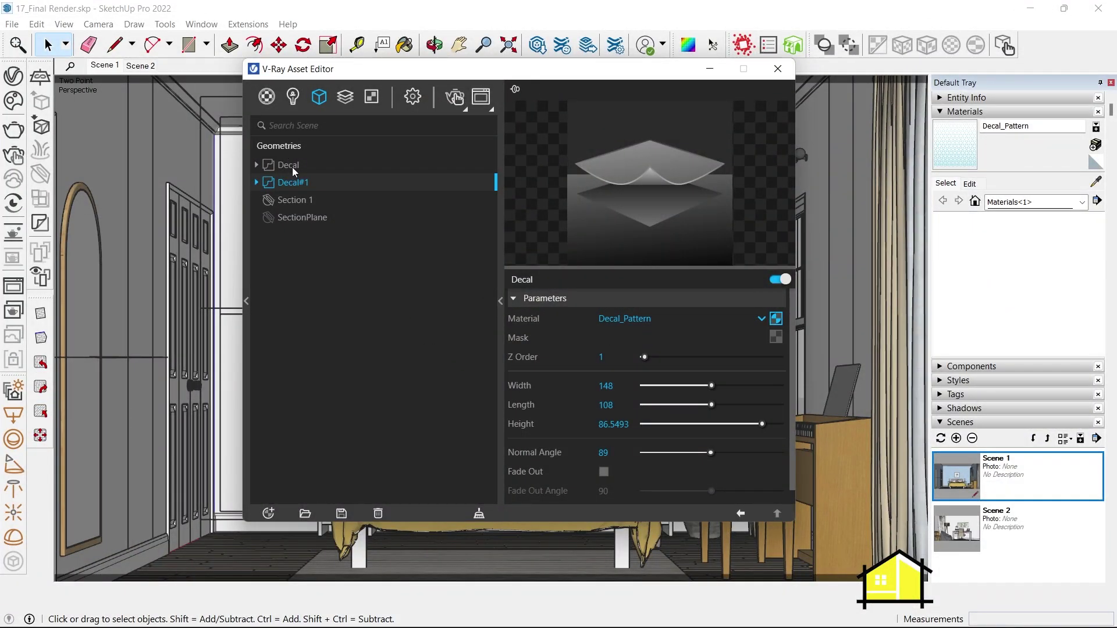
Compare both decals' Z Order values, with Decal_Hills at 2, and render the bedroom again
left_click(622, 357)
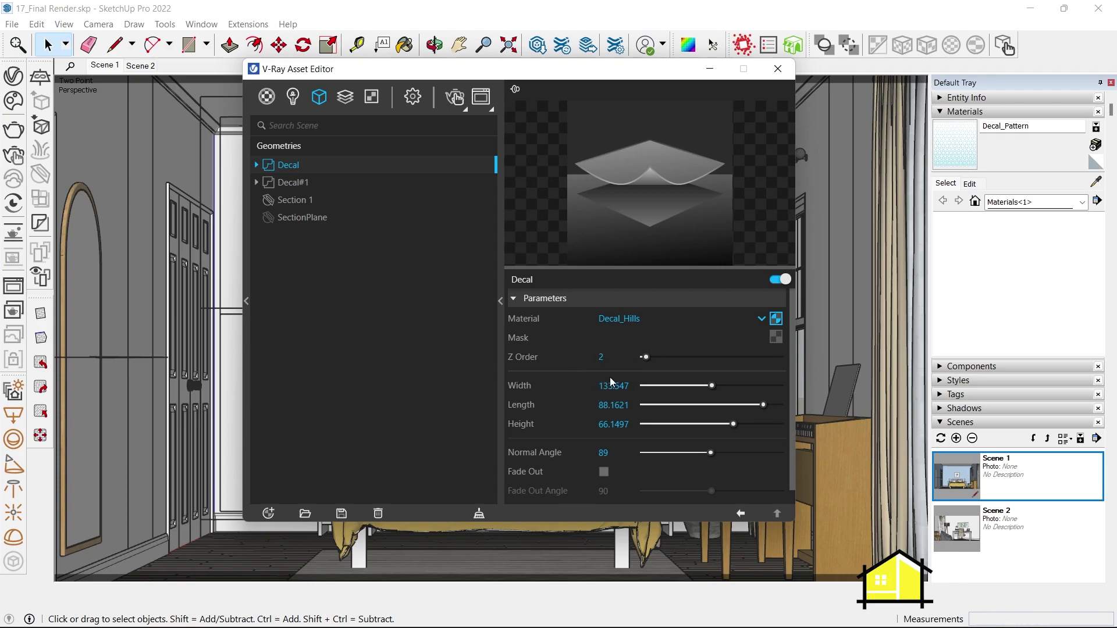
left_click(299, 184)
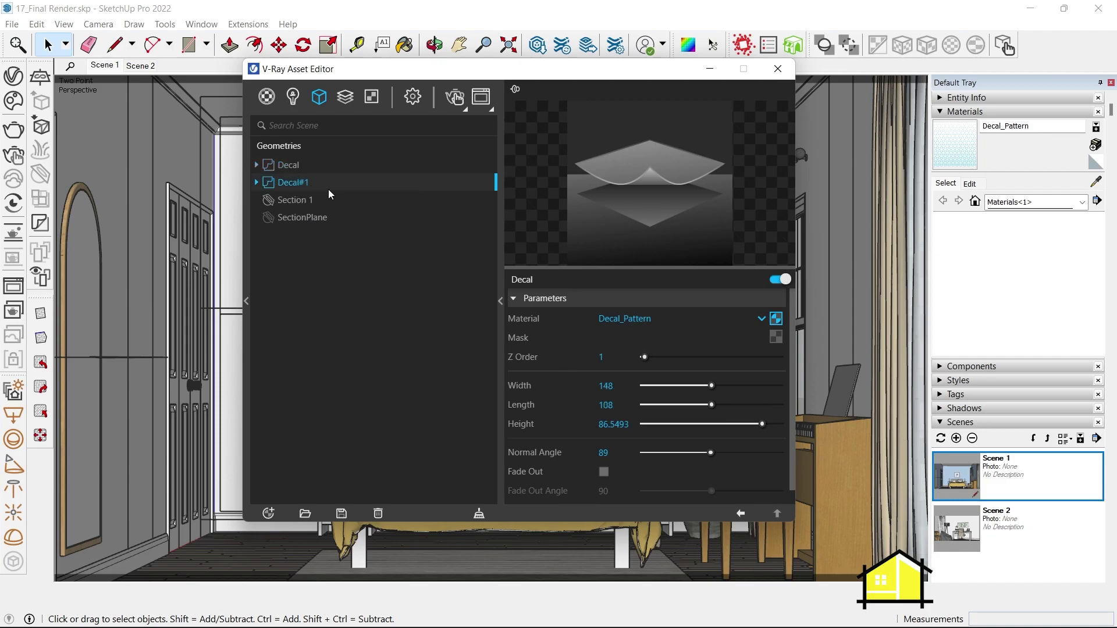
left_click(457, 96)
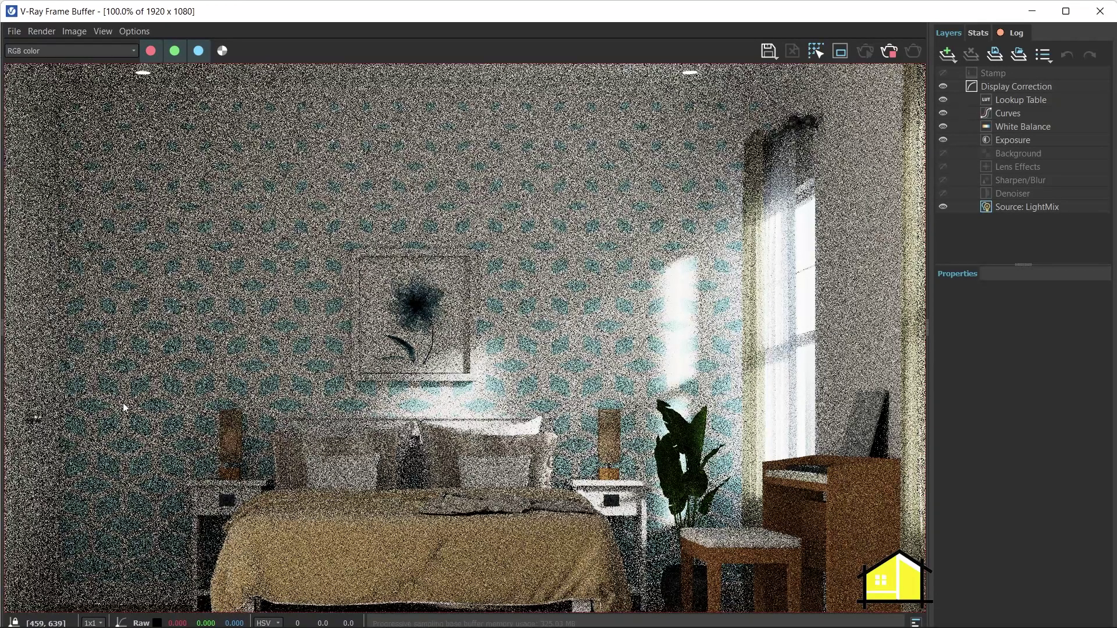
Zoom in and out to inspect the pine-hills mural on the back wall, then close the frame buffer
scroll(301, 317, "down", 2)
scroll(342, 344, "up", 2)
scroll(394, 340, "down", 2)
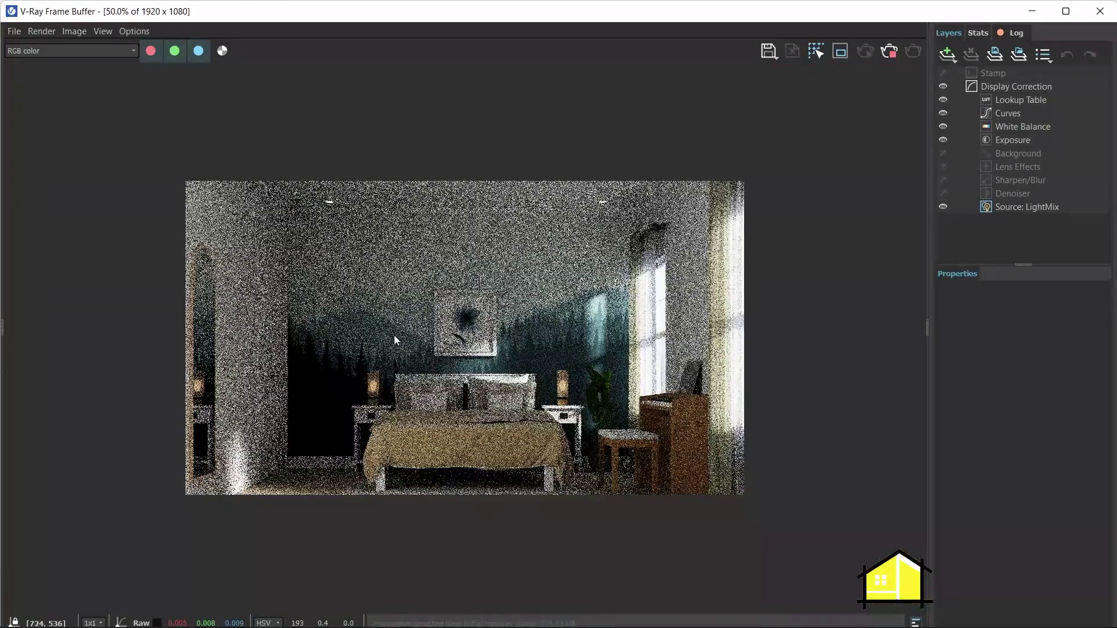
scroll(394, 340, "up", 2)
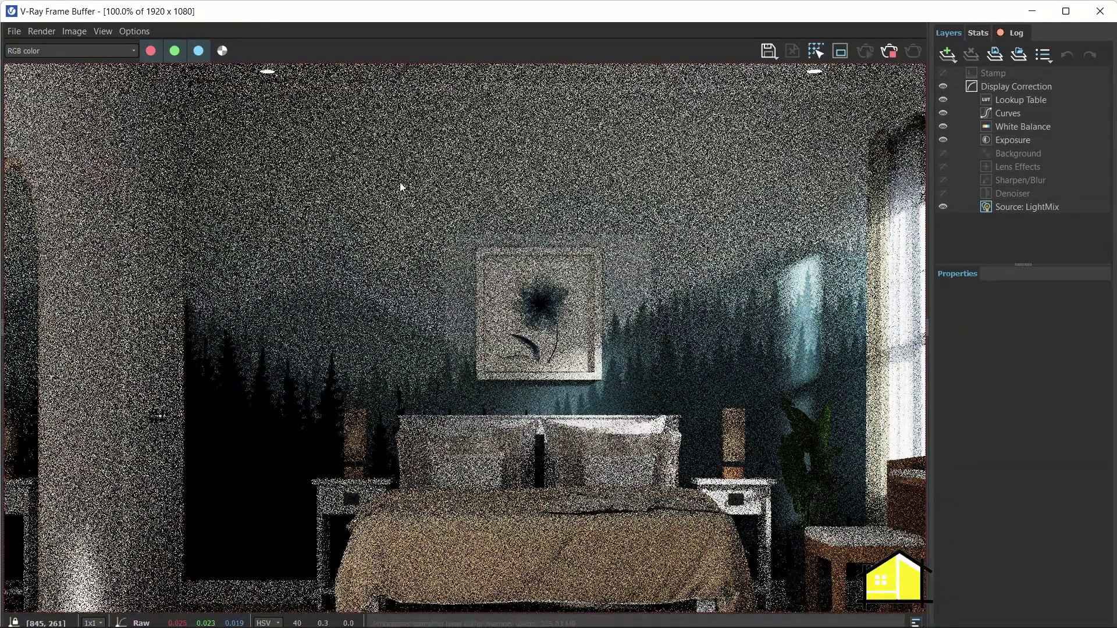
scroll(378, 234, "up", 2)
scroll(378, 234, "down", 2)
scroll(530, 285, "down", 2)
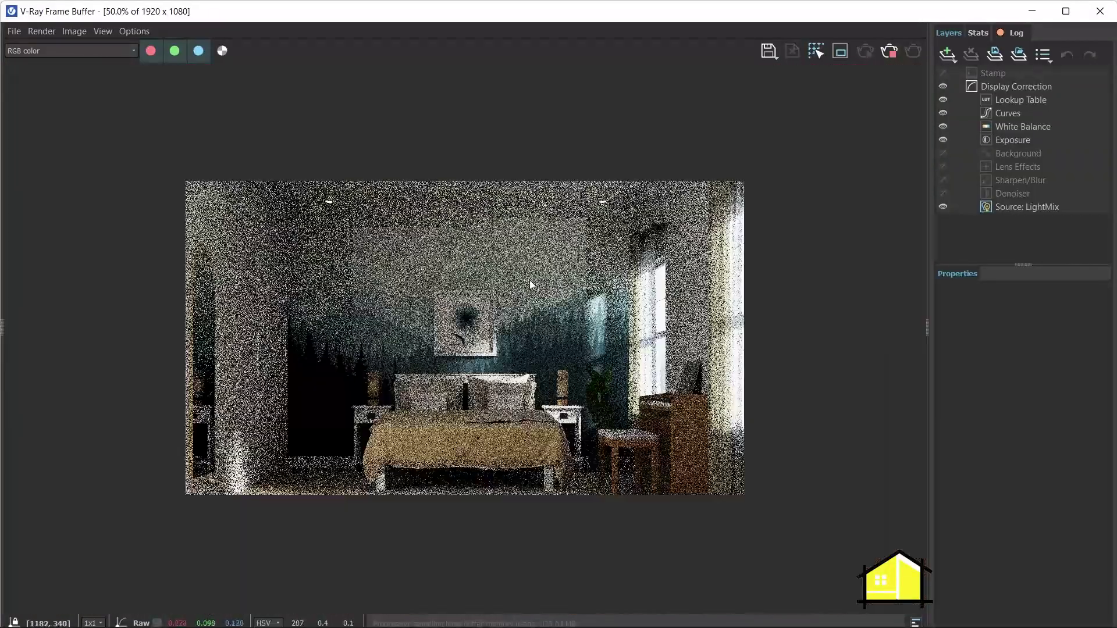
scroll(320, 282, "up", 2)
scroll(487, 249, "down", 2)
scroll(422, 249, "up", 2)
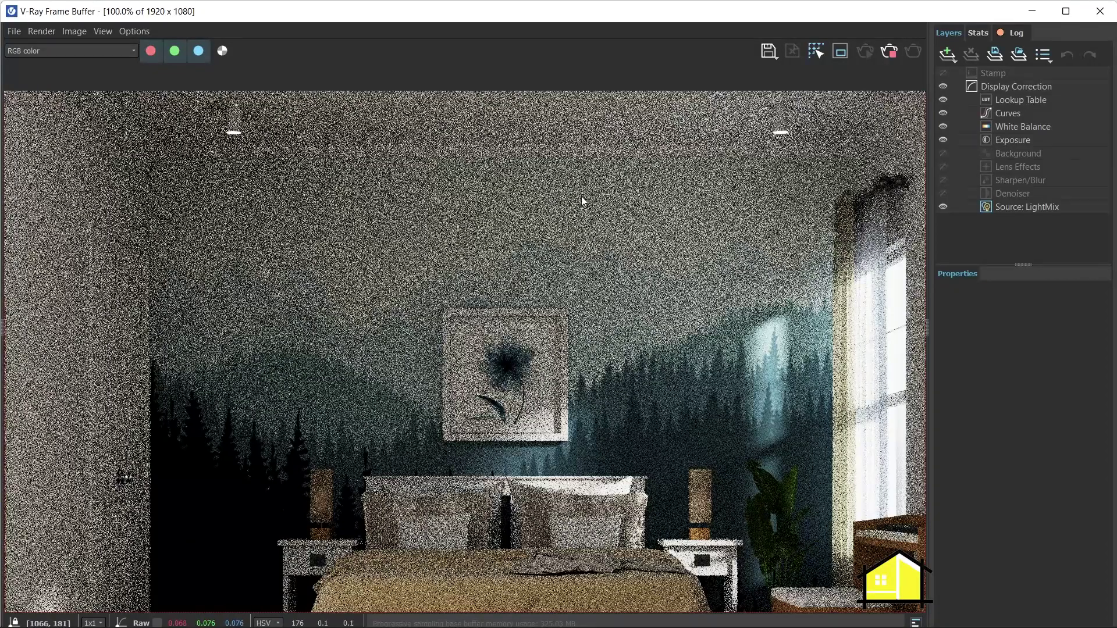
scroll(577, 252, "down", 2)
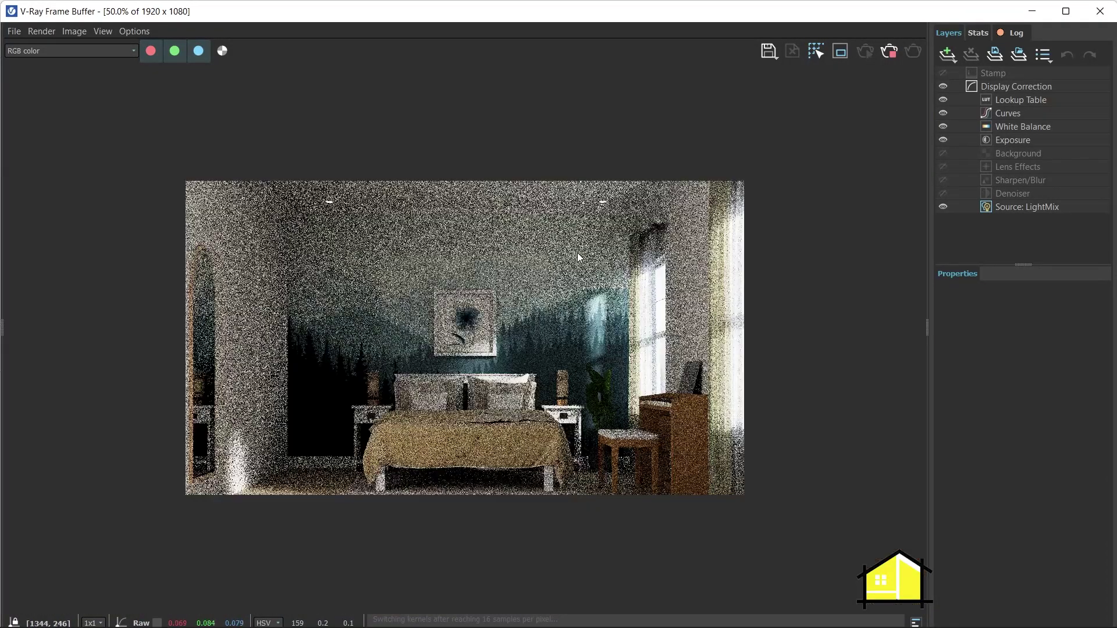
scroll(436, 270, "up", 2)
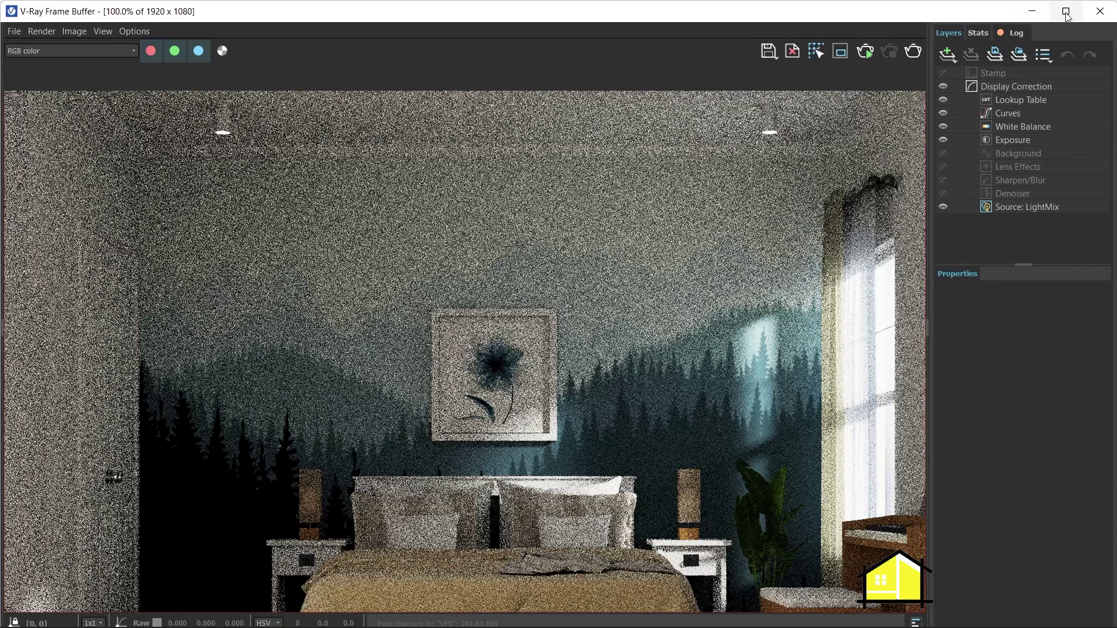
left_click(1099, 11)
Review the Decal_Pattern and Decal_Hills decal settings, then start a new bedroom render
left_click(302, 184)
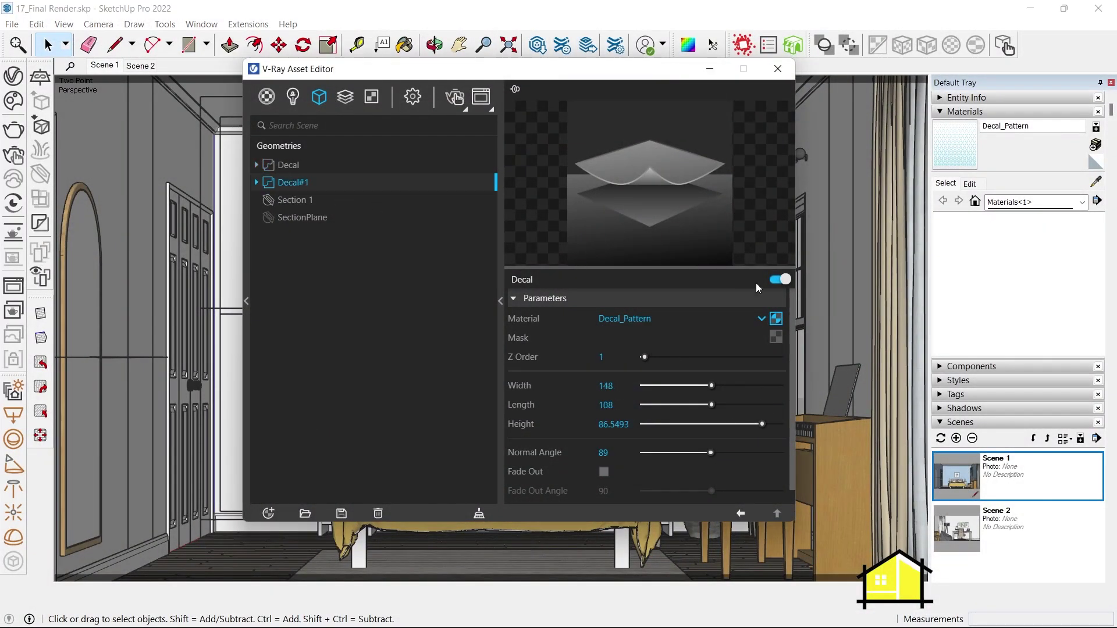
left_click(291, 166)
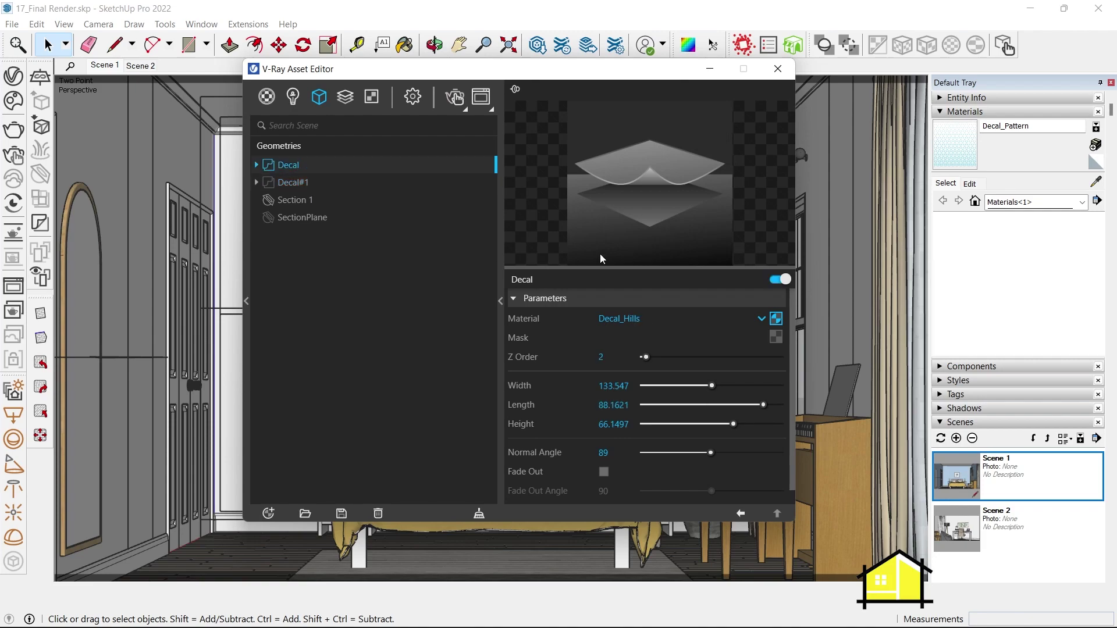
left_click(455, 102)
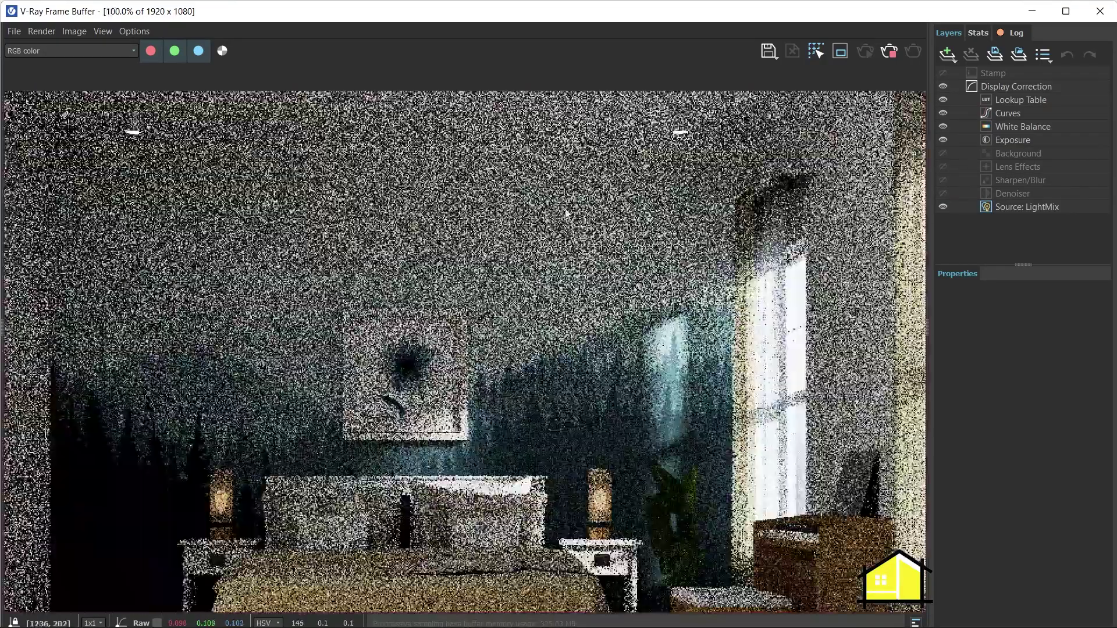
Turn on the Denoiser layer and limit rendering to a region around the back wall and bed
left_click(1007, 194)
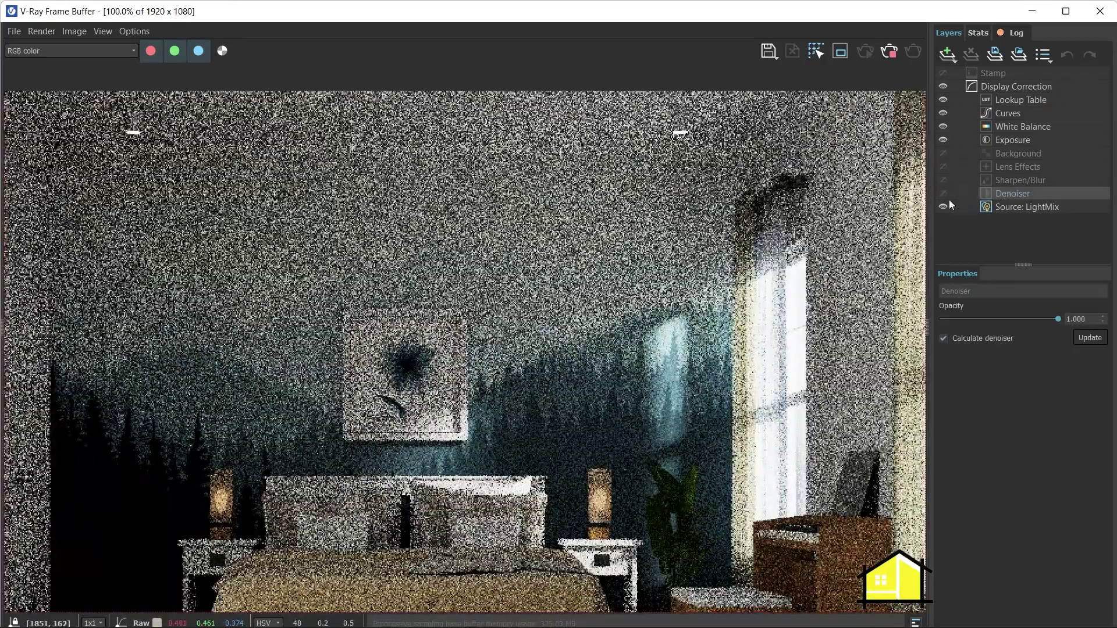
left_click(943, 195)
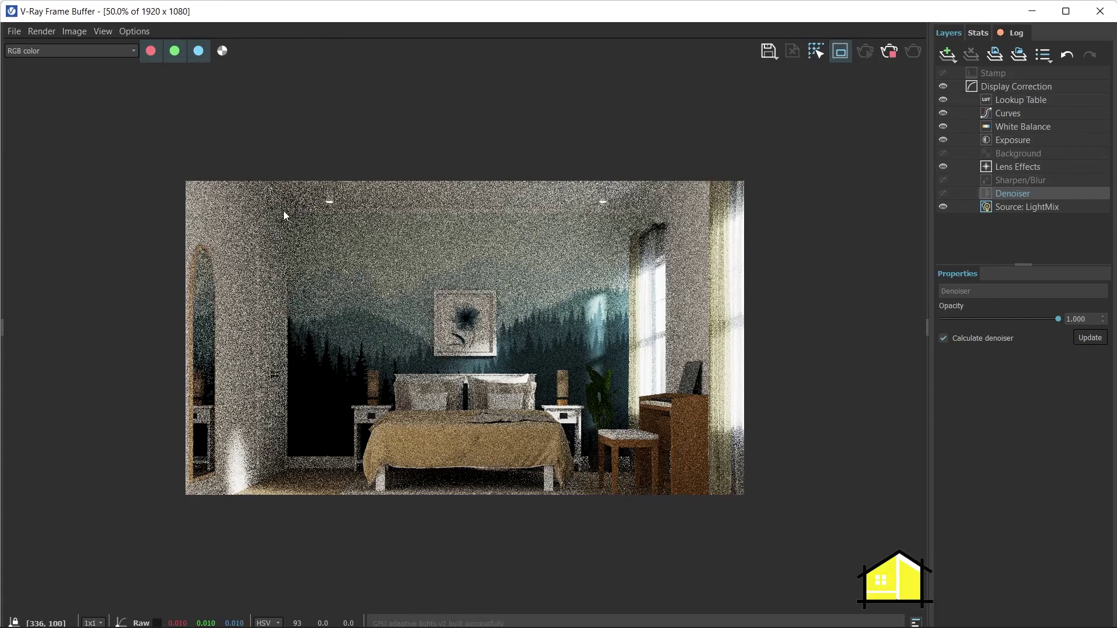
left_click_drag(289, 218, 626, 455)
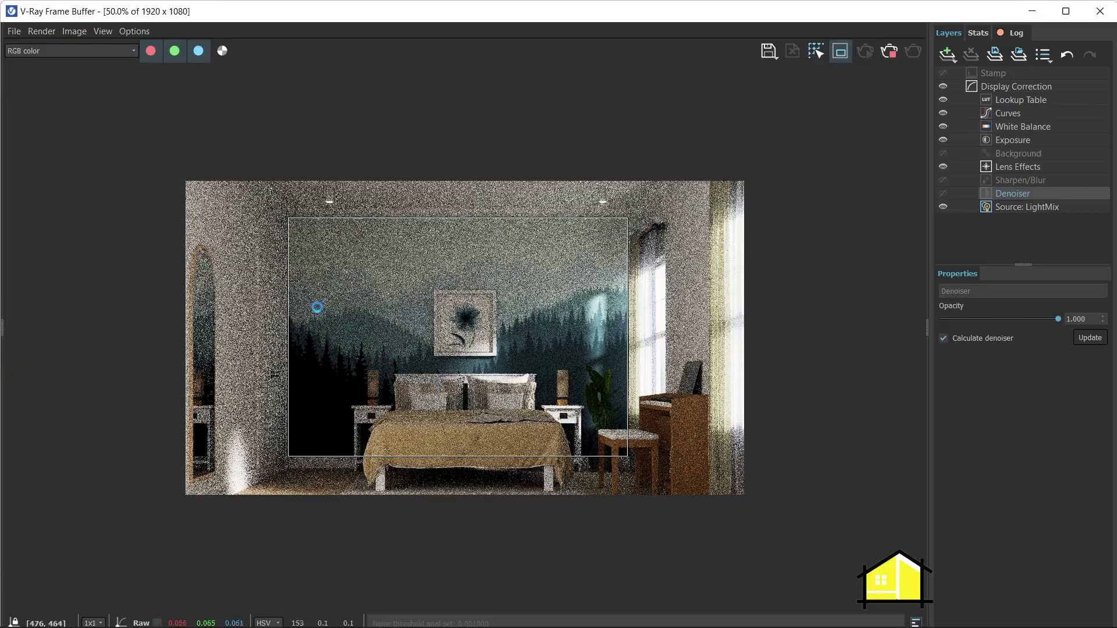
scroll(314, 302, "up", 1)
scroll(314, 302, "down", 1)
scroll(420, 294, "up", 1)
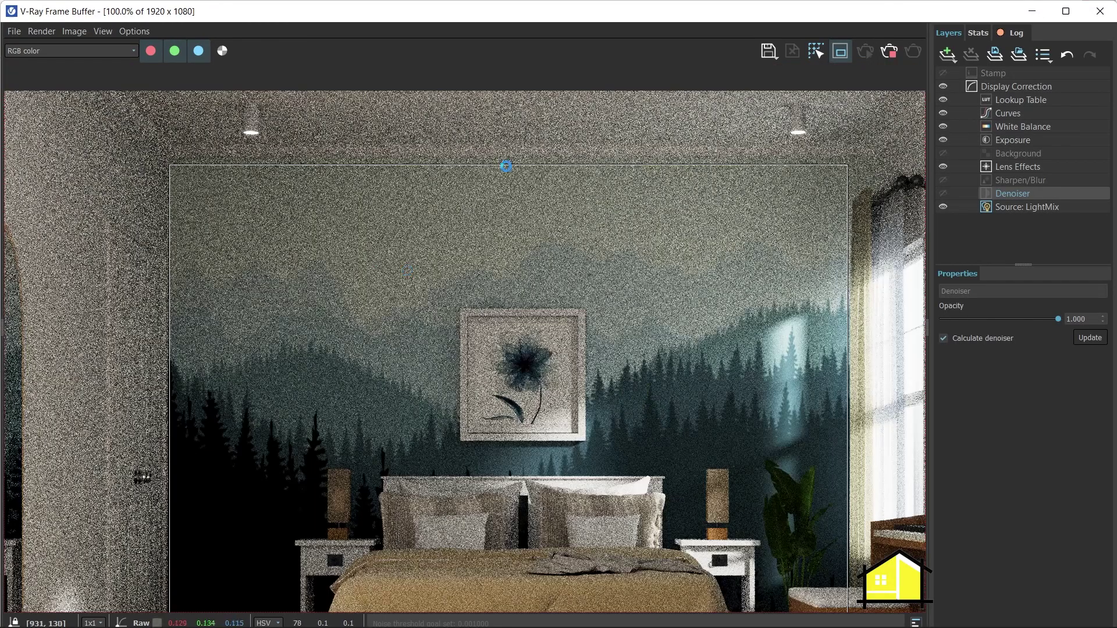
scroll(372, 273, "up", 1)
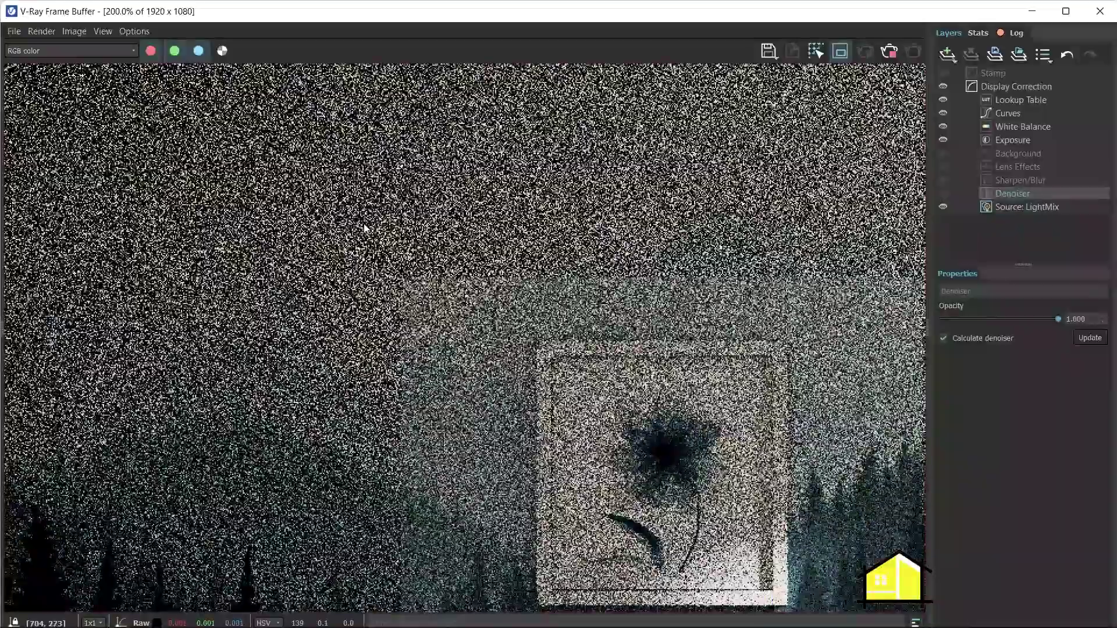
scroll(408, 271, "down", 1)
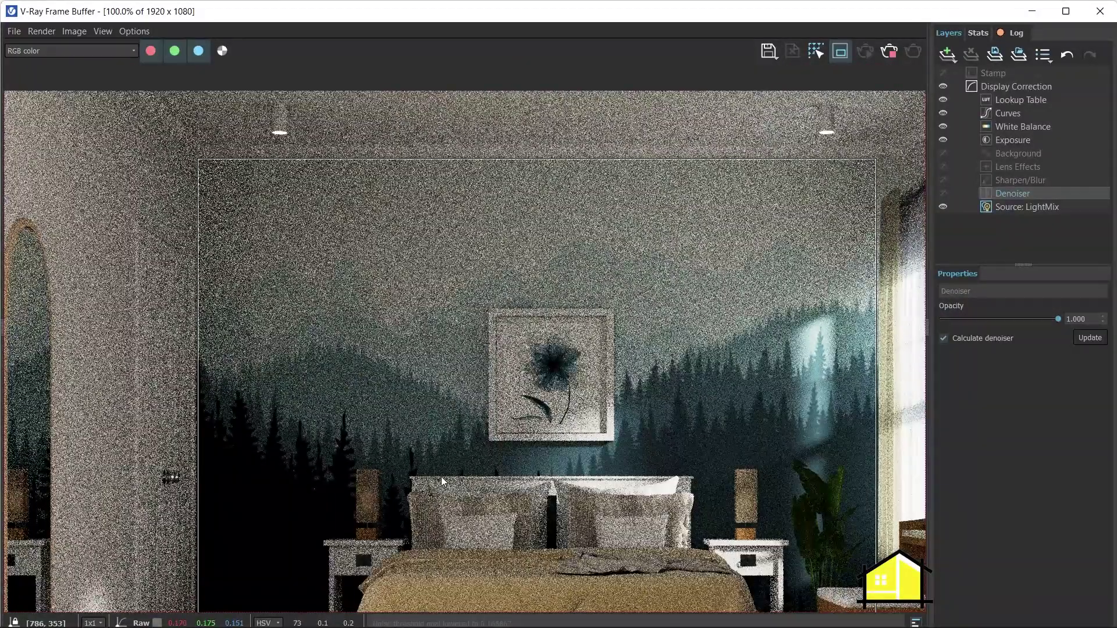
Preview the forest-mountains mural image from the wall textures folder, then close it
left_click(527, 611)
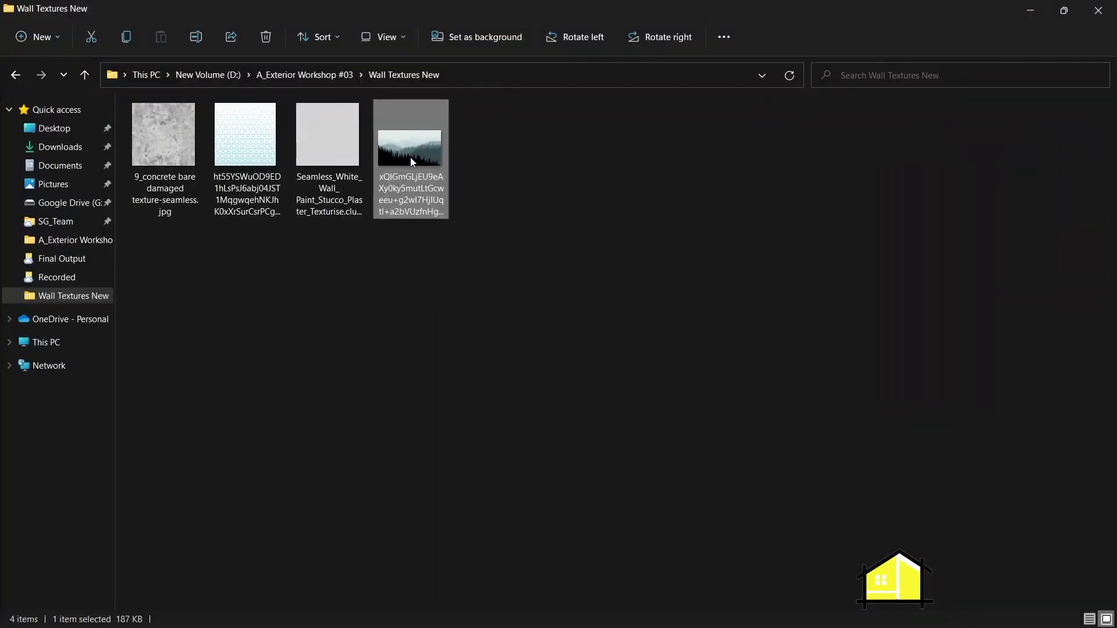
double_click(411, 153)
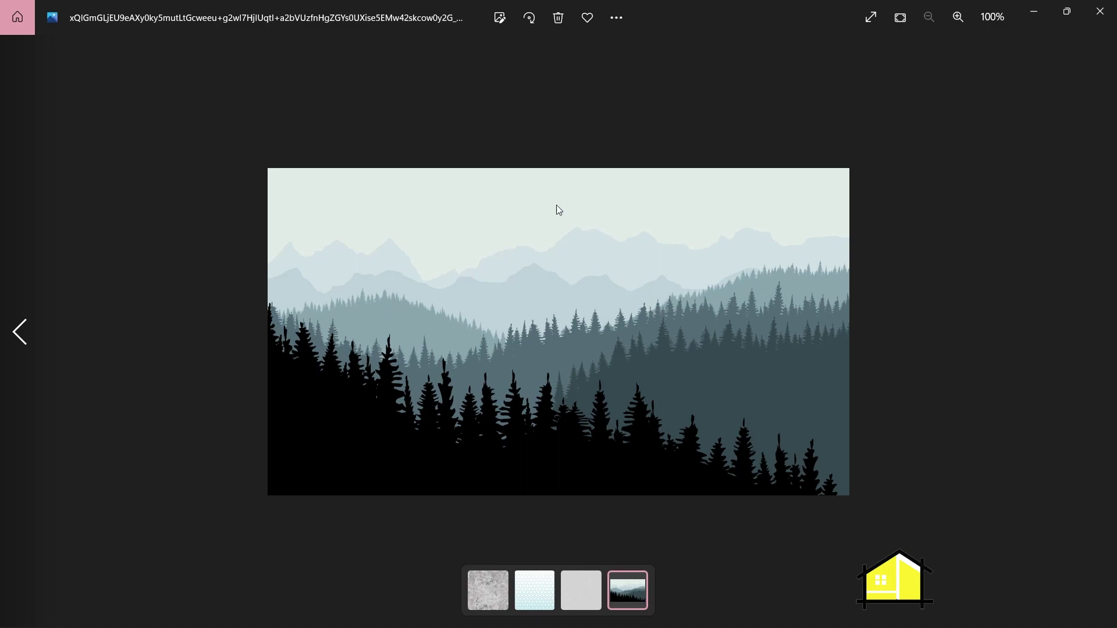
left_click(1099, 10)
Close the wall textures folder and stop the region render
left_click(1099, 10)
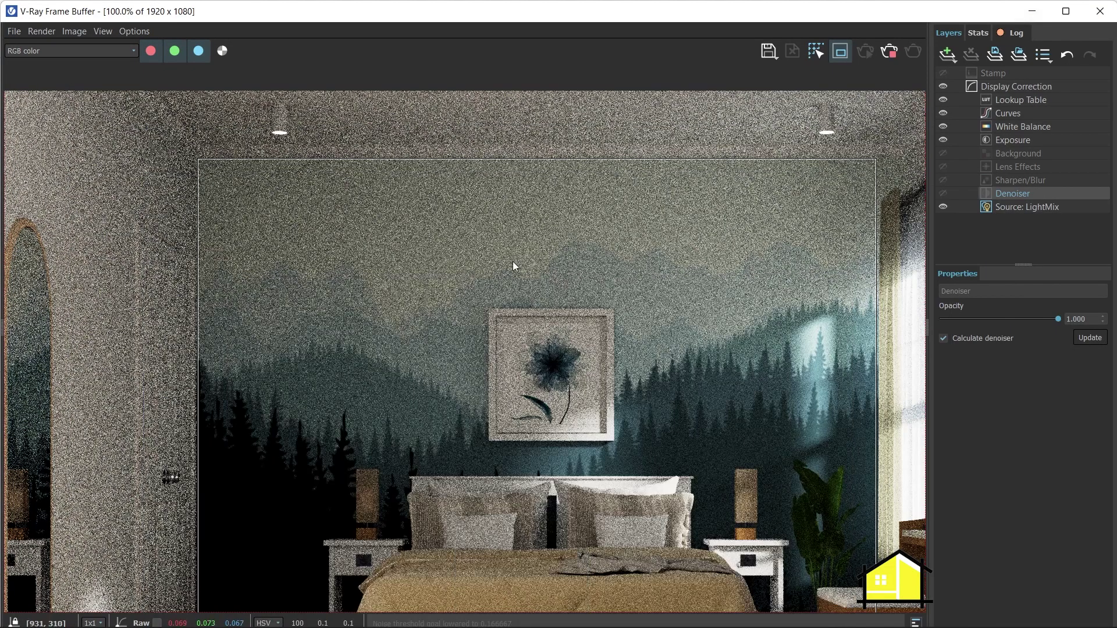
scroll(461, 219, "up", 1)
scroll(553, 263, "down", 2)
scroll(511, 312, "up", 2)
scroll(279, 231, "down", 1)
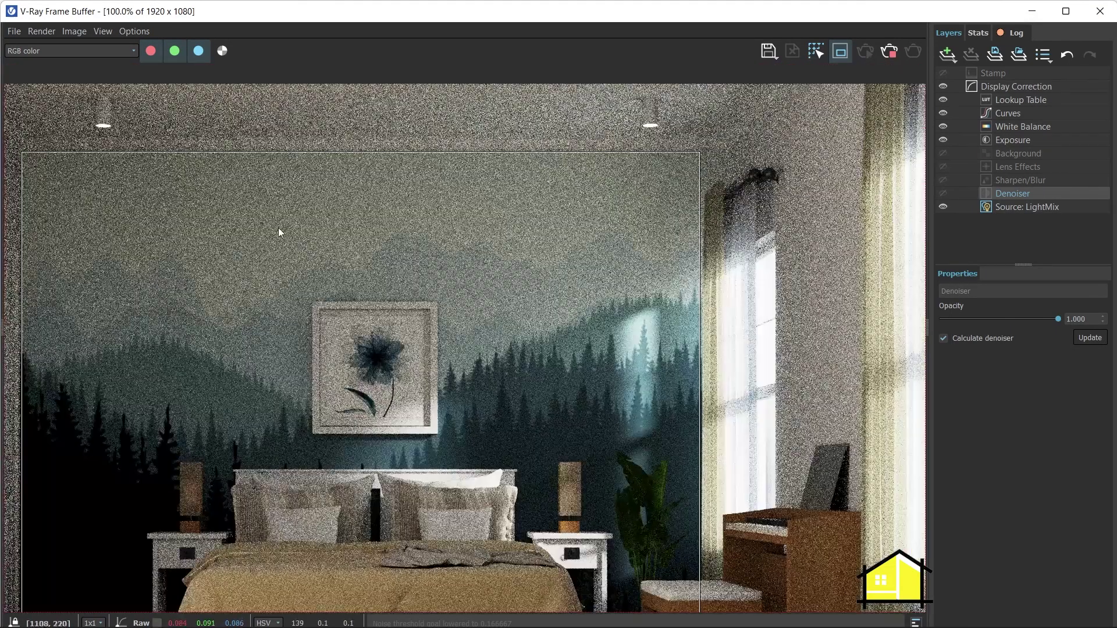
scroll(278, 228, "down", 1)
scroll(417, 291, "up", 1)
scroll(462, 281, "down", 1)
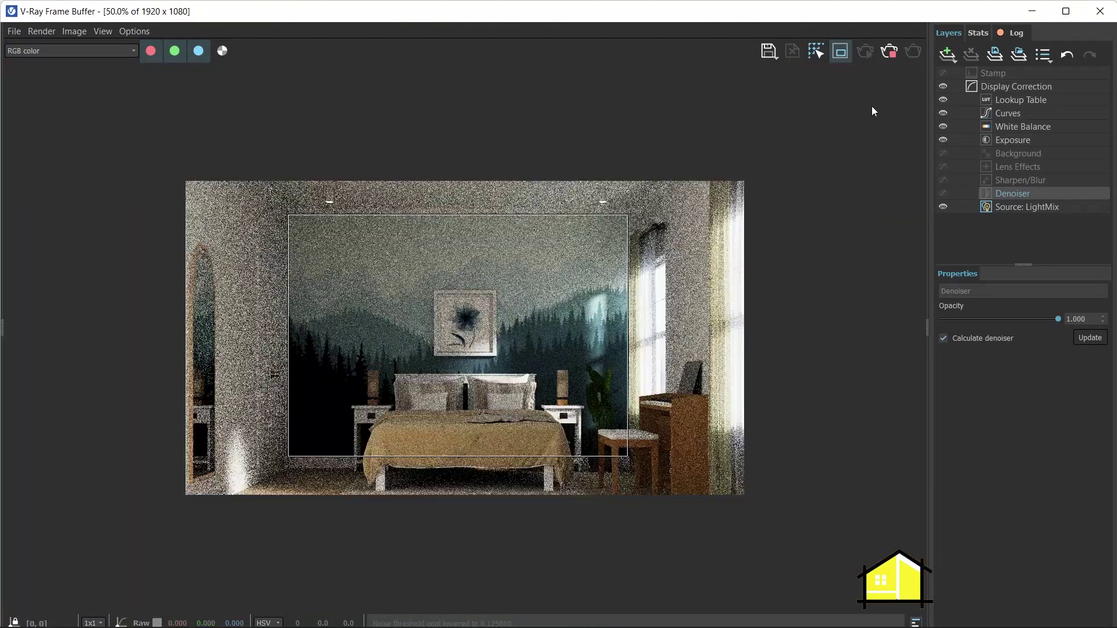
left_click(888, 54)
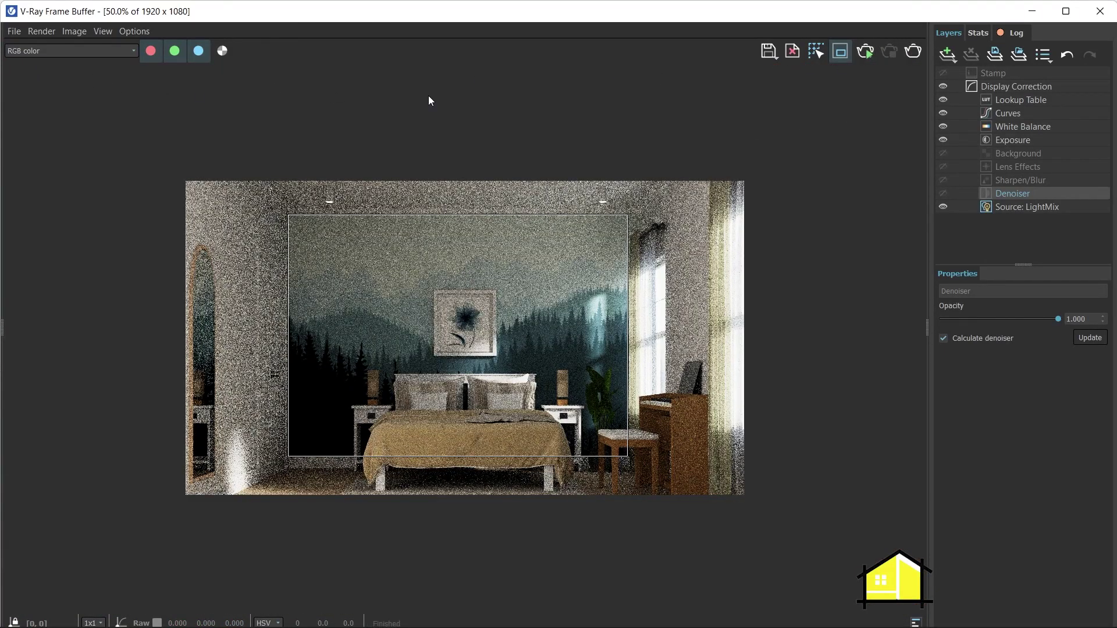
Widen the render History panel to show thumbnails, then minimize the frame buffer
left_click_drag(6, 158, 134, 160)
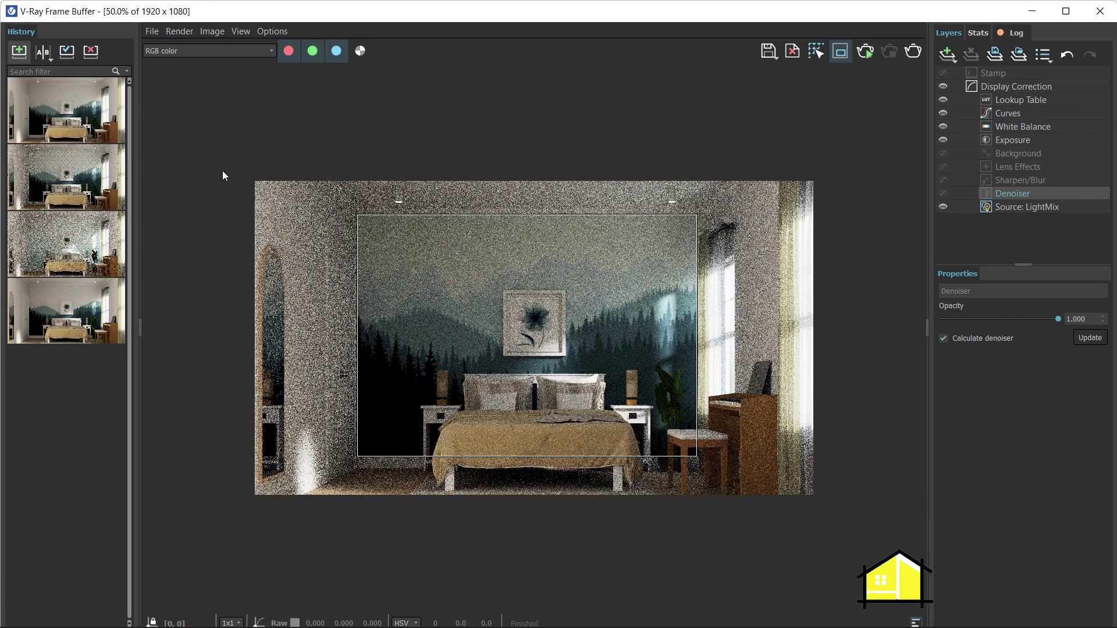
scroll(487, 238, "up", 1)
scroll(433, 249, "down", 1)
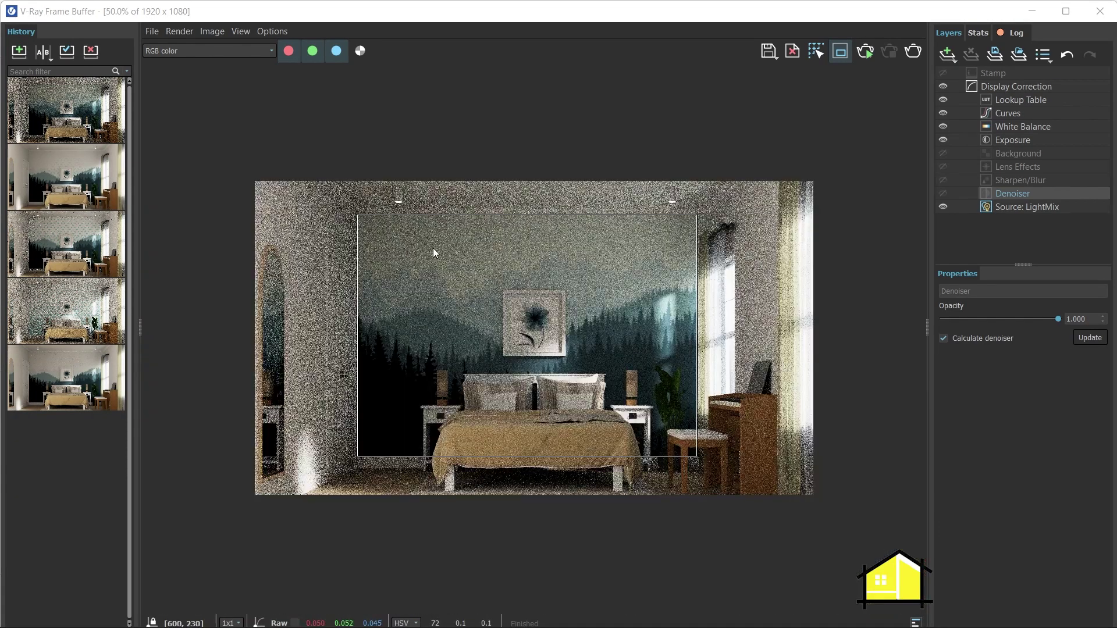
scroll(433, 249, "up", 1)
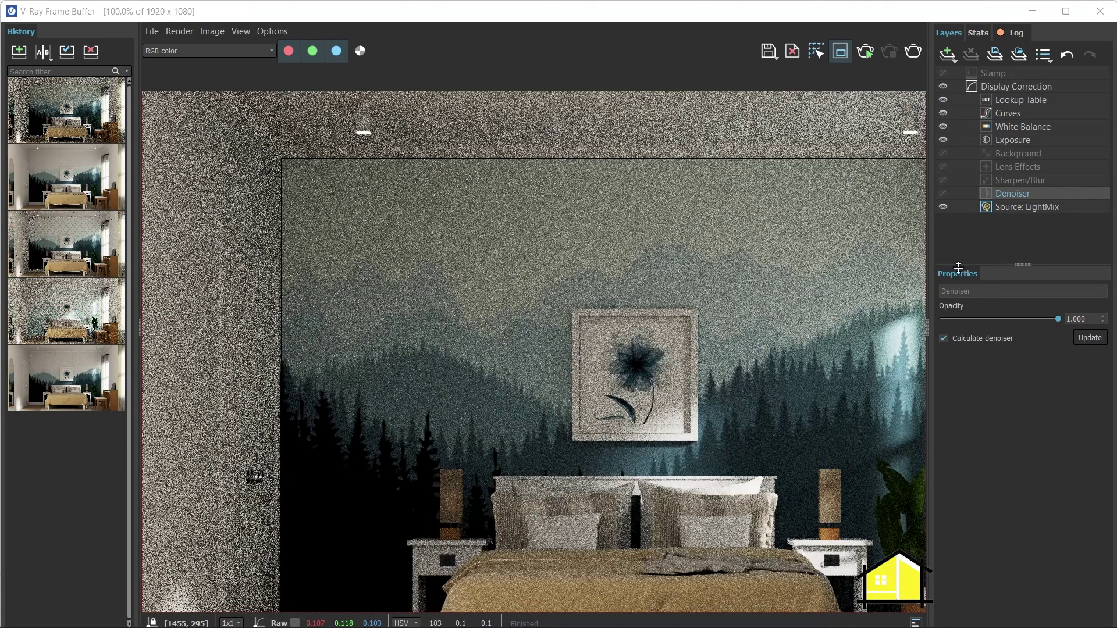
left_click(1035, 9)
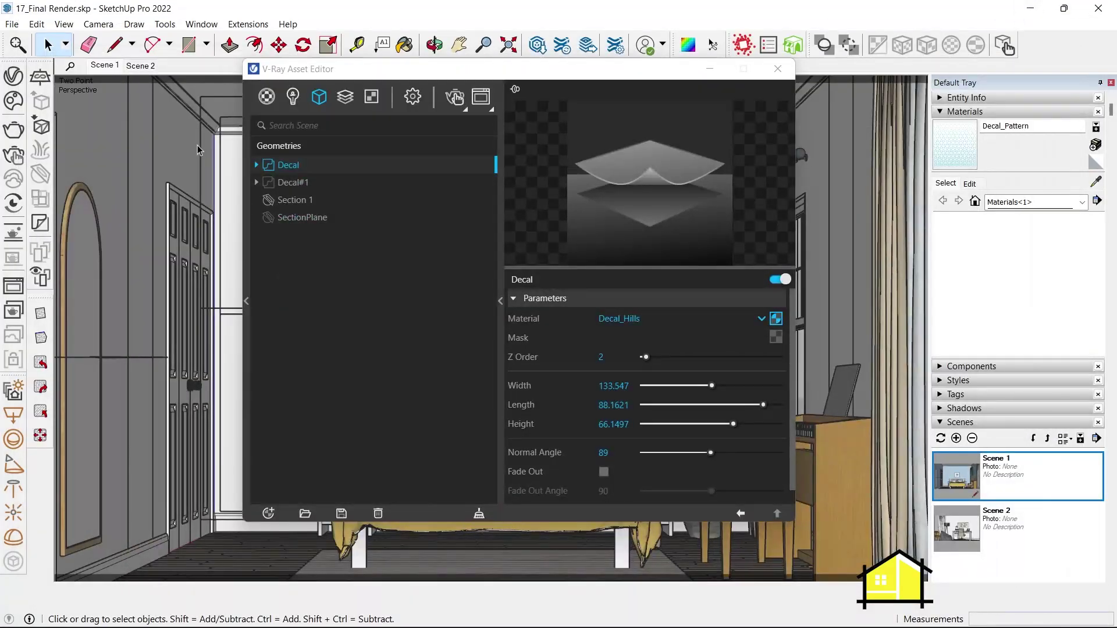
Copy Decal_Hills' diffuse hills texture into the Decal's mask slot
left_click(776, 318)
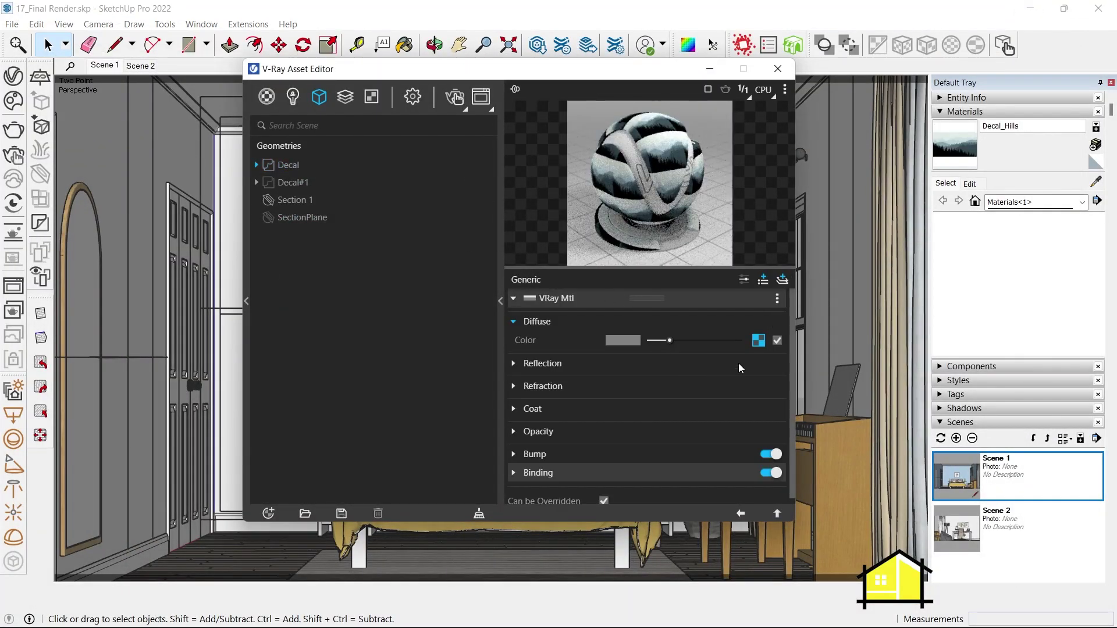
right_click(758, 341)
left_click(733, 348)
left_click(289, 167)
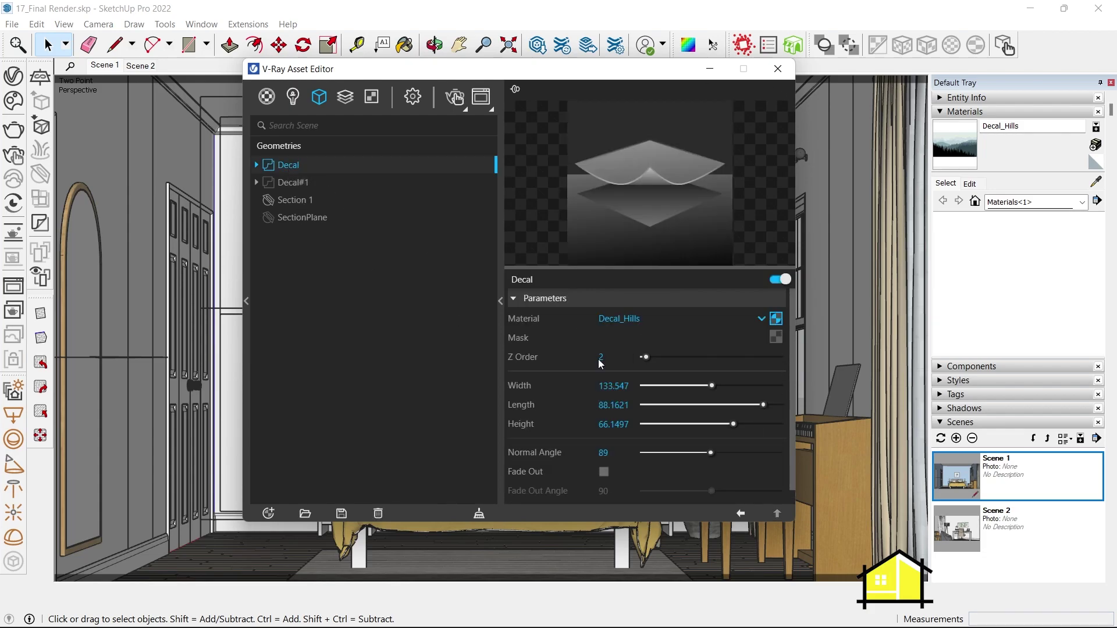
right_click(781, 342)
left_click(755, 349)
Turn on Invert Texture in the mask bitmap's colour manipulation options
left_click(777, 338)
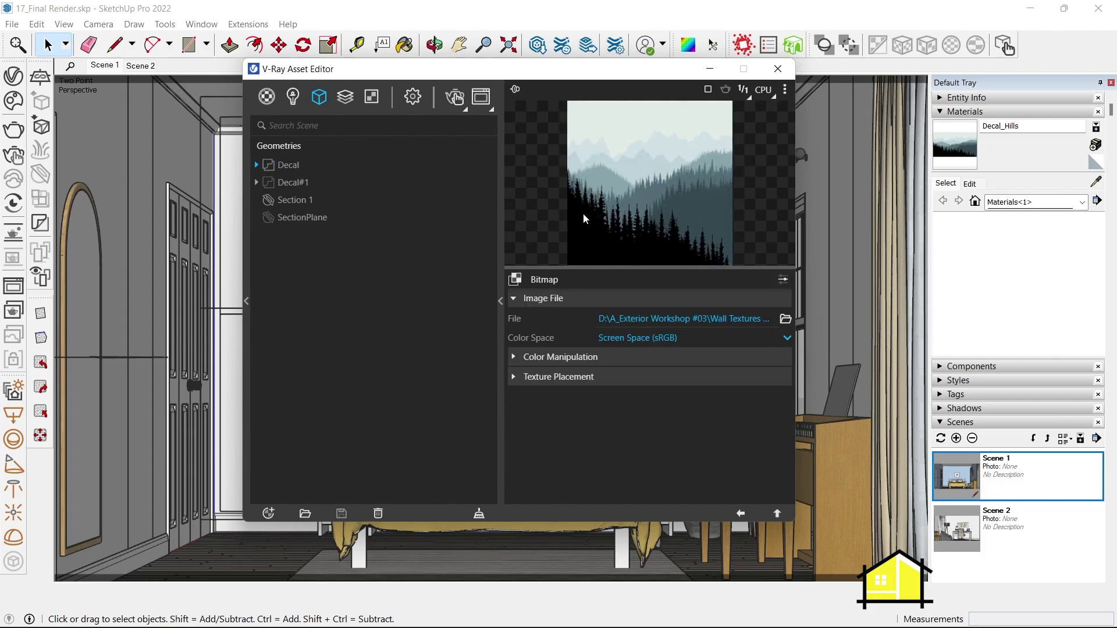
left_click(549, 357)
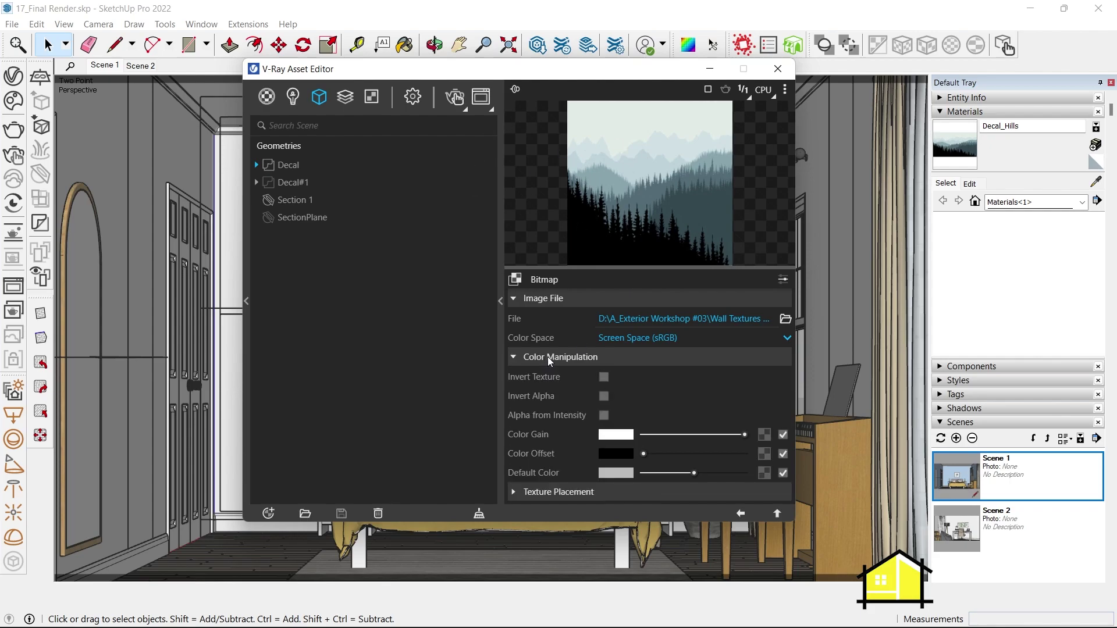
left_click(604, 378)
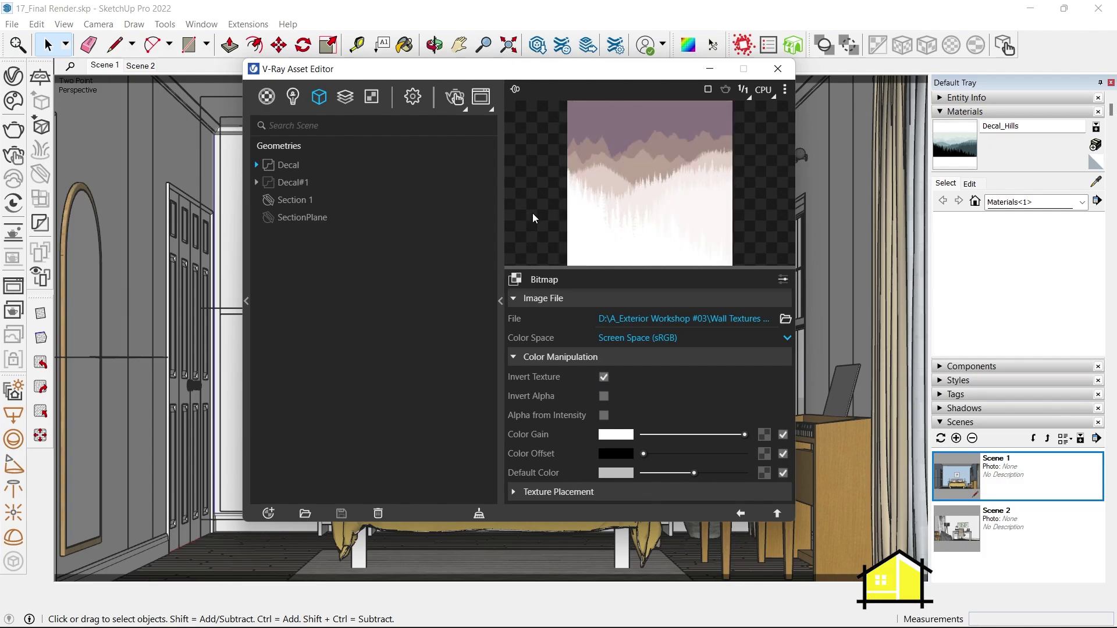
left_click(742, 514)
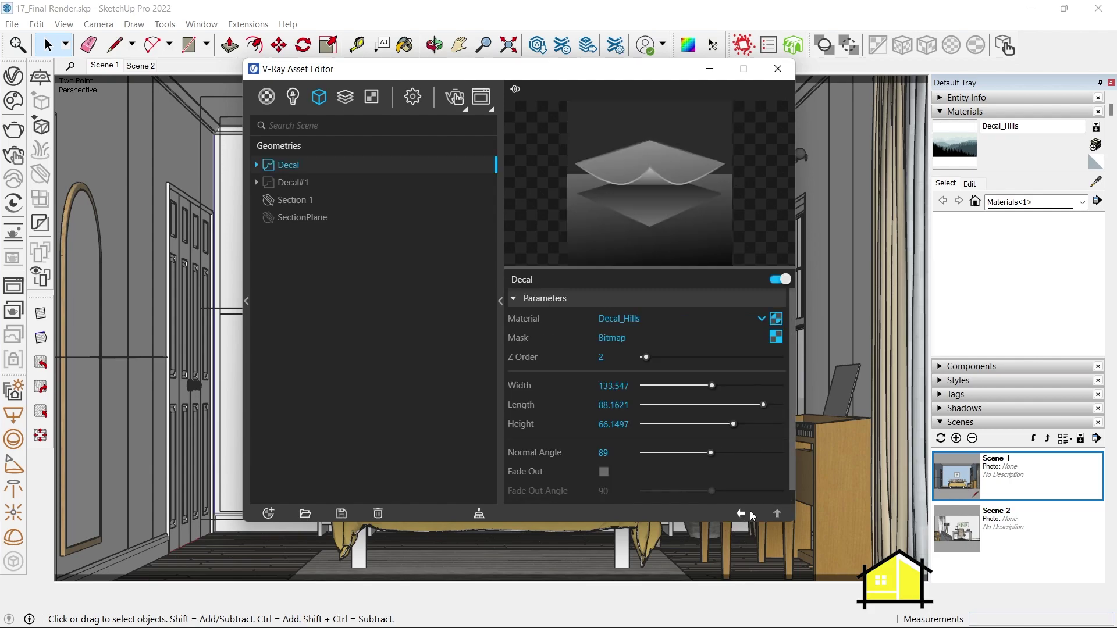
Wrap the decal mask in a Color Correction map with saturation -1 and contrast about 1.98
right_click(776, 338)
mouse_move(724, 440)
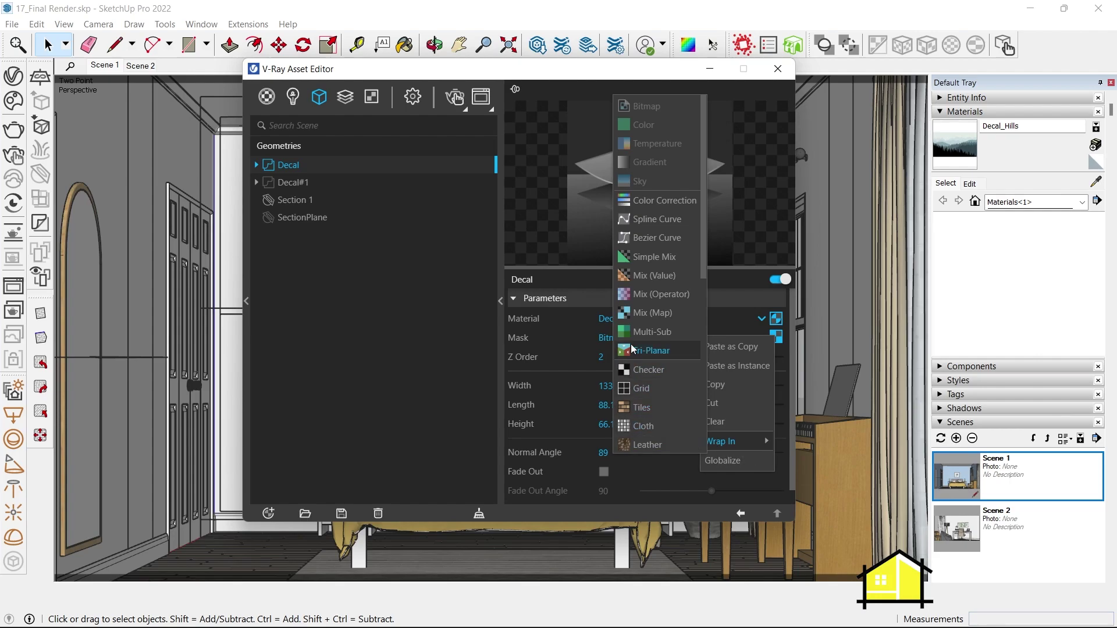
left_click(651, 201)
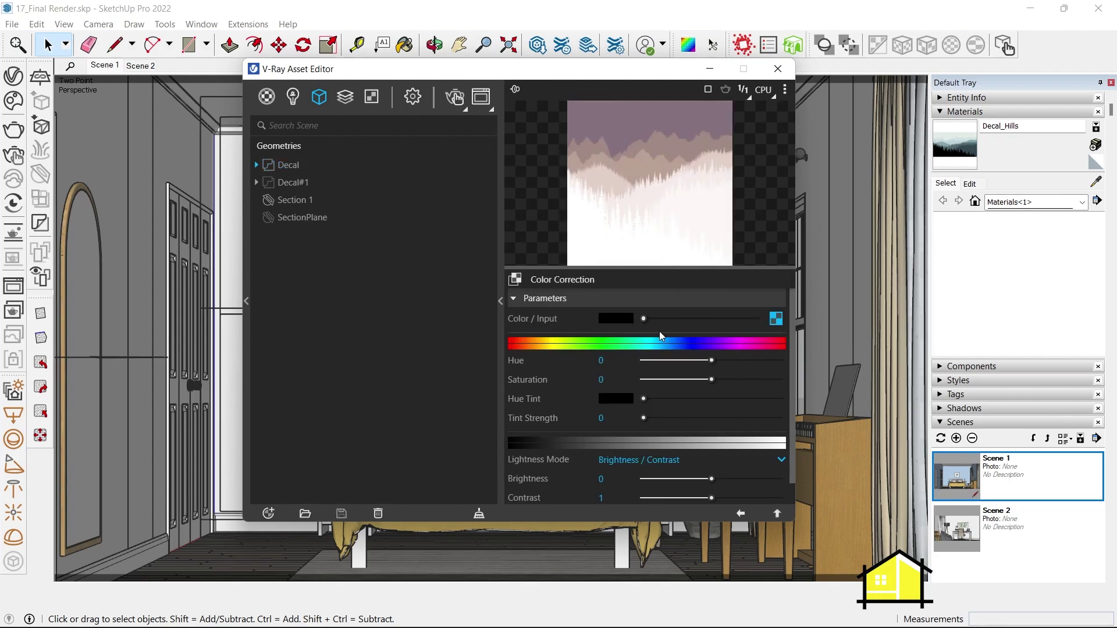
left_click_drag(711, 380, 578, 389)
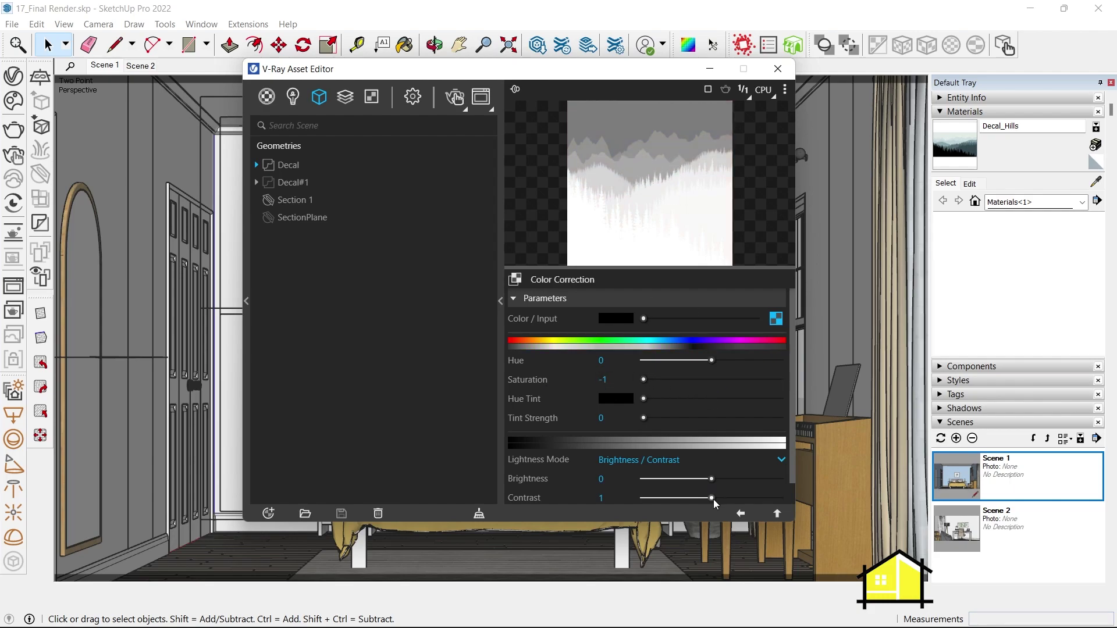
left_click_drag(712, 498, 751, 499)
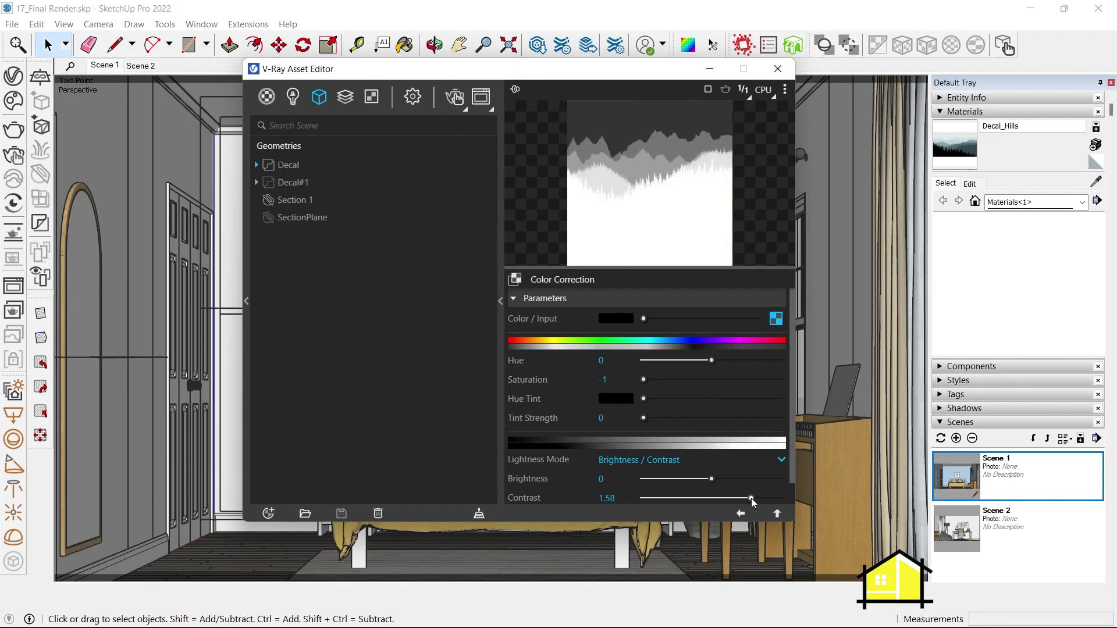
left_click(777, 513)
left_click(776, 337)
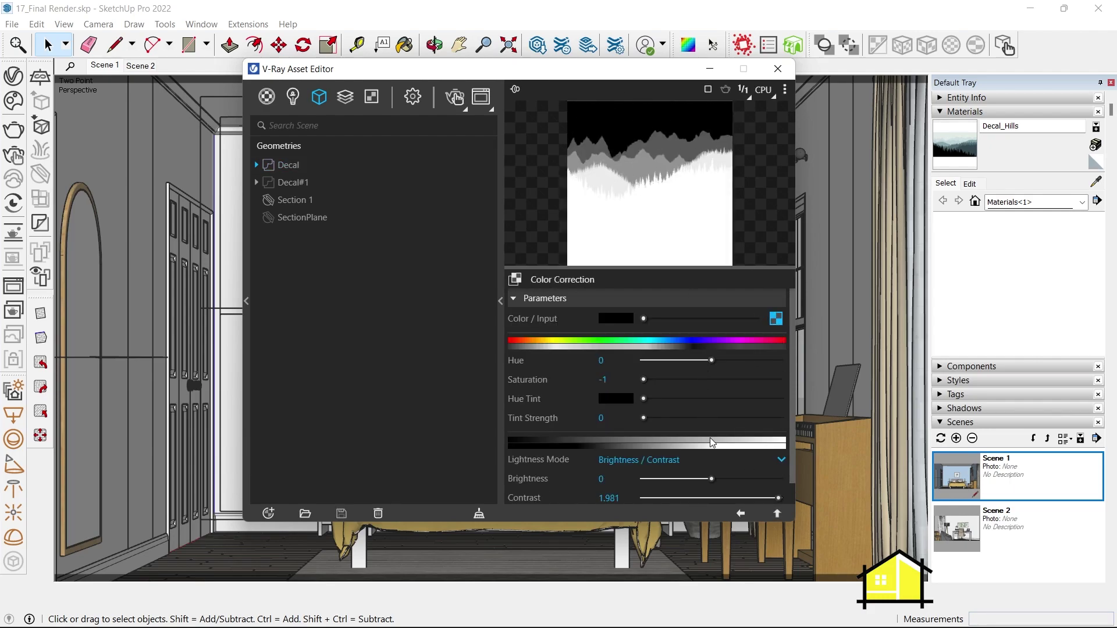
left_click(741, 514)
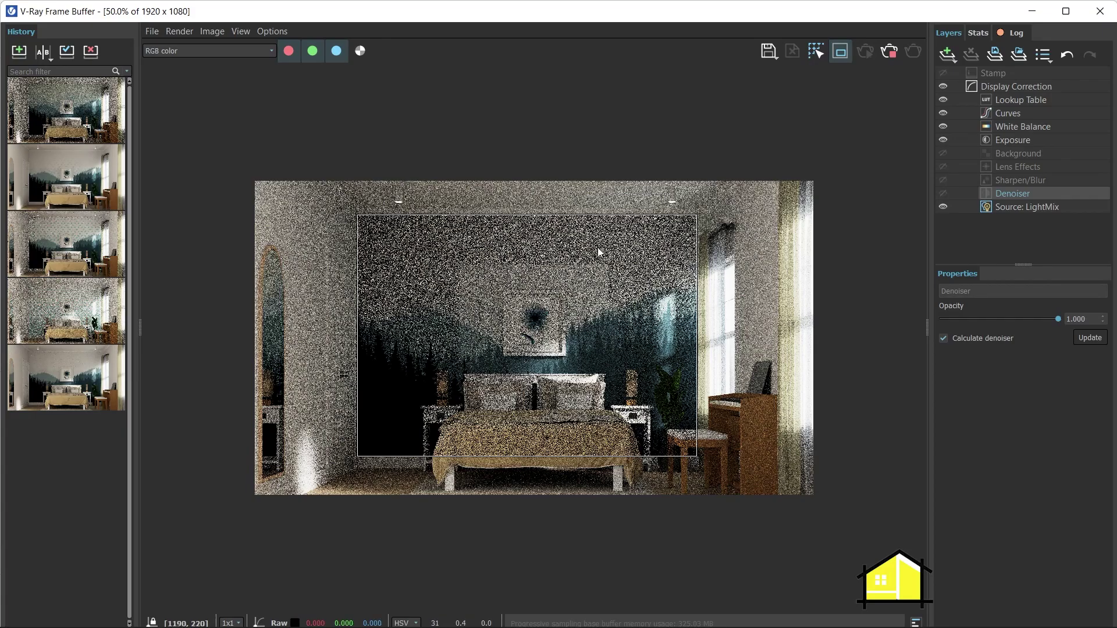
Zoom in to inspect the region render of the masked hills mural, then stop the render
scroll(598, 246, "up", 1)
scroll(569, 277, "down", 2)
scroll(477, 346, "up", 2)
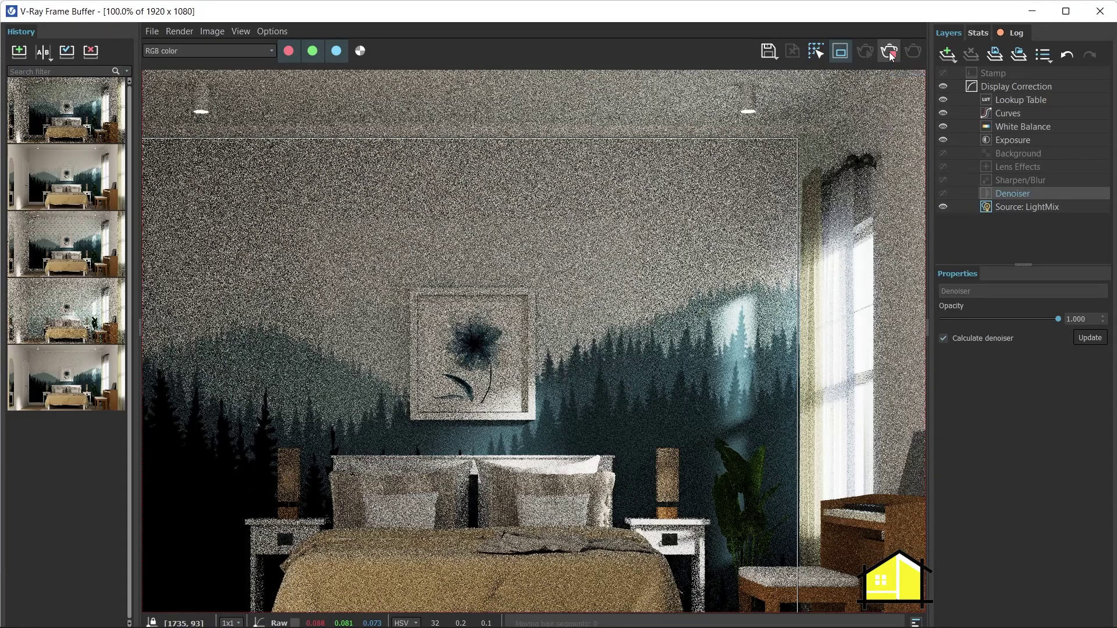
left_click(889, 51)
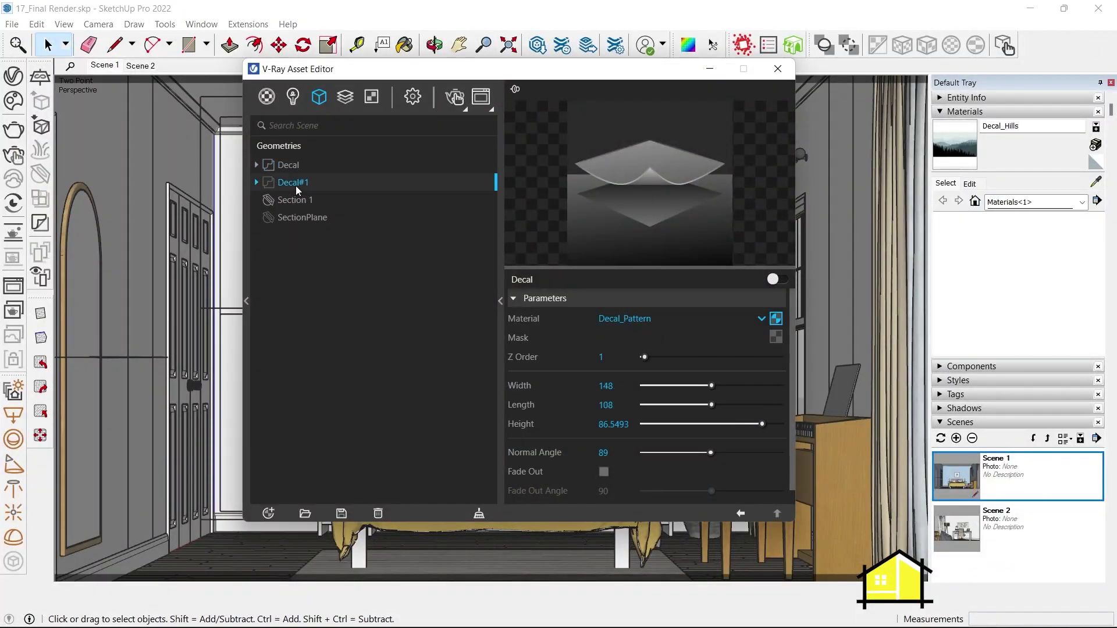
Set Decal#1's mask to a Circular Gradient with Exponential Down interpolation
left_click(776, 318)
left_click(741, 513)
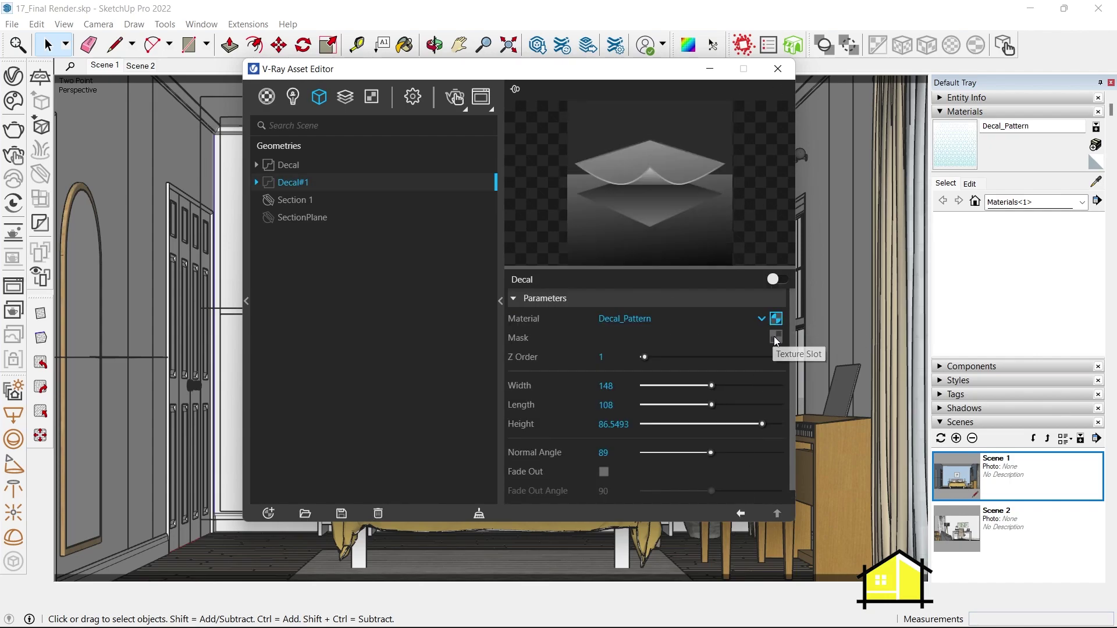
left_click(775, 337)
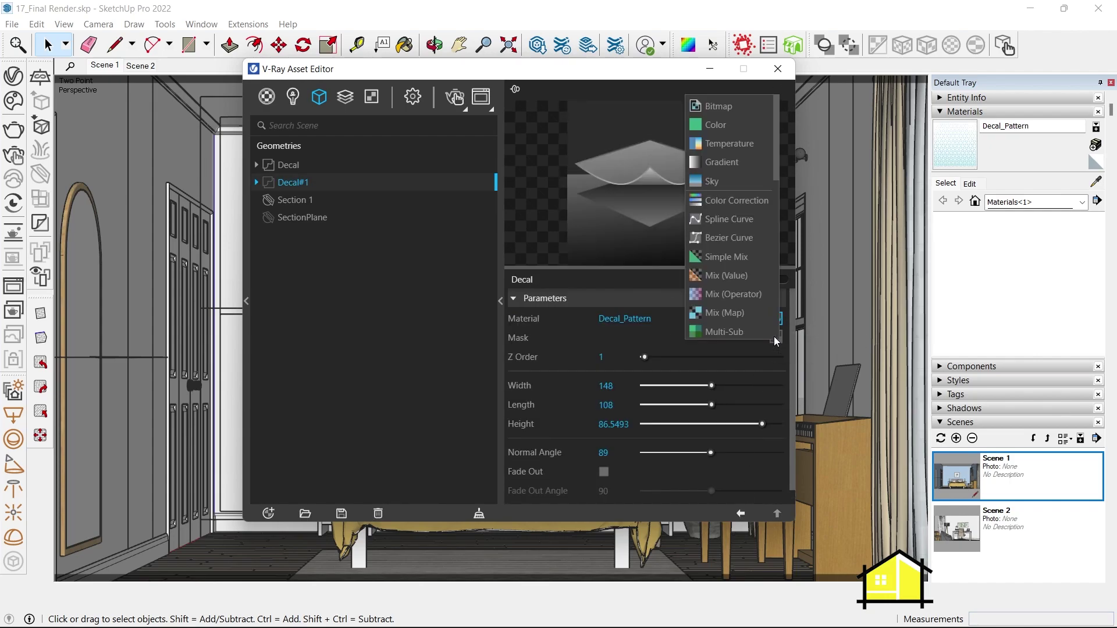
left_click(722, 162)
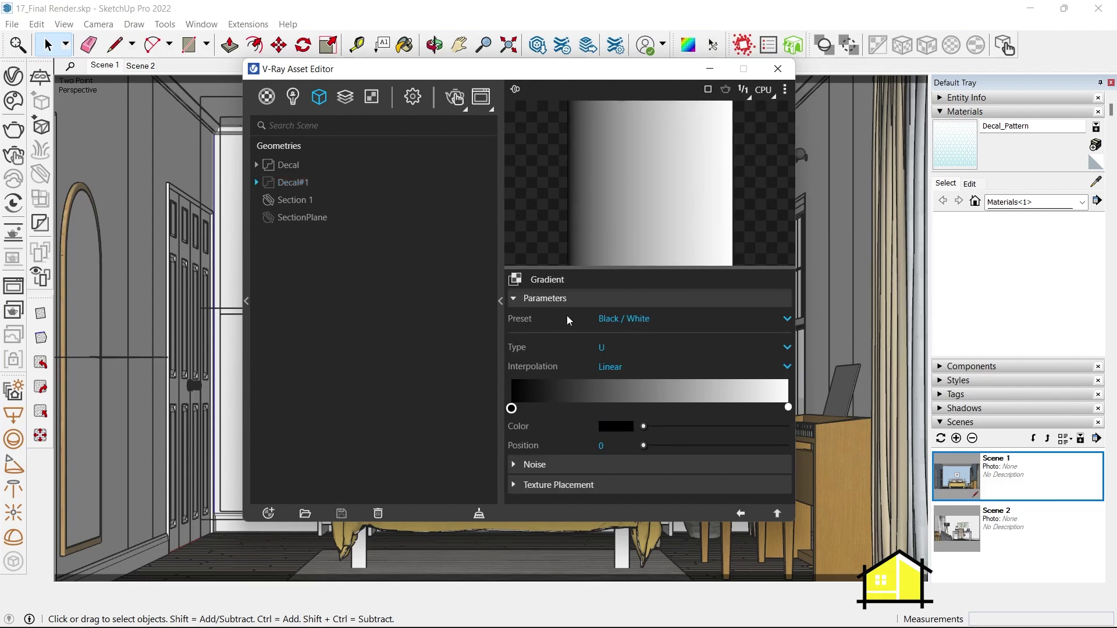
left_click(610, 347)
left_click(614, 251)
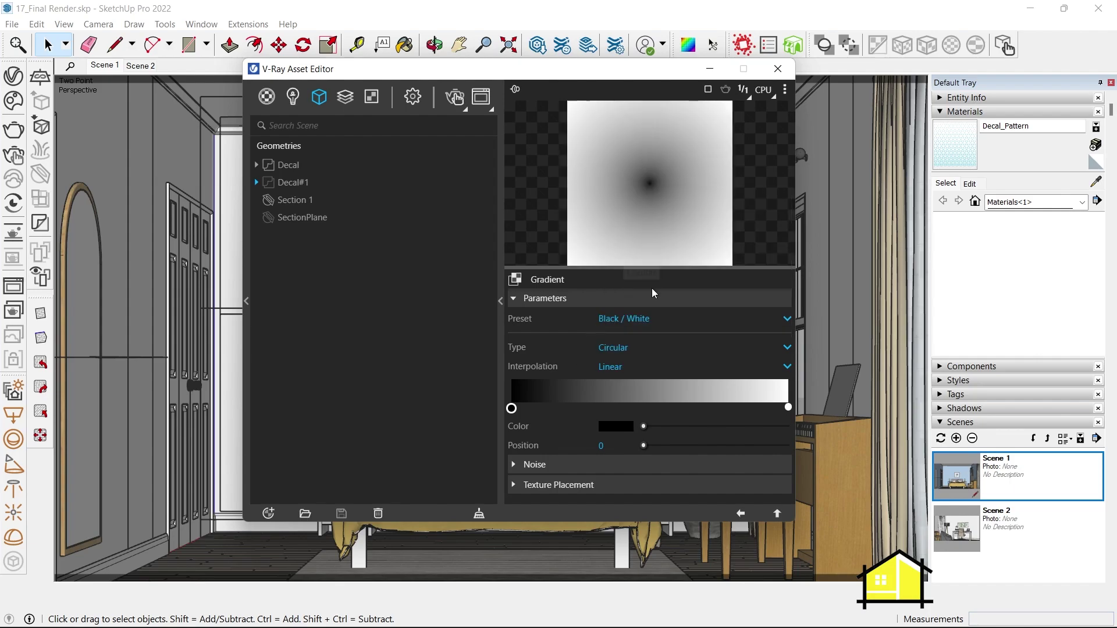
left_click(614, 367)
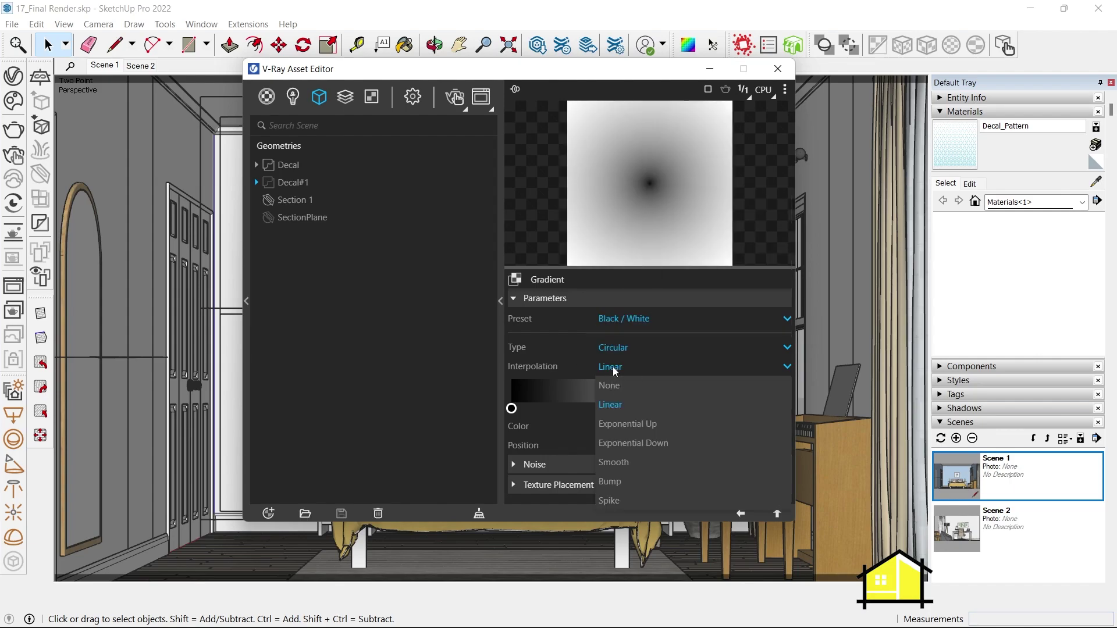
left_click(620, 464)
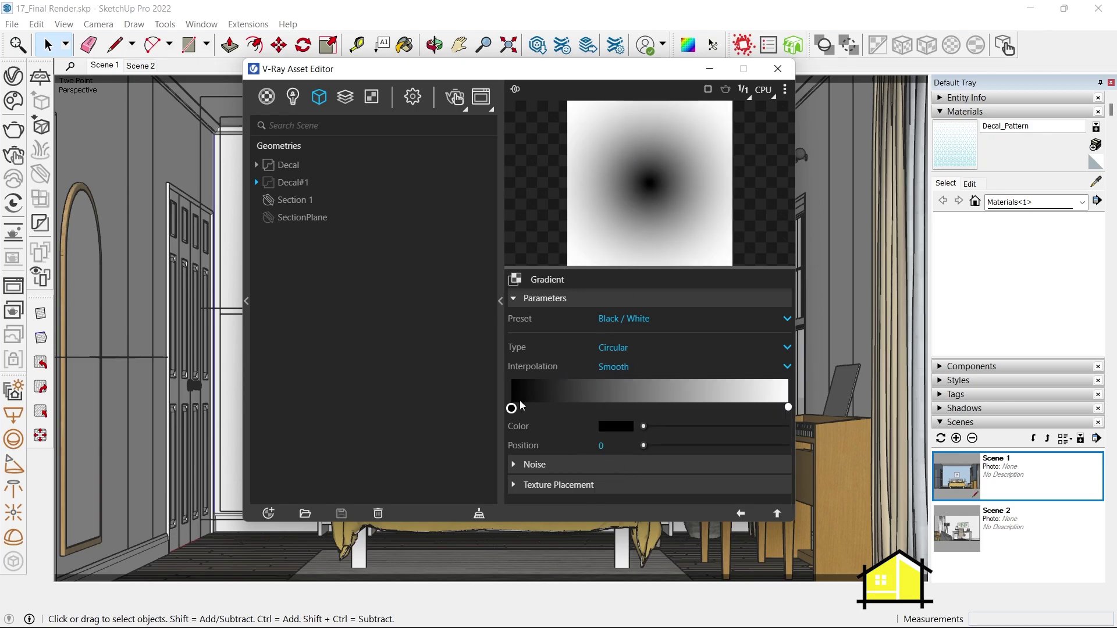
Place the gradient's white stop at 0 and its black stop at about 0.66
left_click_drag(511, 409, 683, 409)
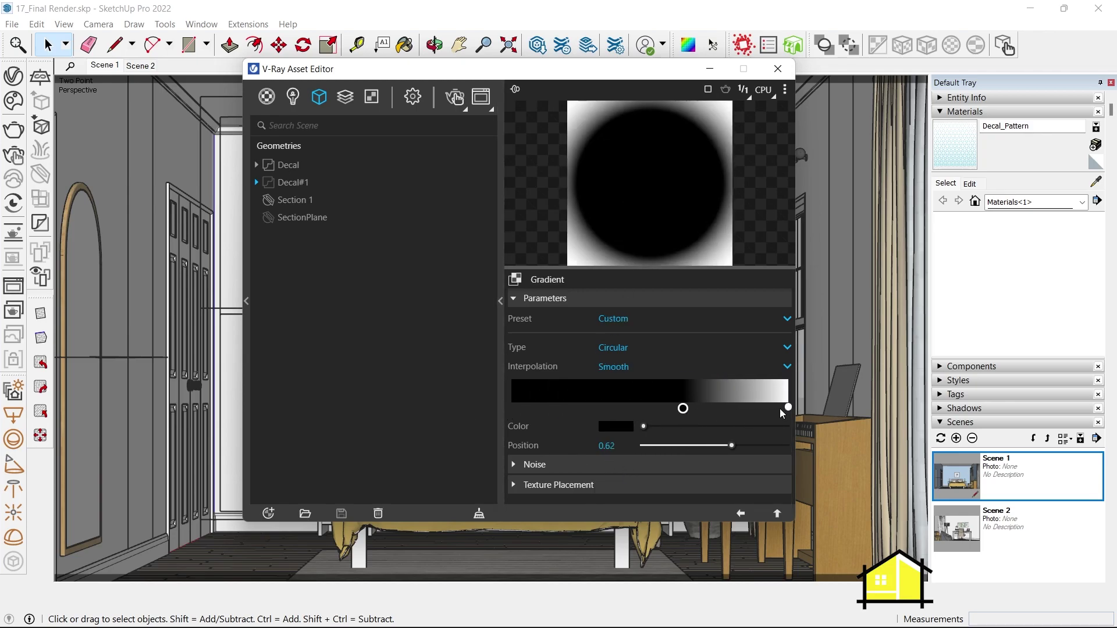
left_click_drag(787, 407, 511, 409)
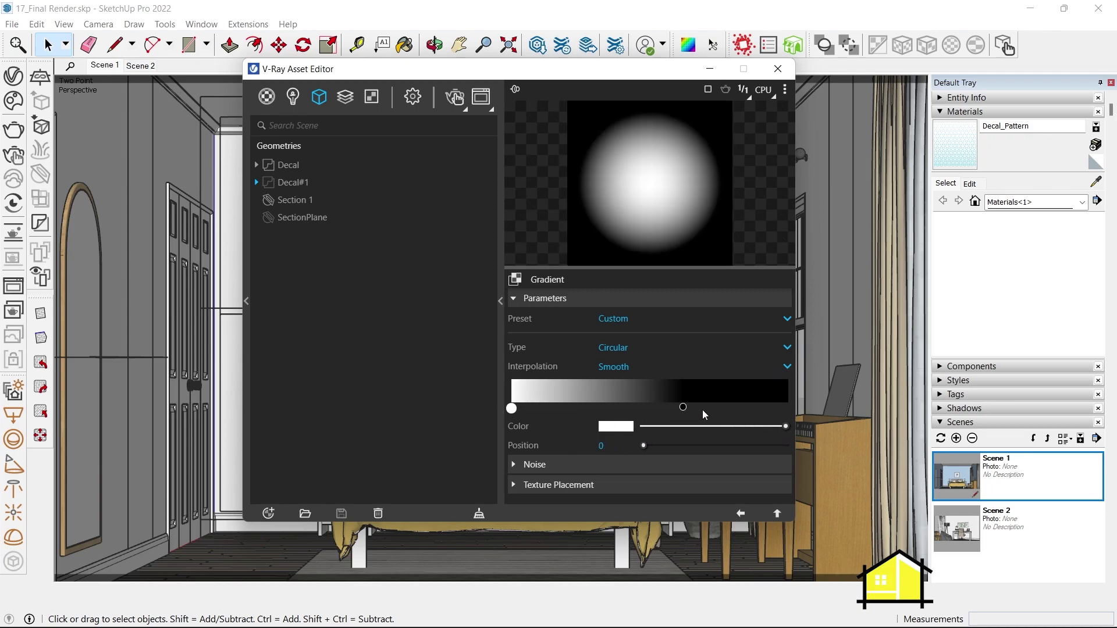
left_click_drag(683, 407, 788, 408)
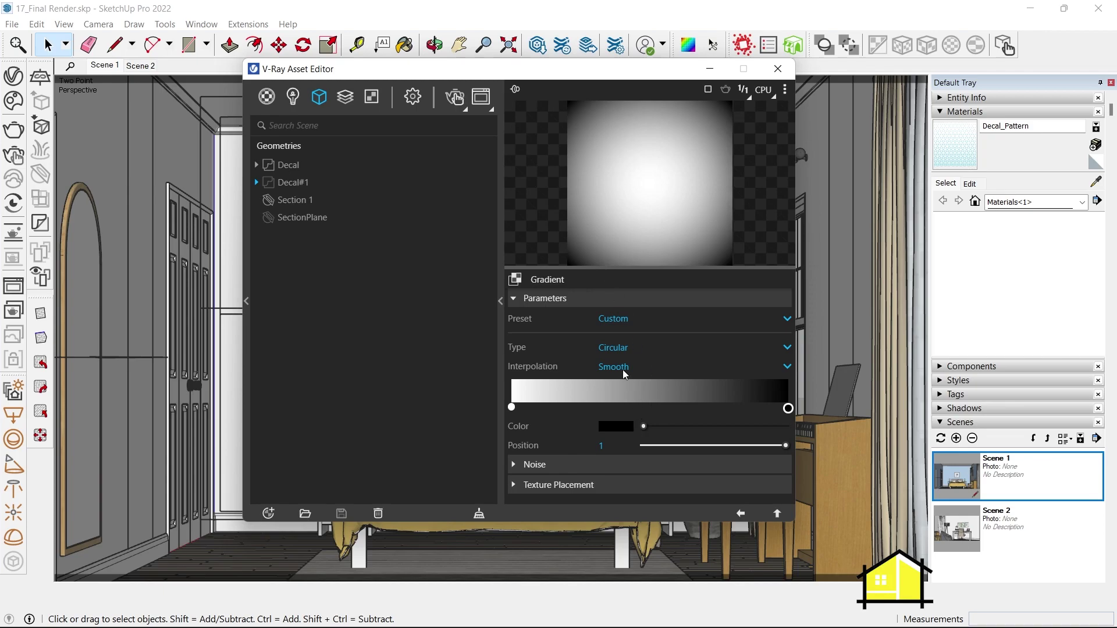
mouse_move(787, 408)
left_mouse_down()
mouse_move(753, 409)
mouse_move(768, 409)
left_mouse_up()
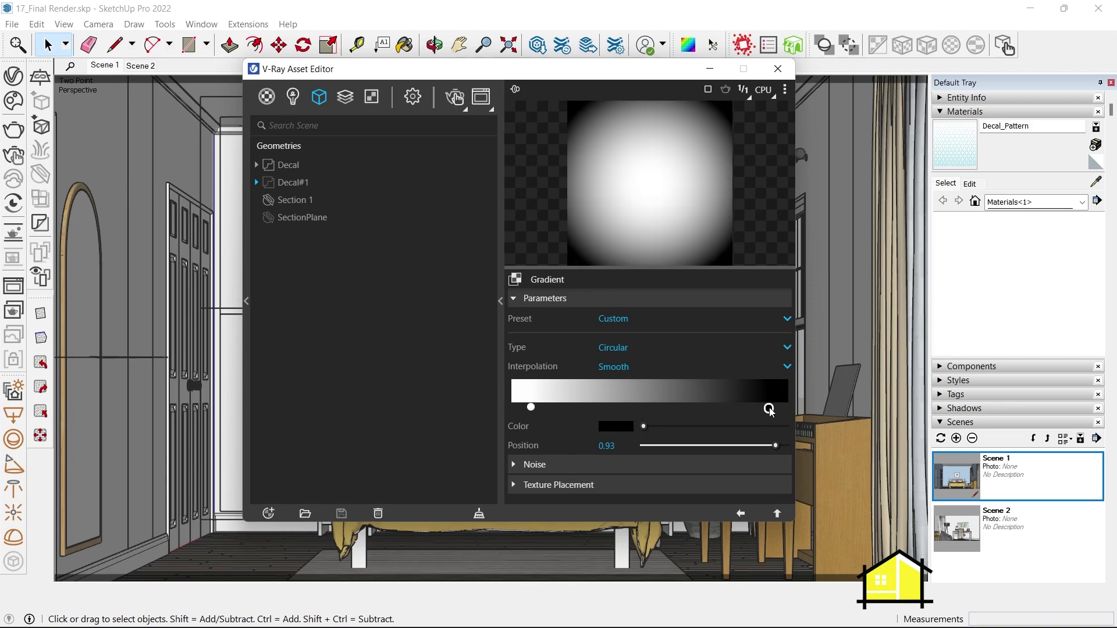
left_click_drag(528, 409, 511, 408)
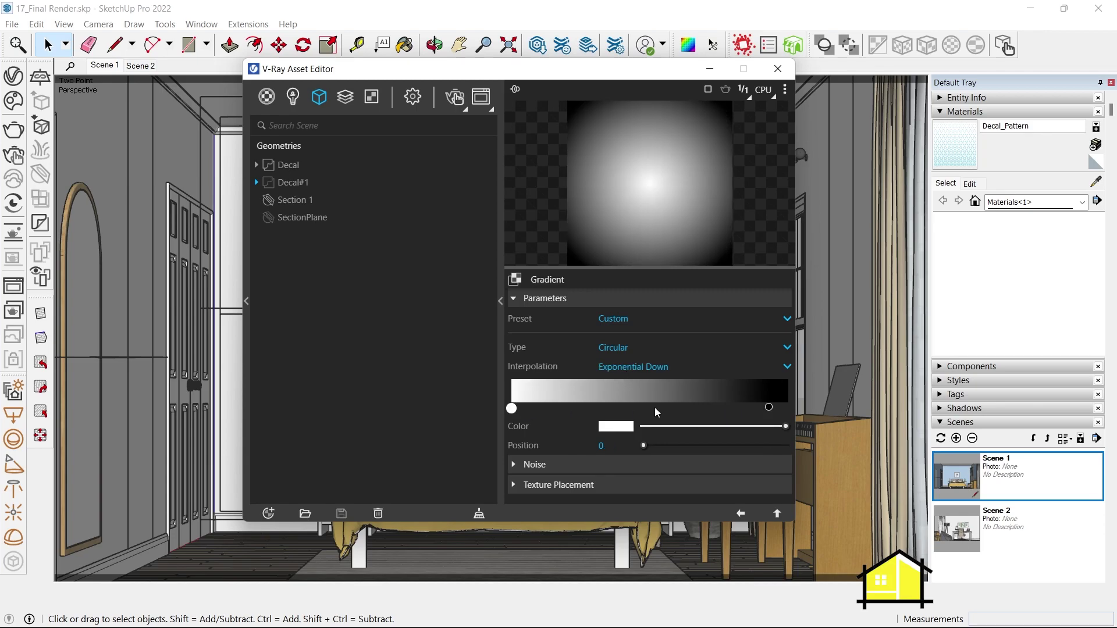
left_click_drag(769, 407, 694, 409)
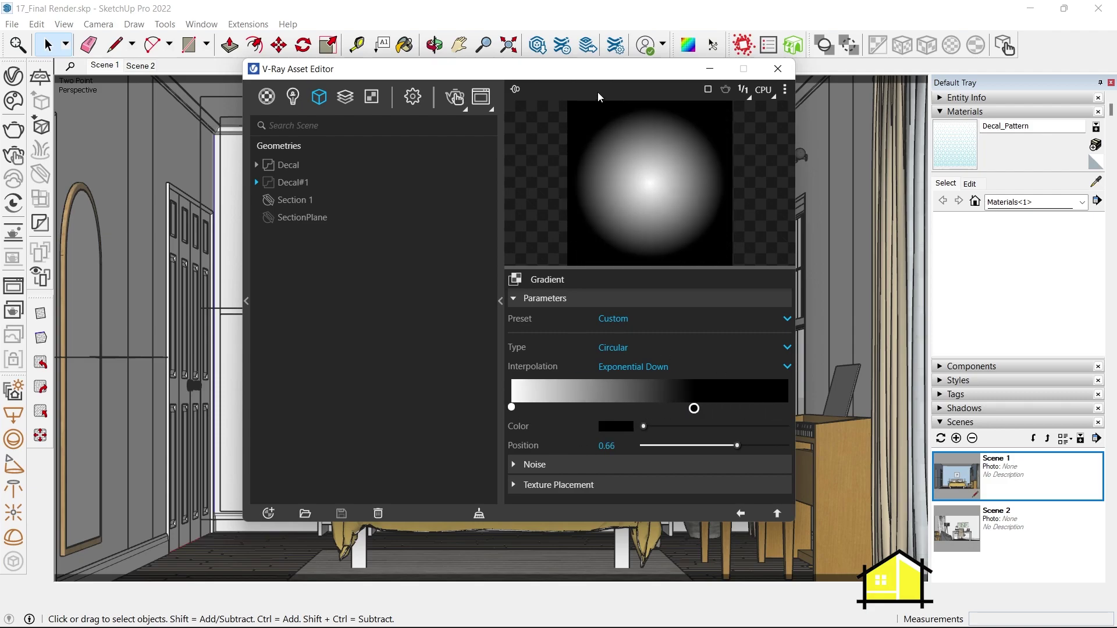
Return to Decal#1's parameters and switch the decal on
left_click(739, 515)
left_click(779, 279)
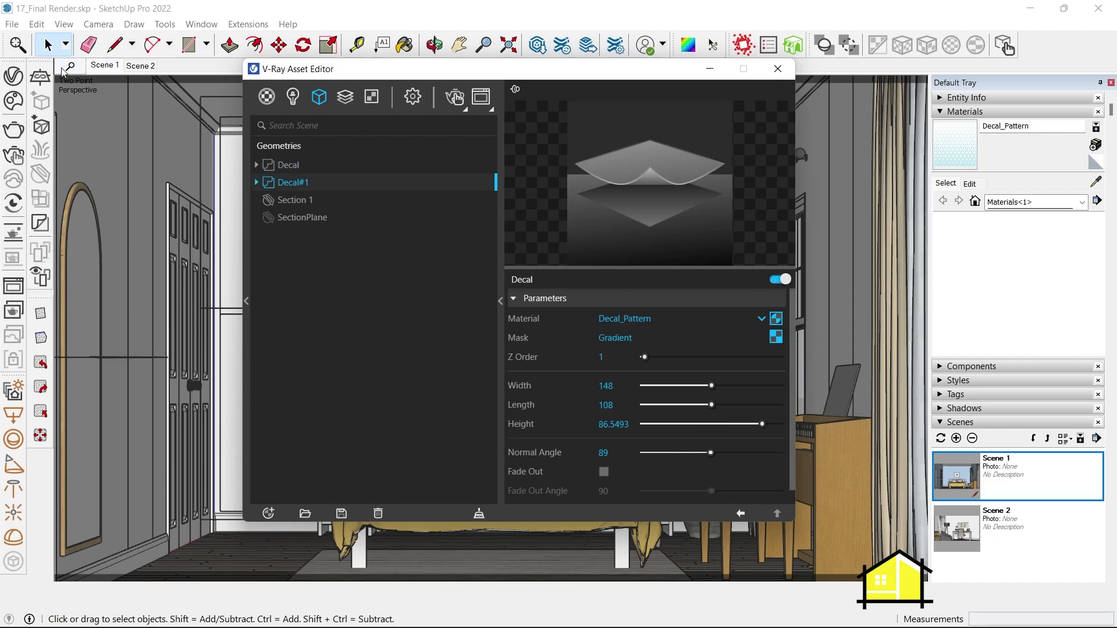
left_click(106, 66)
Render the bedroom with V-Ray, panning and zooming over the progressive render as it finishes
left_click(455, 96)
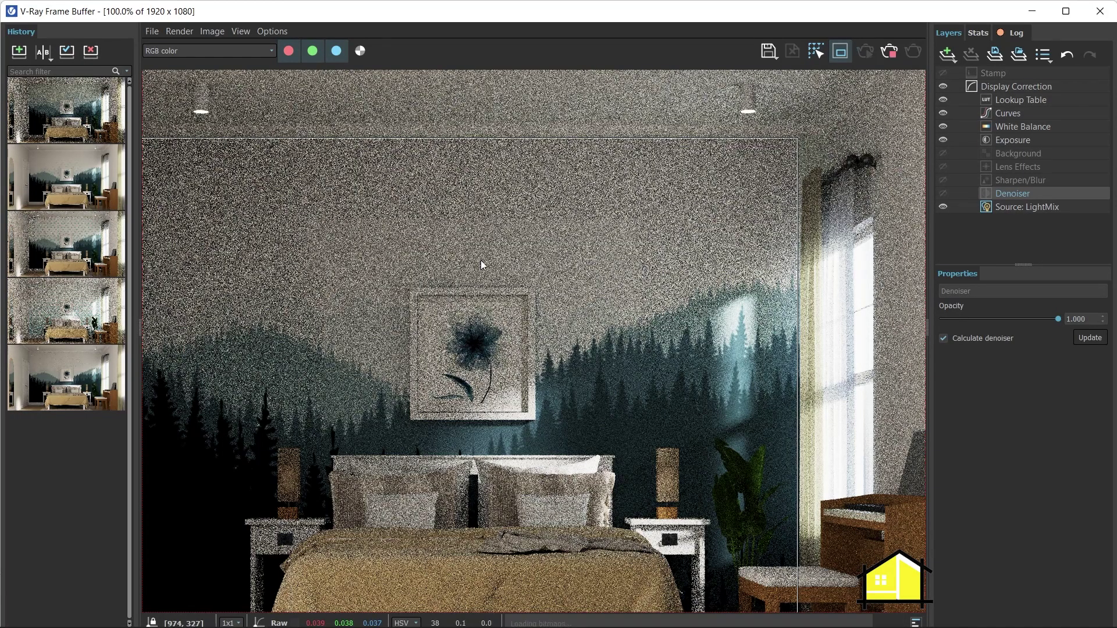
middle_click_drag(475, 274, 531, 276)
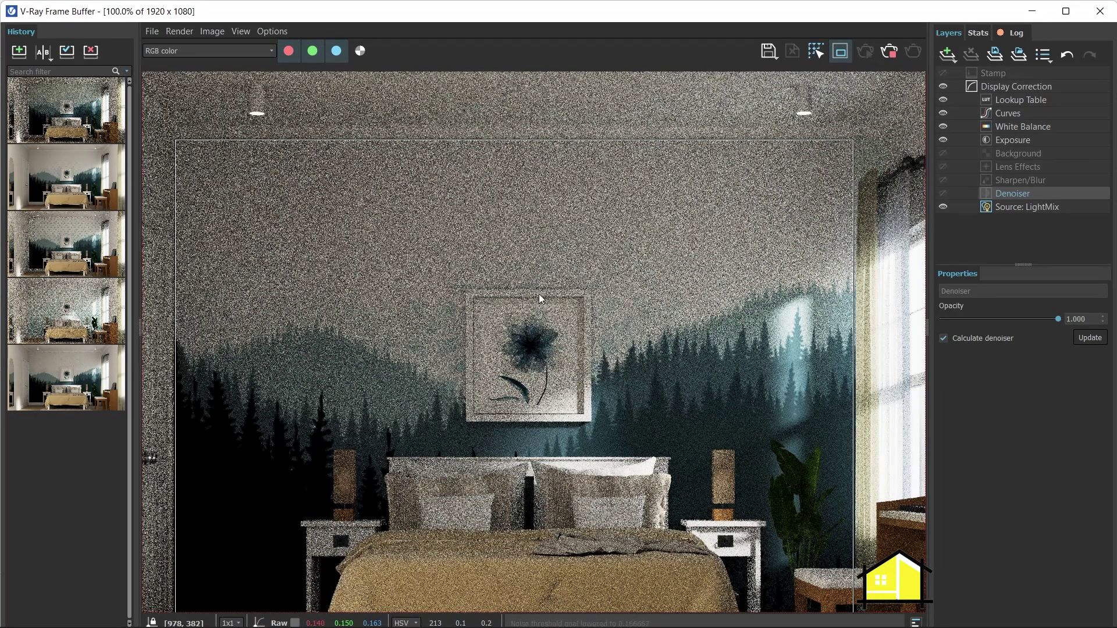
scroll(539, 294, "up", 3)
scroll(472, 313, "down", 3)
scroll(489, 310, "down", 2)
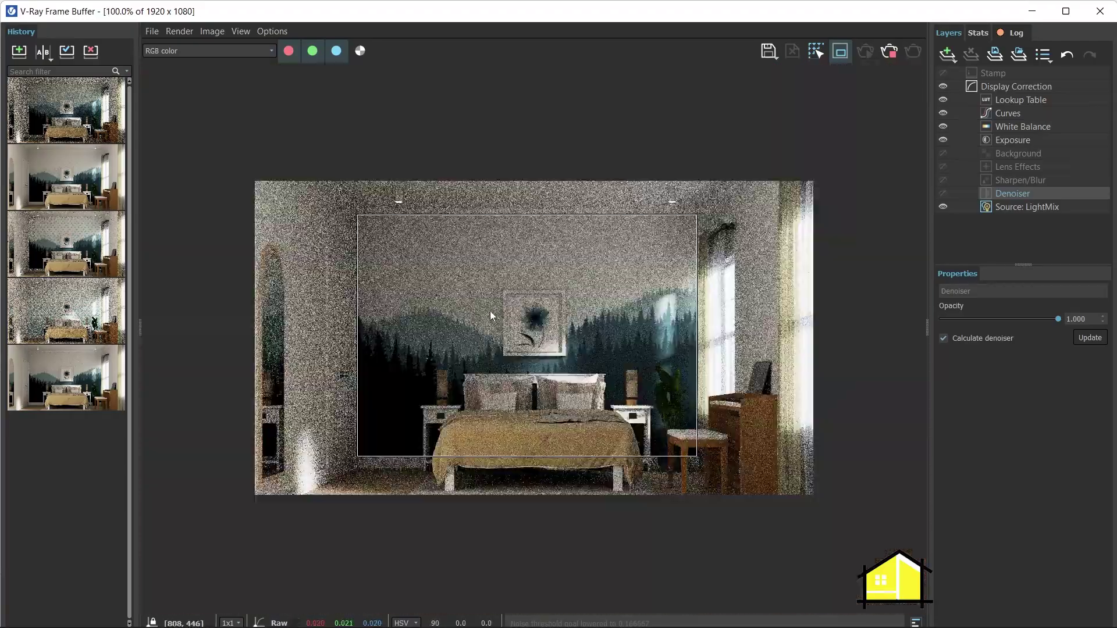
scroll(481, 295, "up", 5)
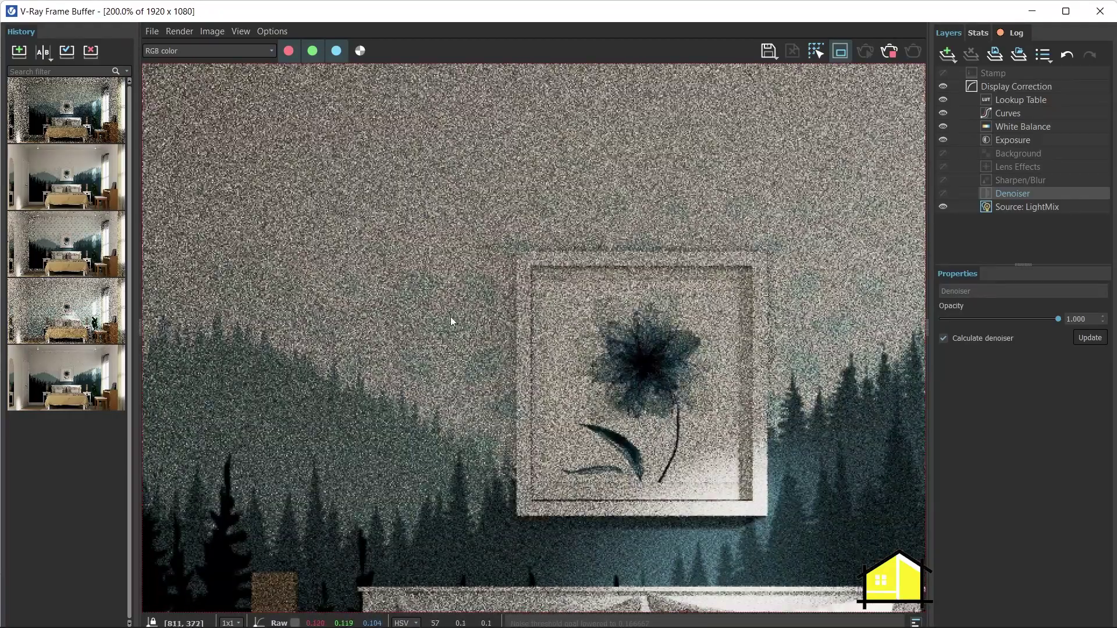
scroll(452, 321, "down", 2)
scroll(448, 361, "up", 1)
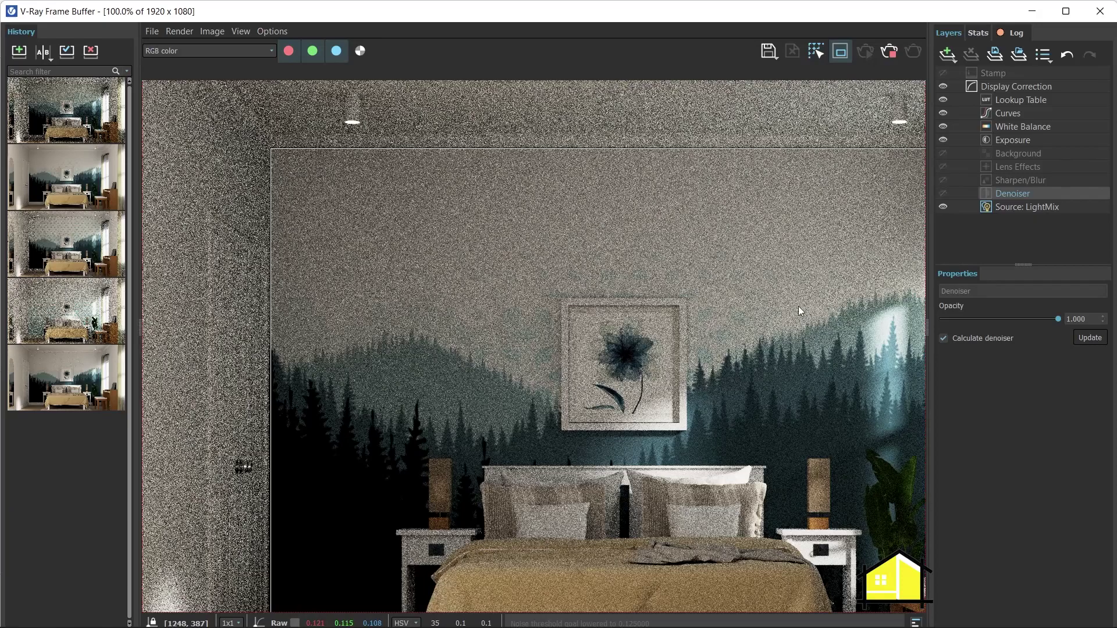
scroll(416, 262, "up", 1)
scroll(316, 207, "down", 1)
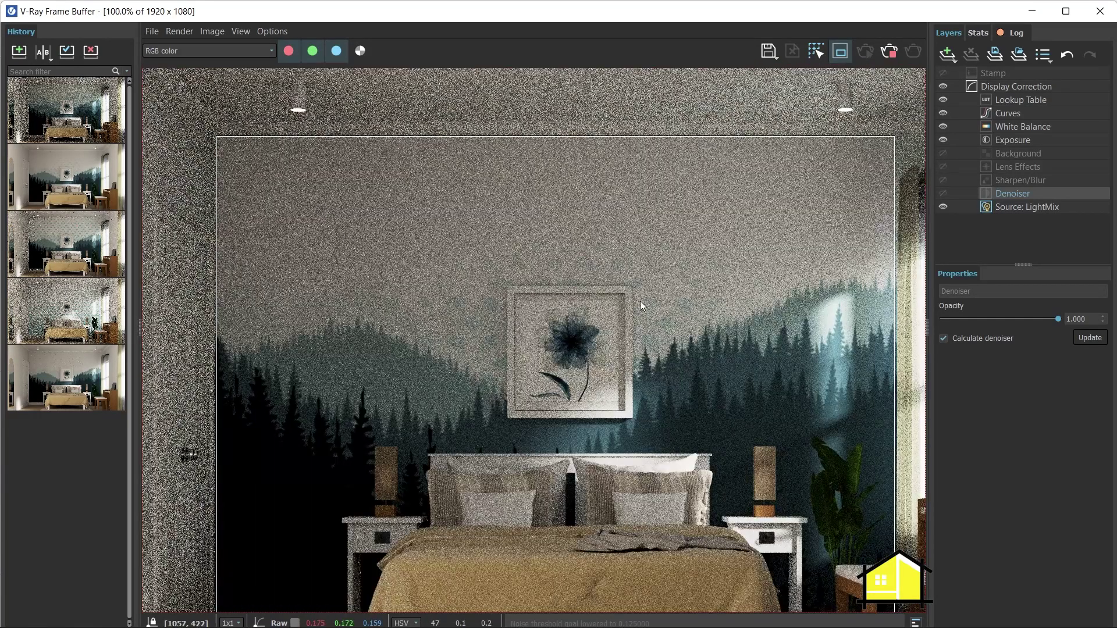
scroll(640, 303, "down", 1)
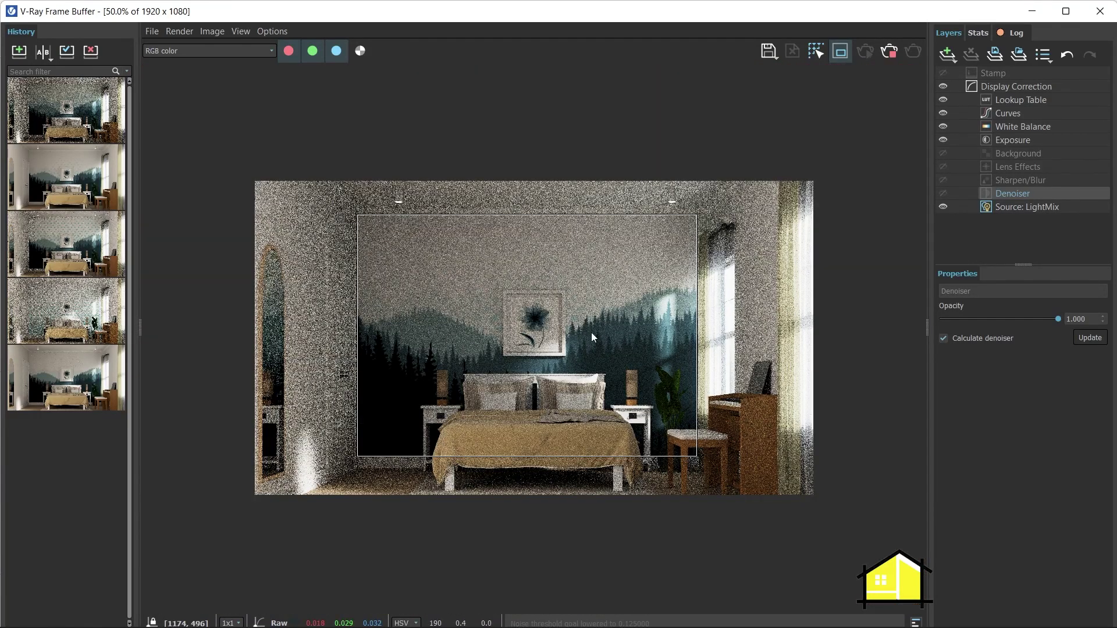
scroll(435, 253, "up", 1)
scroll(419, 272, "down", 1)
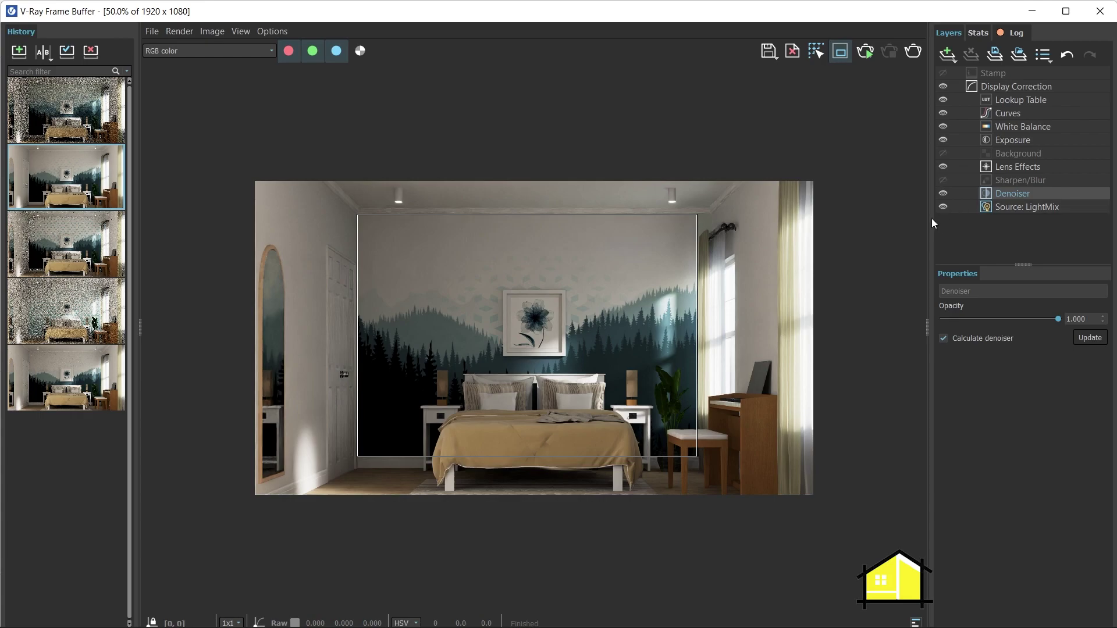
Turn off region rendering in the V-Ray Frame Buffer
scroll(522, 337, "up", 1)
scroll(651, 285, "up", 1)
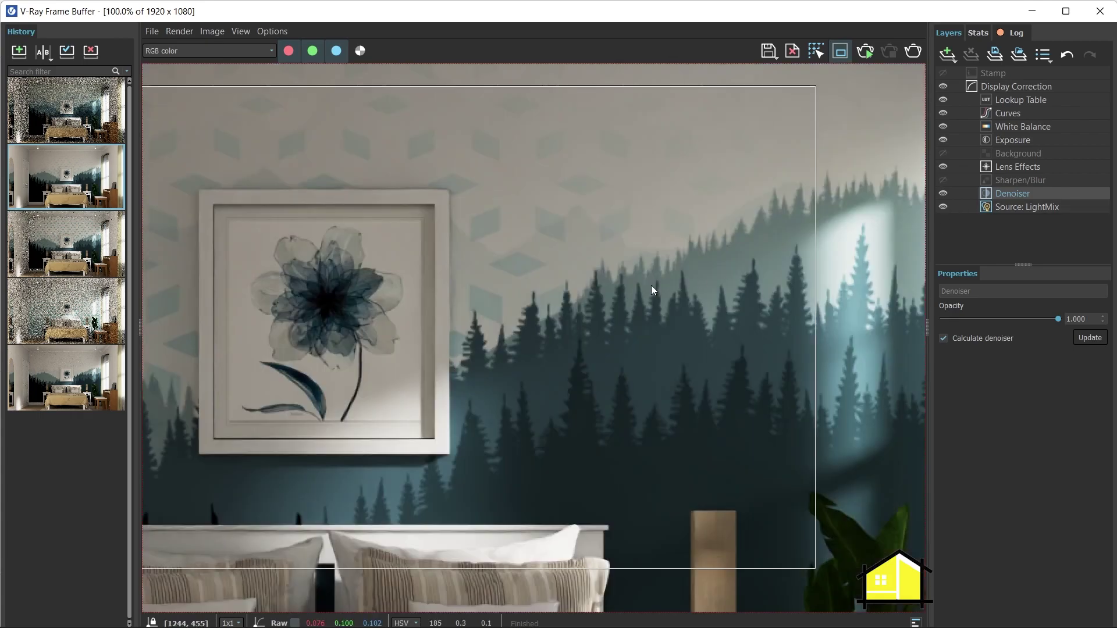
scroll(655, 295, "down", 2)
left_click(840, 54)
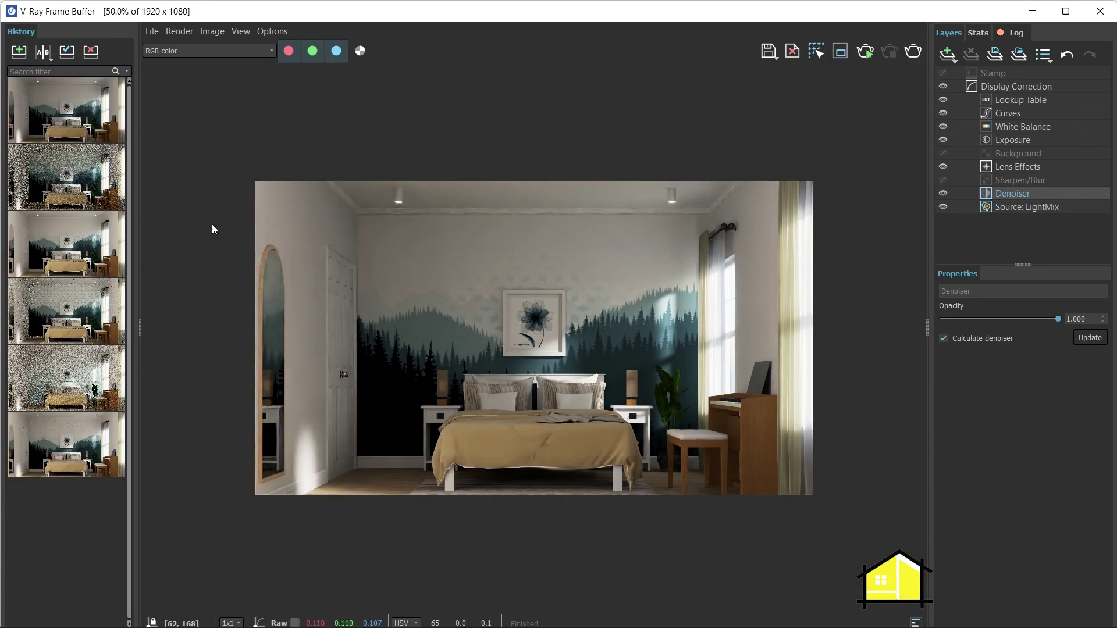
Load the third history render and zoom in to compare the pattern fade
double_click(74, 251)
scroll(646, 317, "up", 2)
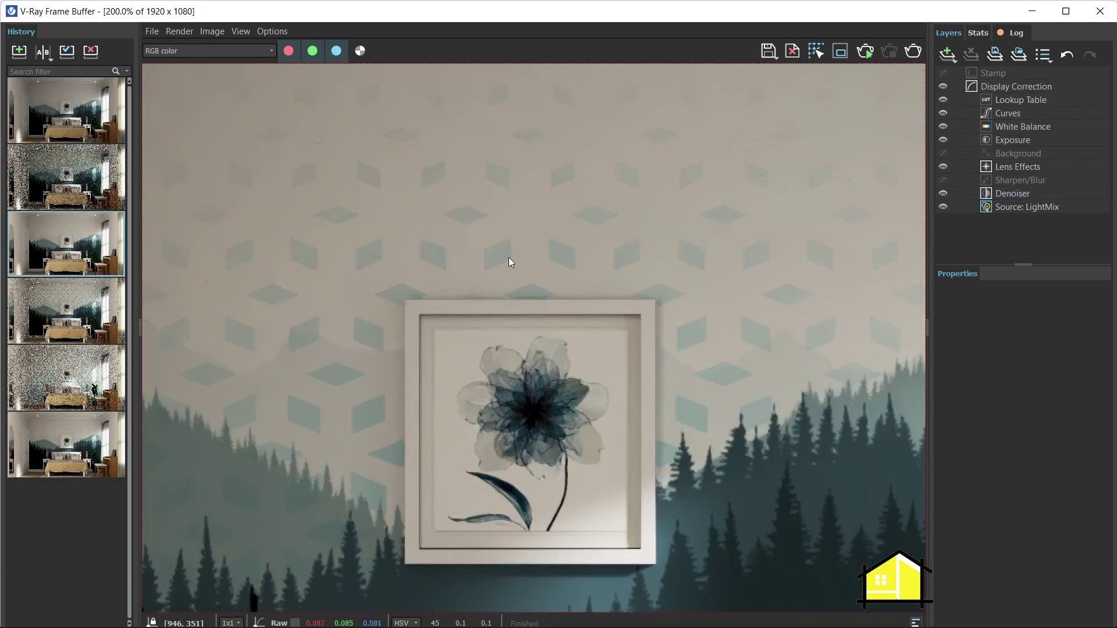
scroll(501, 260, "down", 2)
scroll(546, 263, "up", 1)
scroll(553, 244, "down", 1)
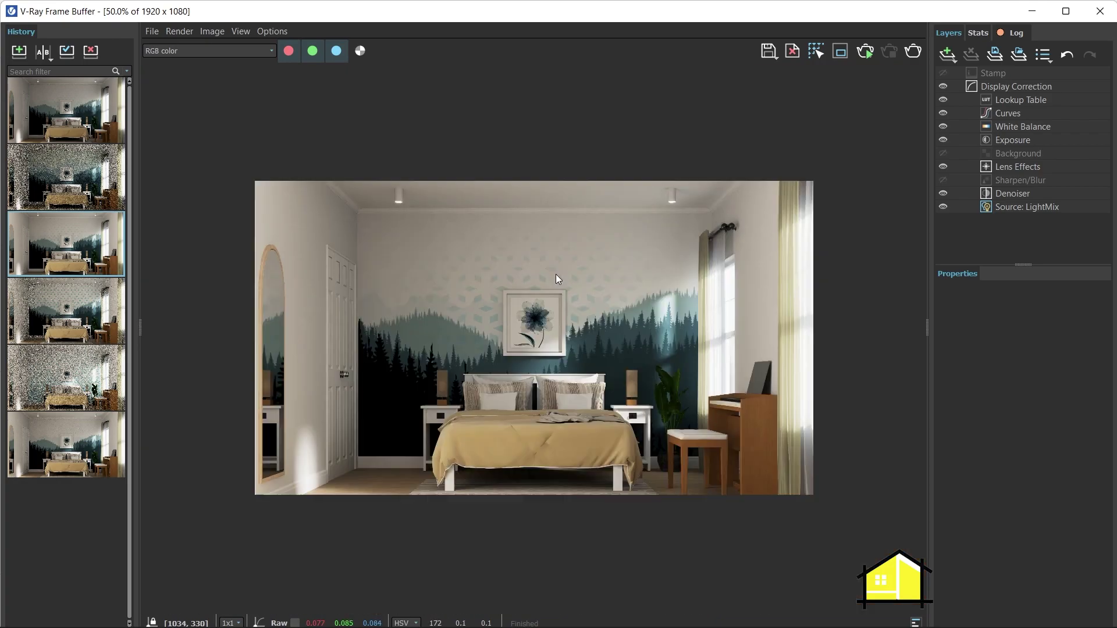
scroll(556, 278, "up", 1)
scroll(554, 273, "down", 1)
scroll(580, 321, "up", 1)
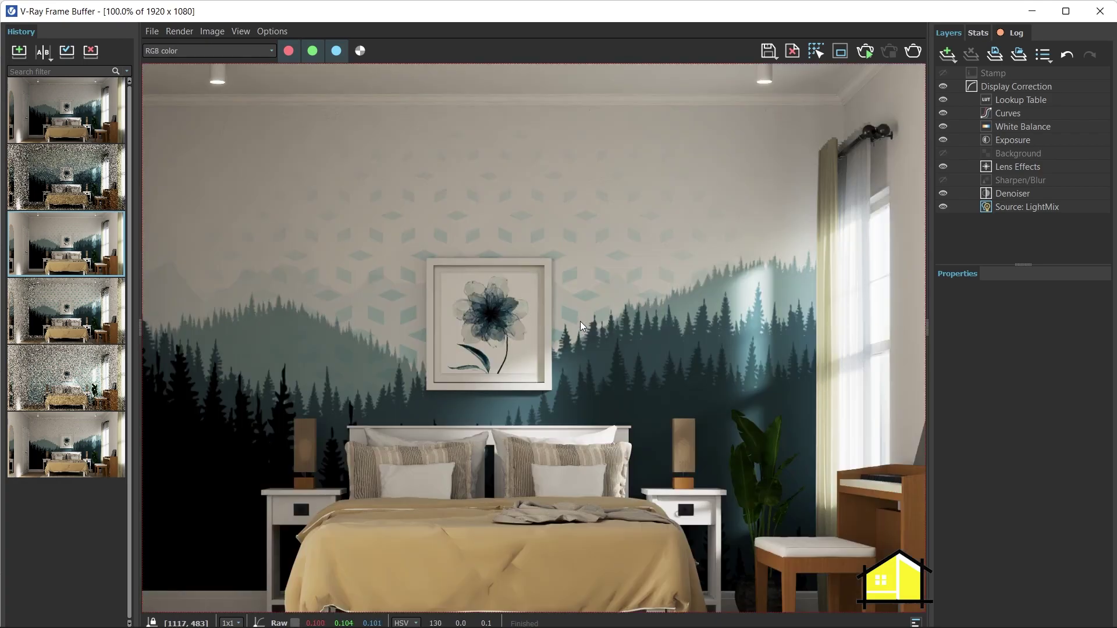
scroll(540, 349, "down", 1)
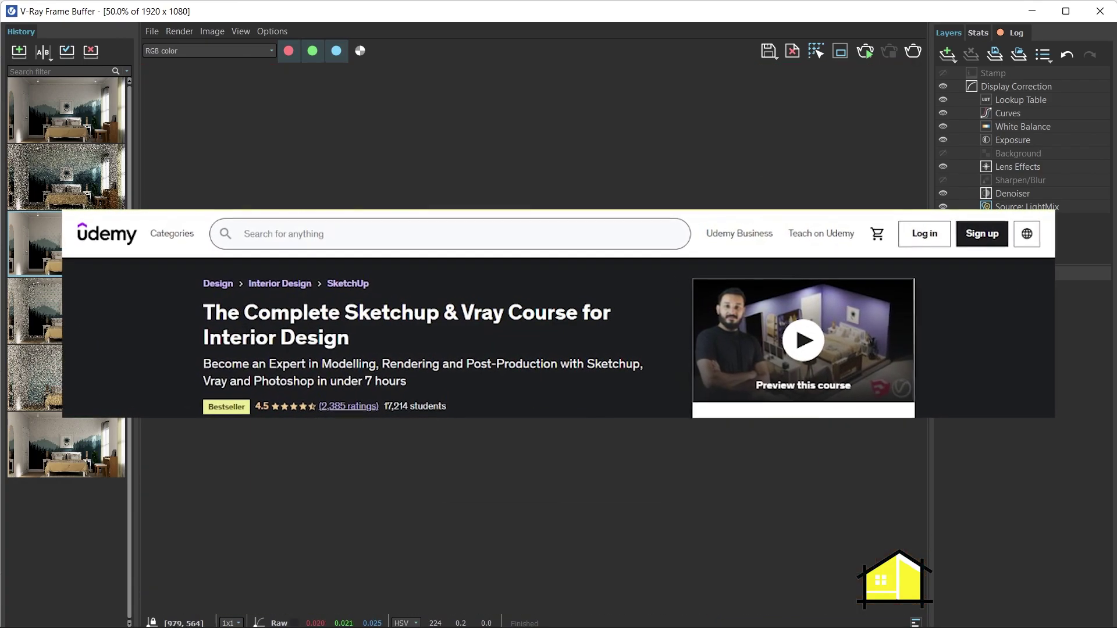
scroll(541, 349, "up", 1)
scroll(541, 349, "down", 1)
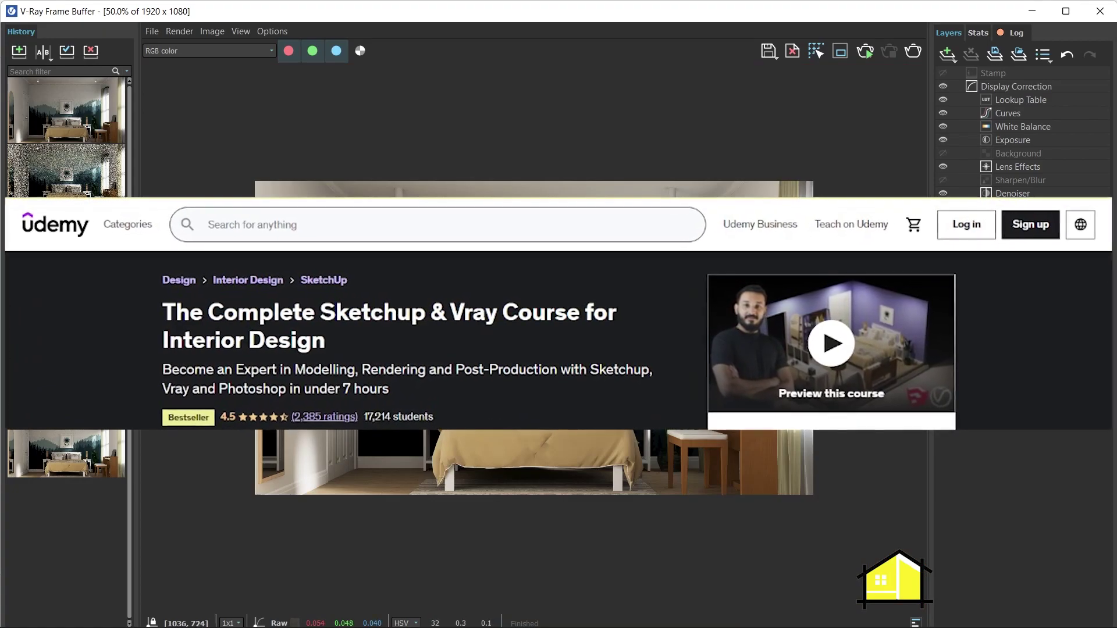